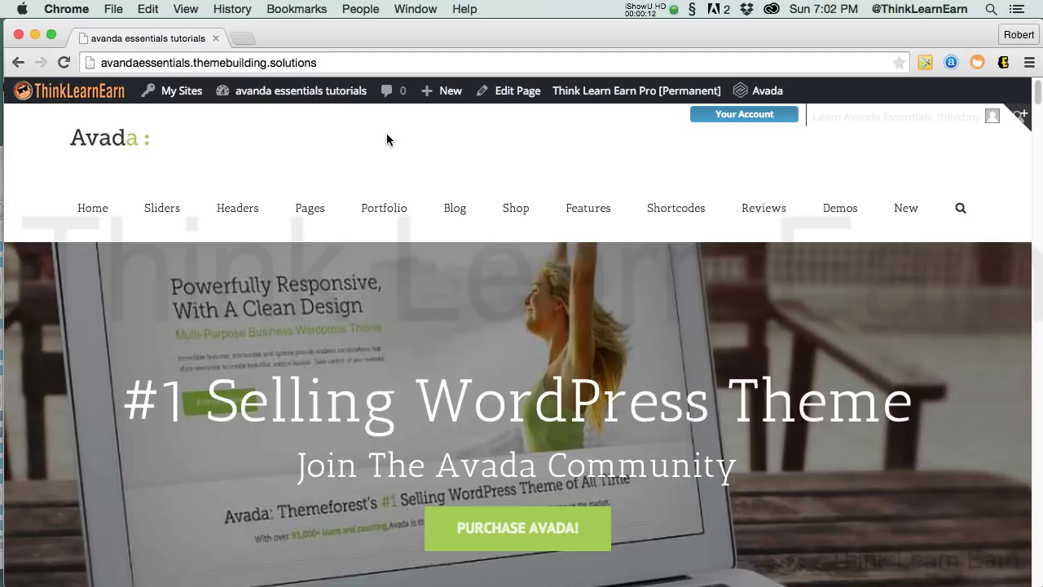
# - Open the blog's Timeline page on the live site and look through its posts
pyautogui.moveTo(450, 212)
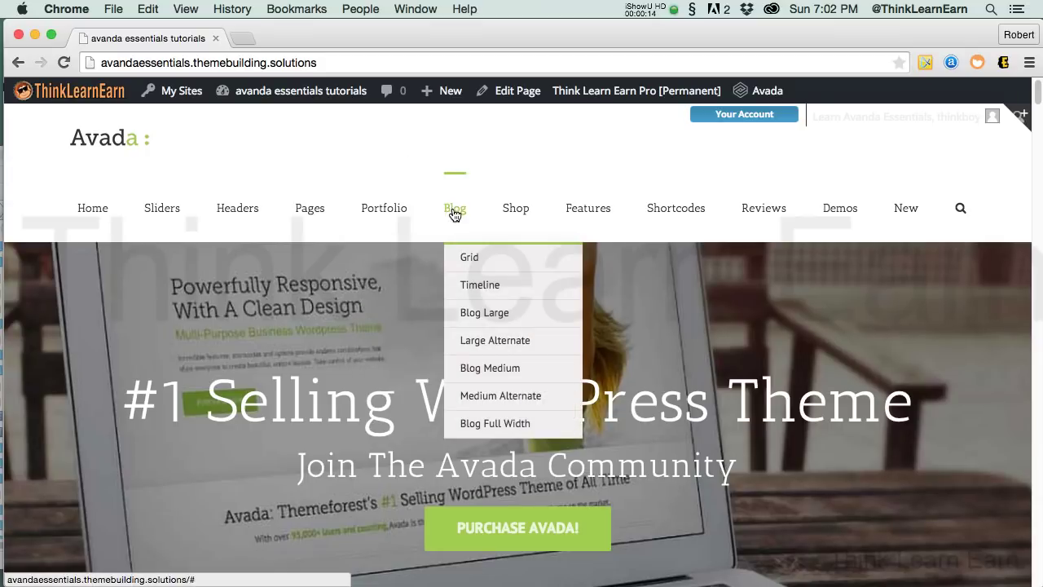
pyautogui.click(483, 289)
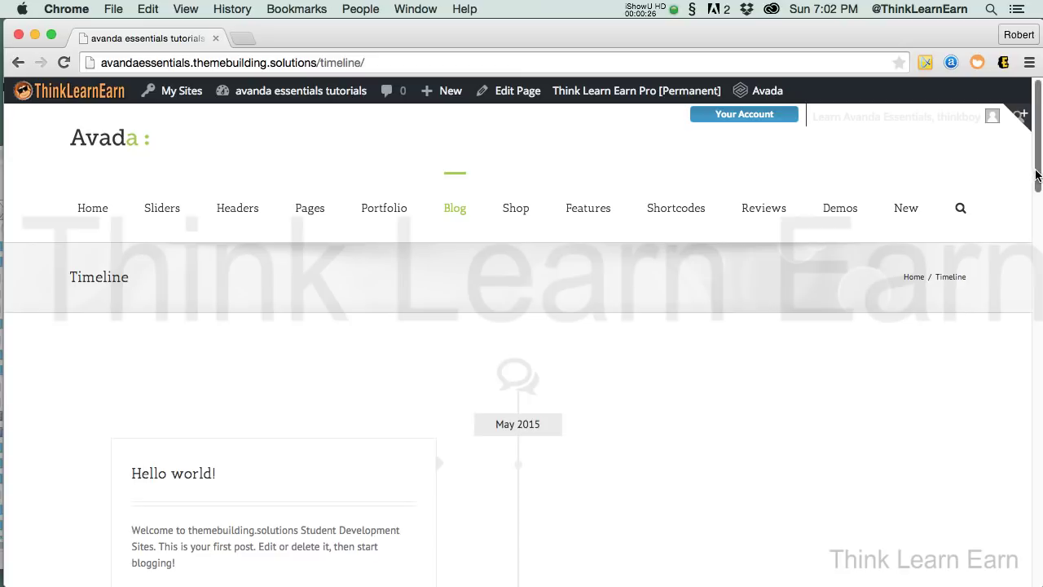
pyautogui.moveTo(1037, 175)
pyautogui.mouseDown()
pyautogui.moveTo(1017, 522)
pyautogui.moveTo(1036, 572)
pyautogui.moveTo(1038, 111)
pyautogui.mouseUp()
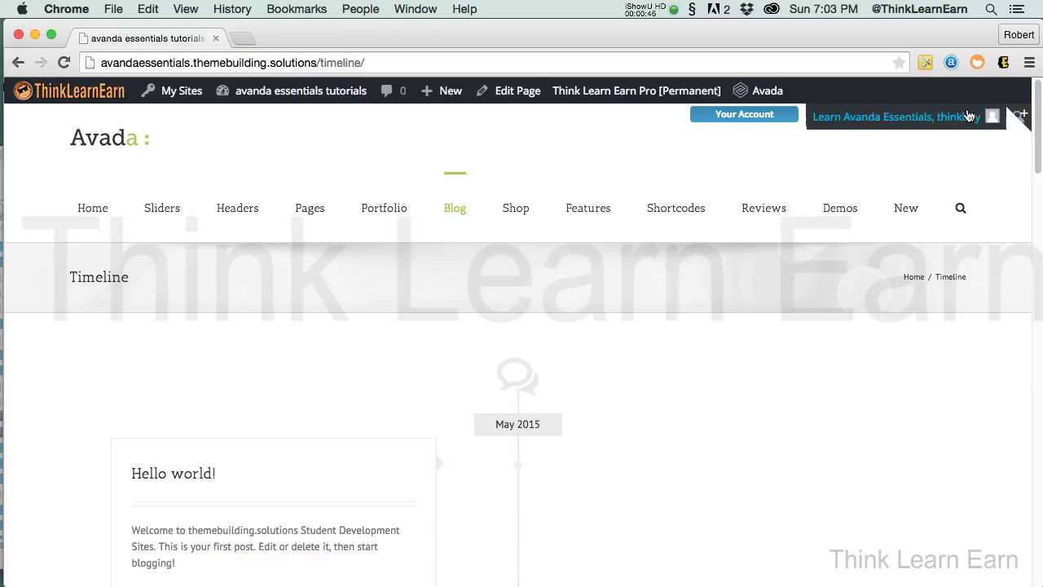
# - Open the Timeline page for editing and display the available builder elements in Fusion Builder
pyautogui.click(524, 92)
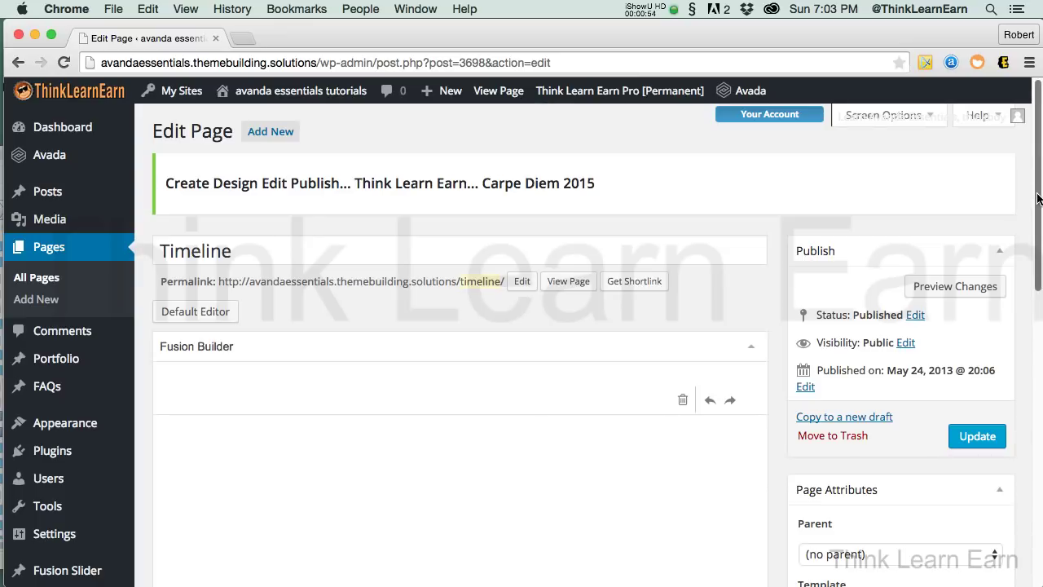
pyautogui.moveTo(1038, 200); pyautogui.dragTo(1035, 307)
pyautogui.moveTo(466, 321)
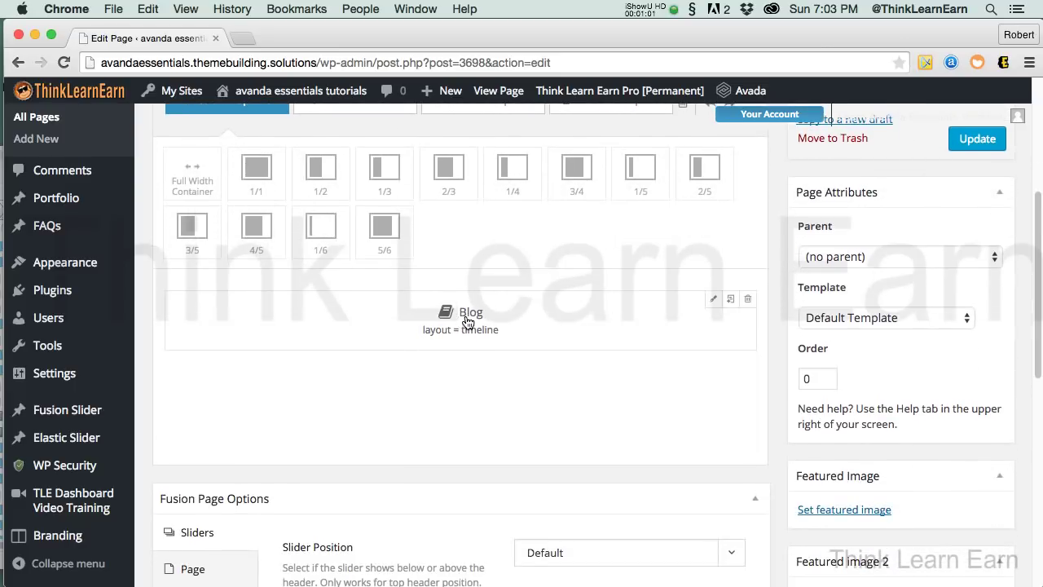
pyautogui.scroll(5, 609, 235)
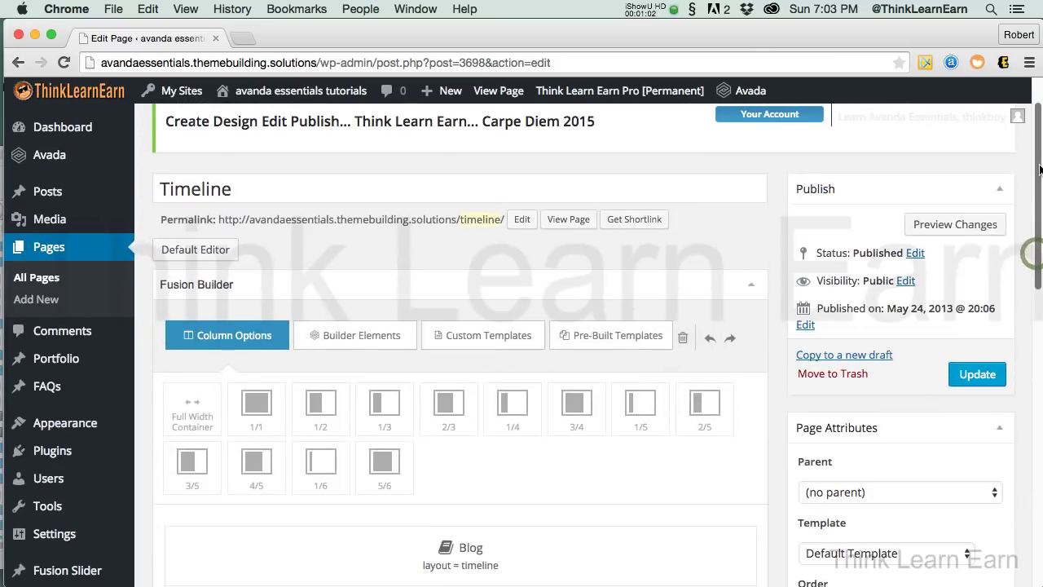
pyautogui.click(377, 338)
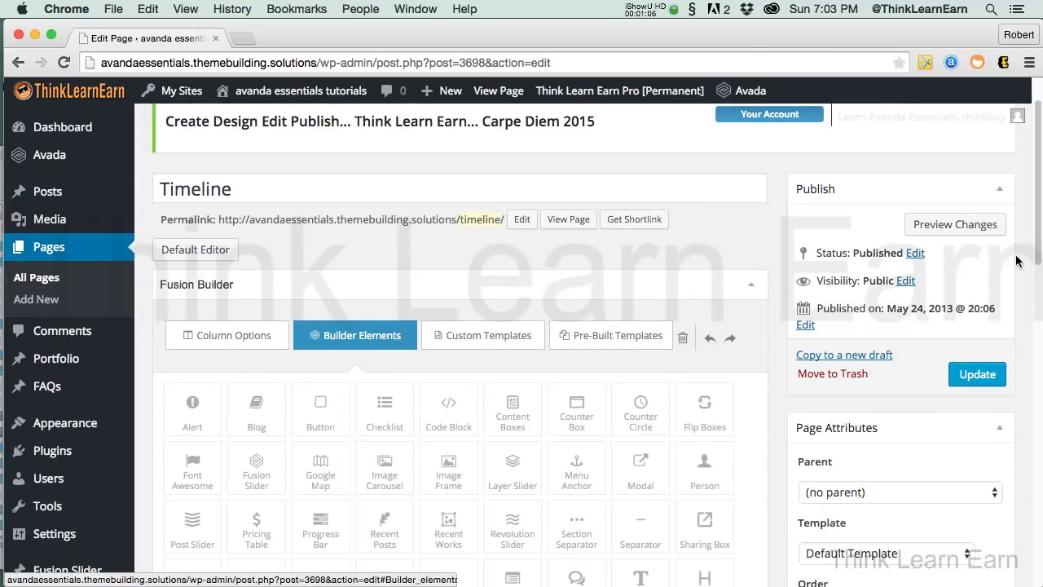
pyautogui.moveTo(1039, 244); pyautogui.dragTo(1039, 301)
pyautogui.scroll(2, 522, 340)
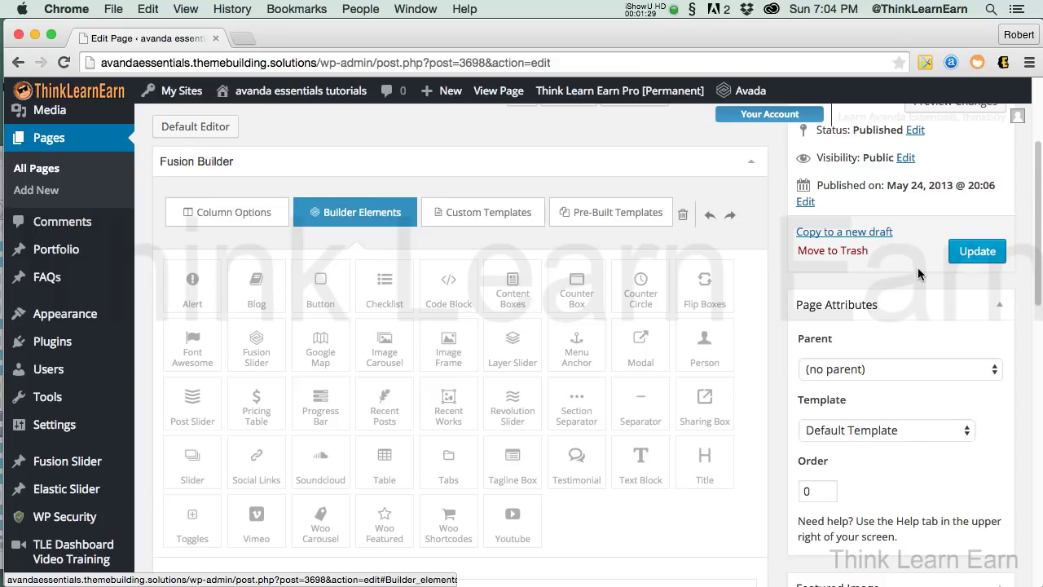
# - Examine the Blog element's layout and category options in its settings, and close them without saving
pyautogui.moveTo(1037, 214); pyautogui.dragTo(1039, 278)
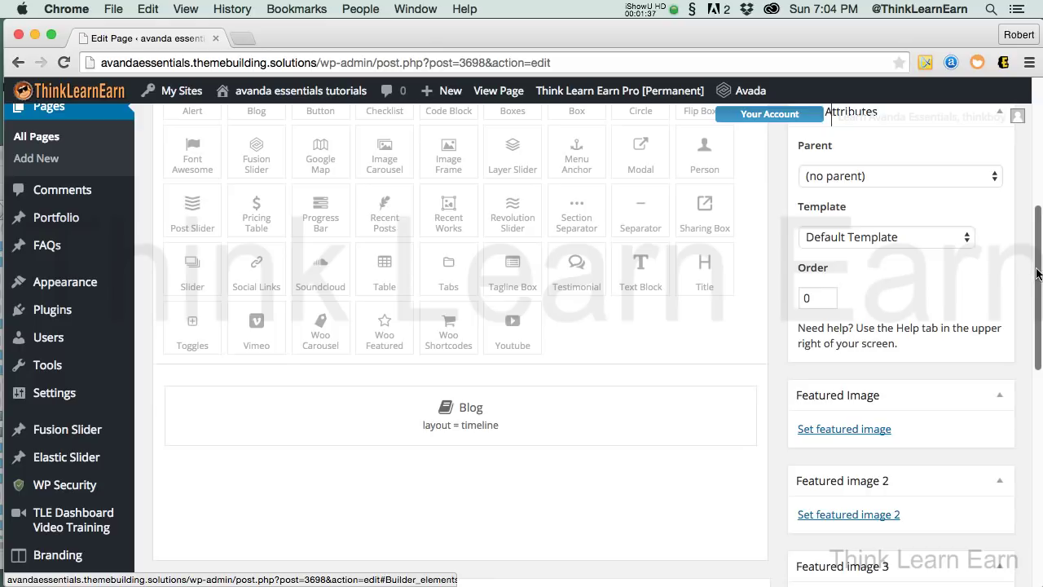
pyautogui.moveTo(1040, 271); pyautogui.dragTo(1038, 289)
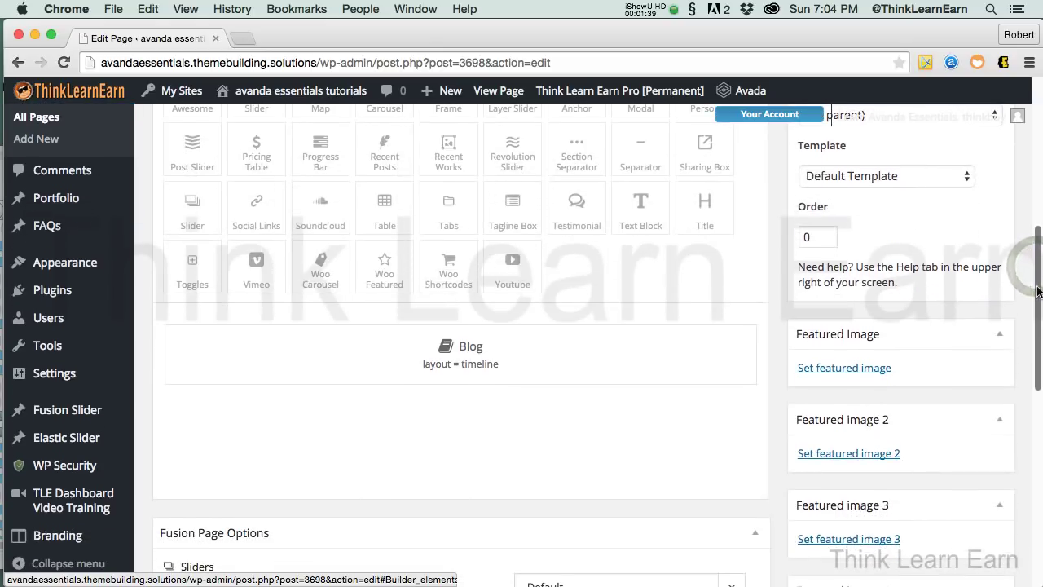
pyautogui.moveTo(478, 361)
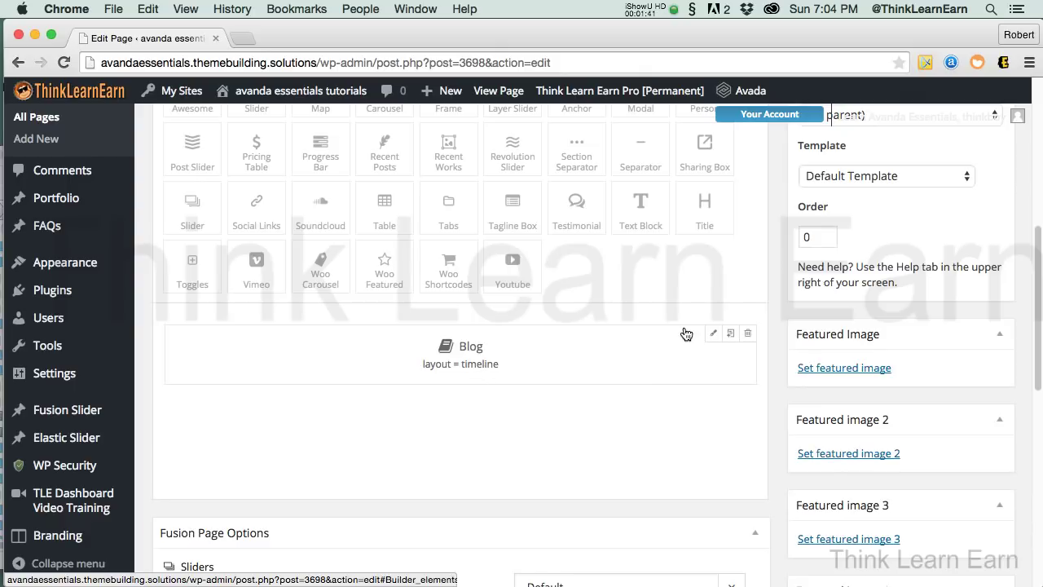
pyautogui.click(716, 335)
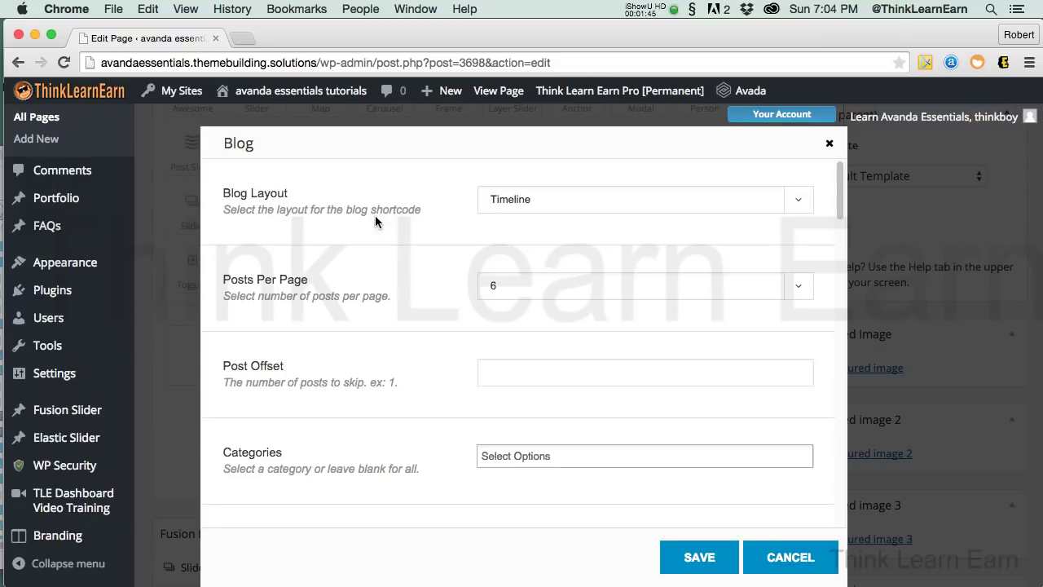
pyautogui.click(678, 206)
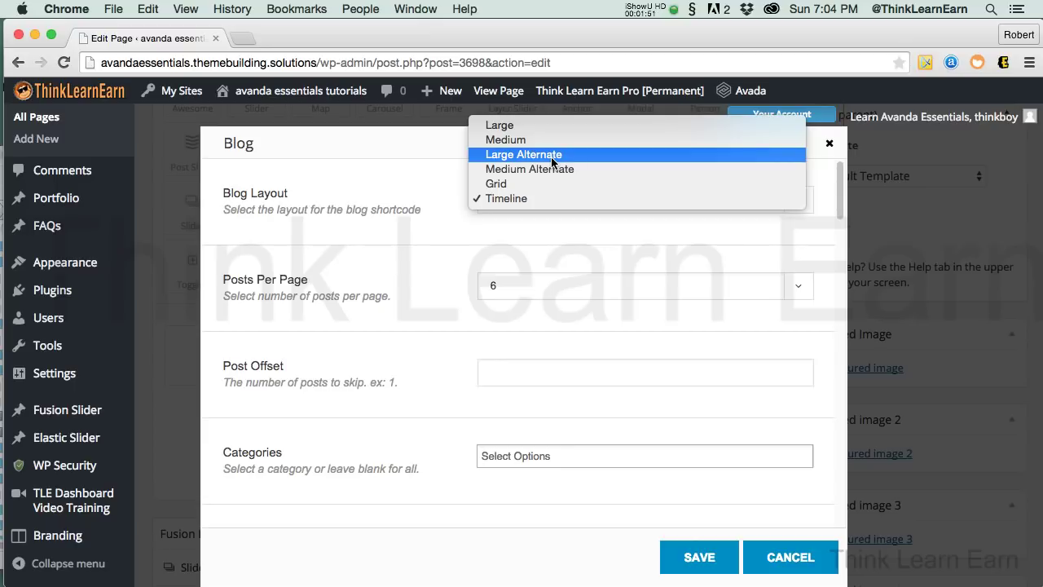
pyautogui.click(514, 236)
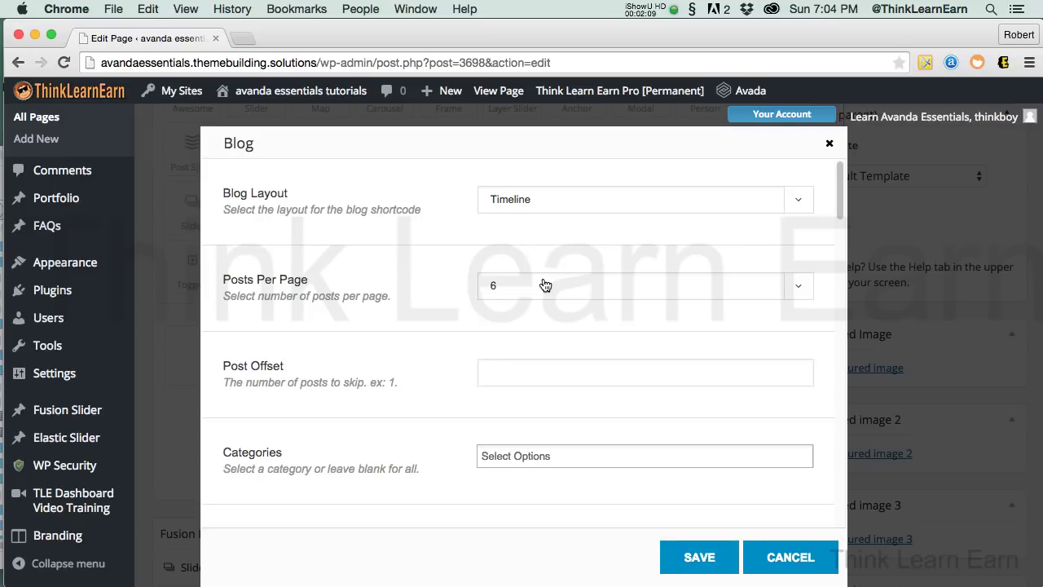
pyautogui.click(565, 456)
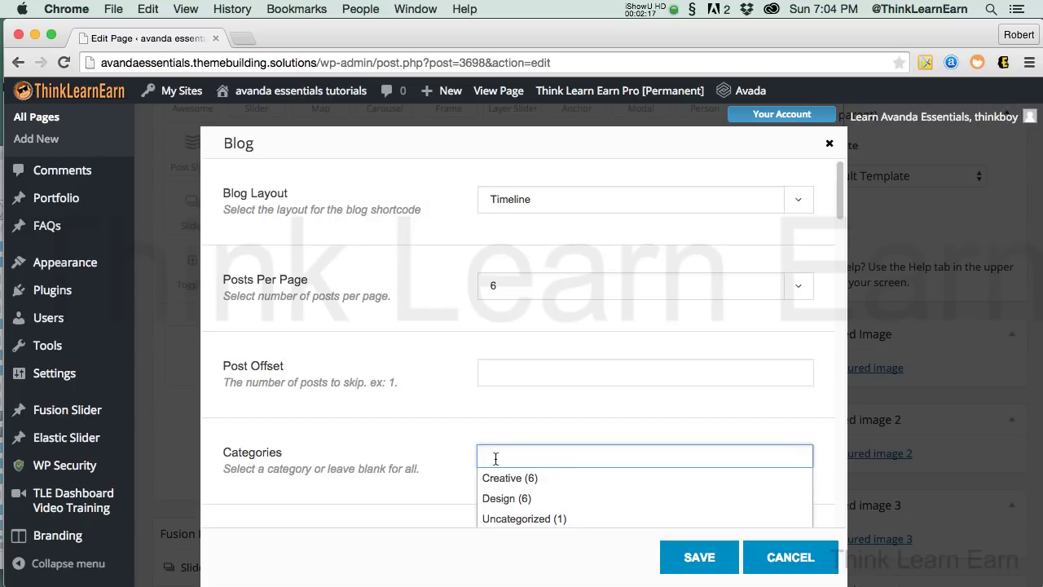
pyautogui.click(402, 448)
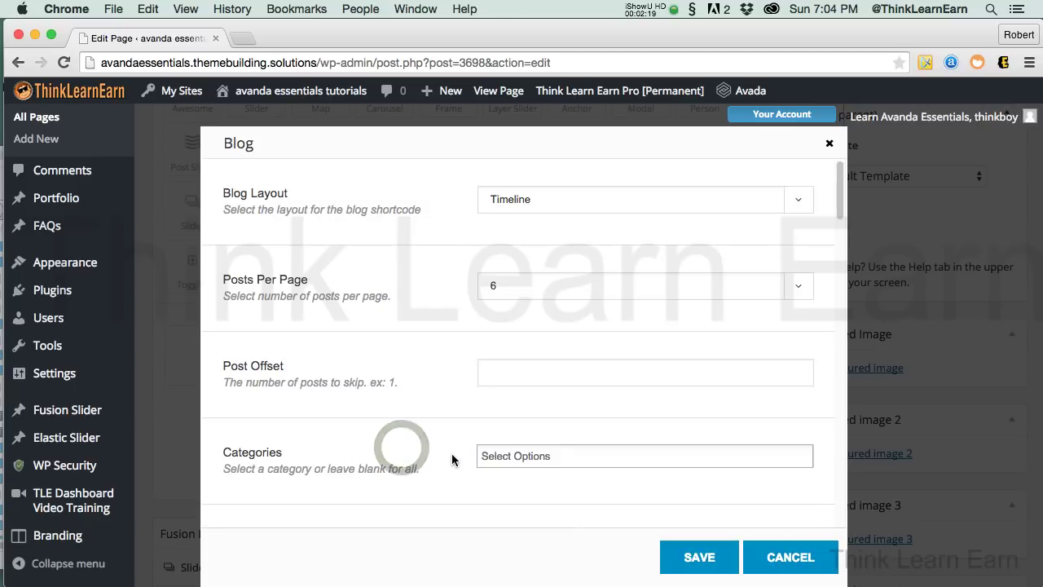
pyautogui.click(799, 560)
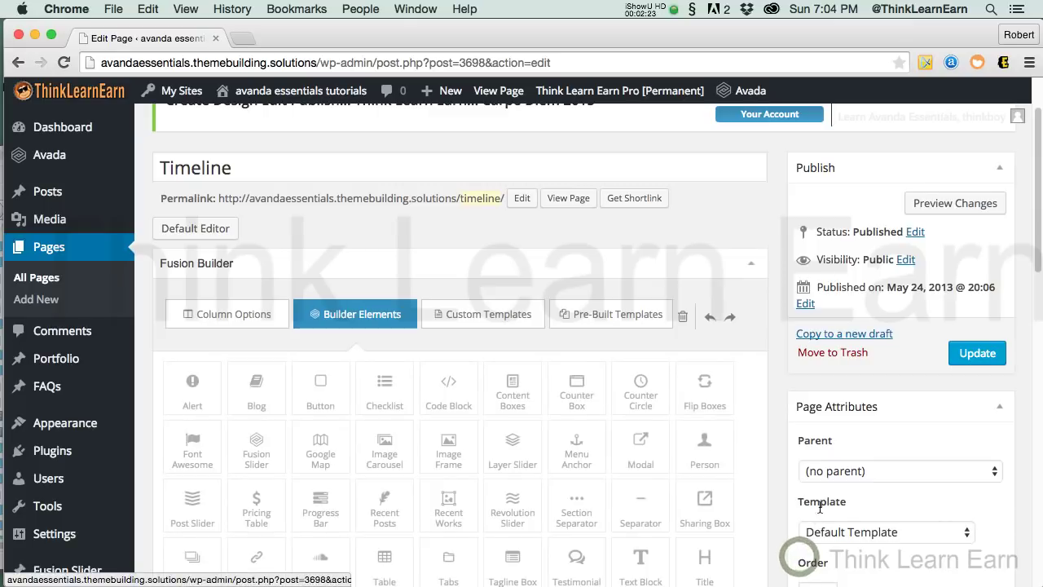
# - Reopen the Blog element's settings to review the posts-per-page choices, and cancel without changes
pyautogui.moveTo(1038, 170); pyautogui.dragTo(1039, 275)
pyautogui.scroll(2, 1040, 275)
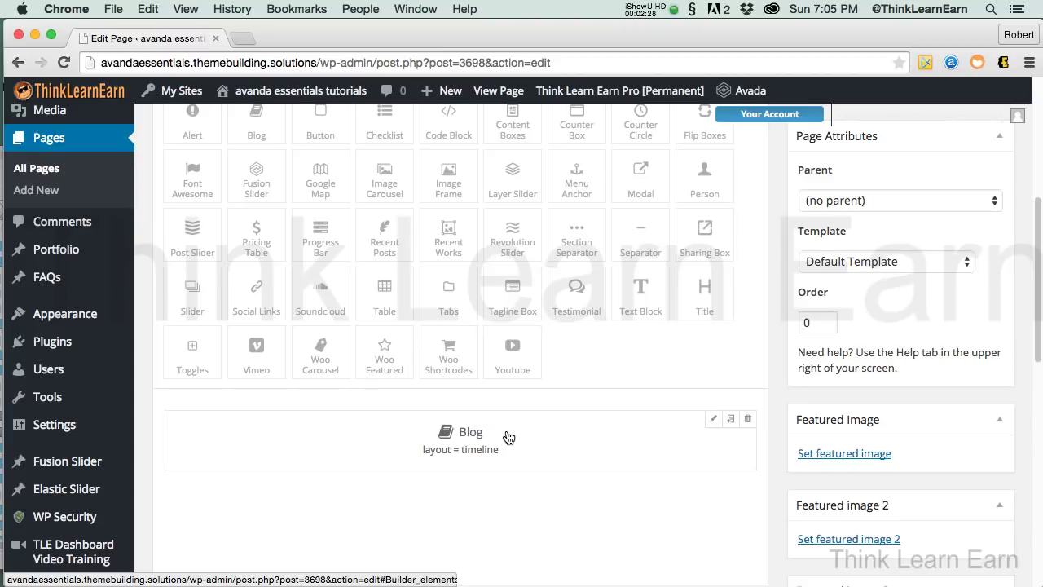
pyautogui.click(713, 419)
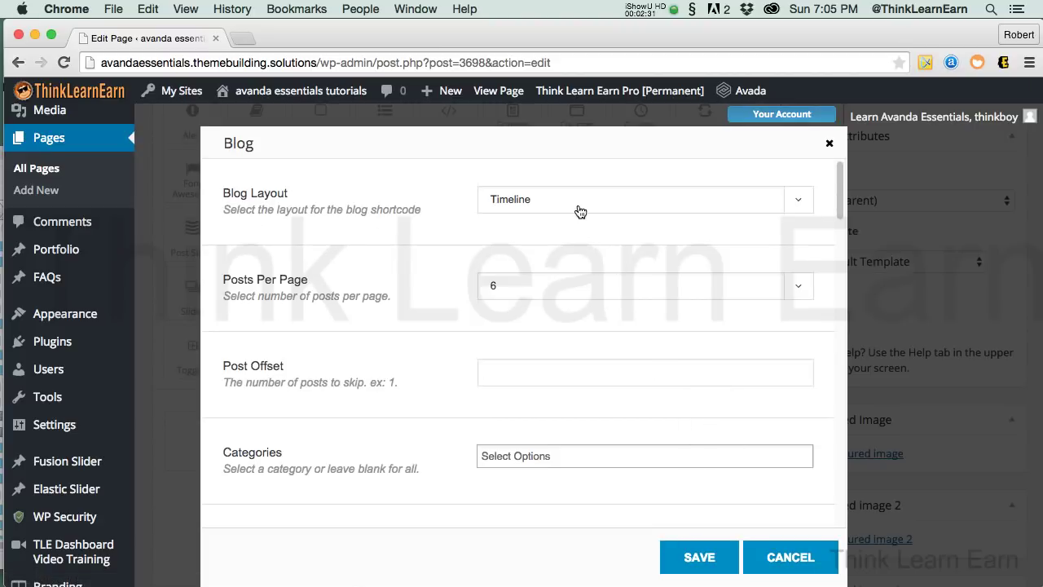
pyautogui.click(534, 290)
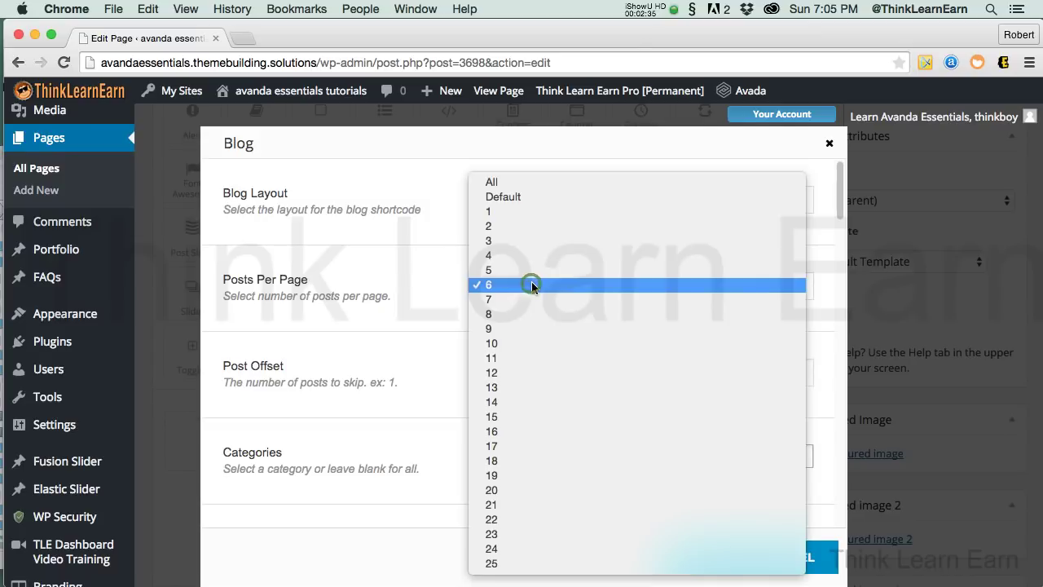
pyautogui.click(374, 269)
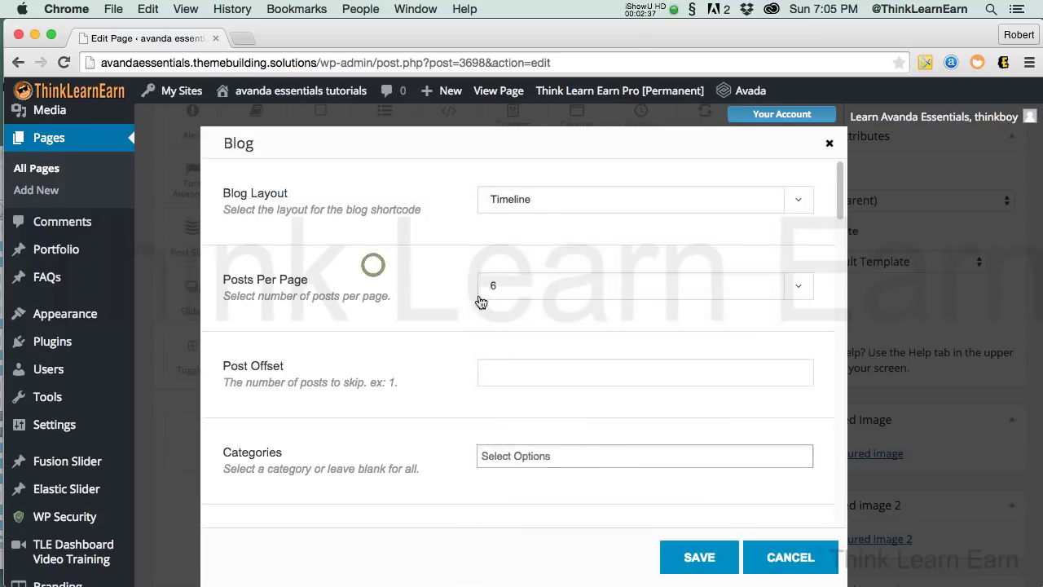
pyautogui.click(791, 558)
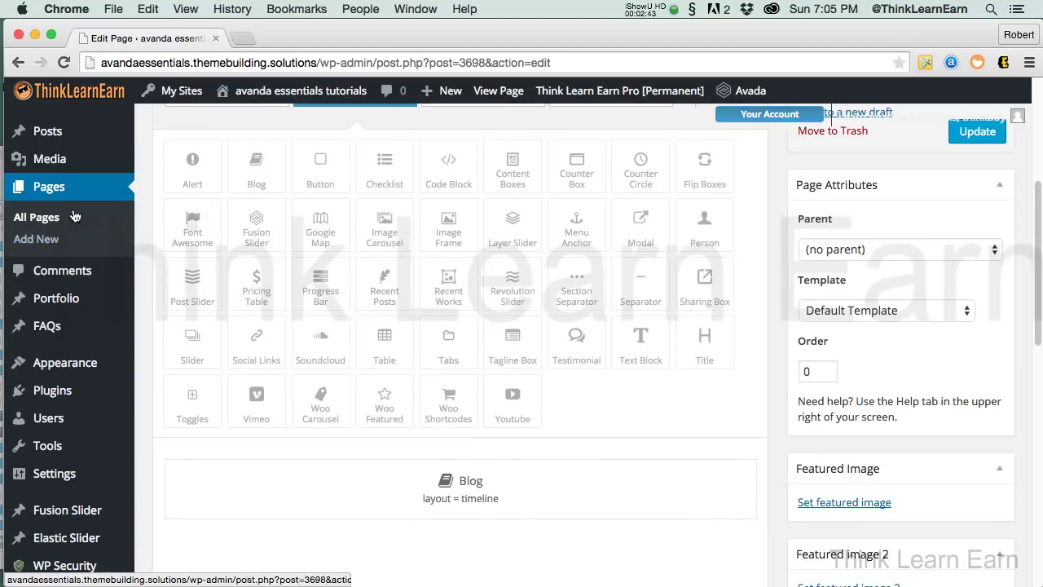
# - Open the Posts list in a separate browser tab and review the published posts with their categories and tags
pyautogui.rightClick(41, 130)
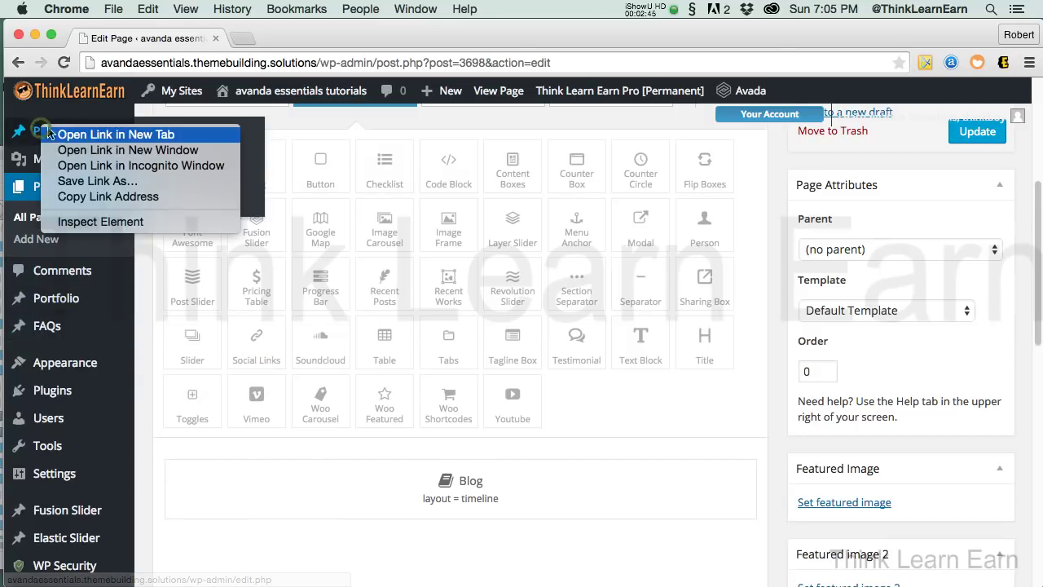
pyautogui.click(120, 137)
pyautogui.click(341, 41)
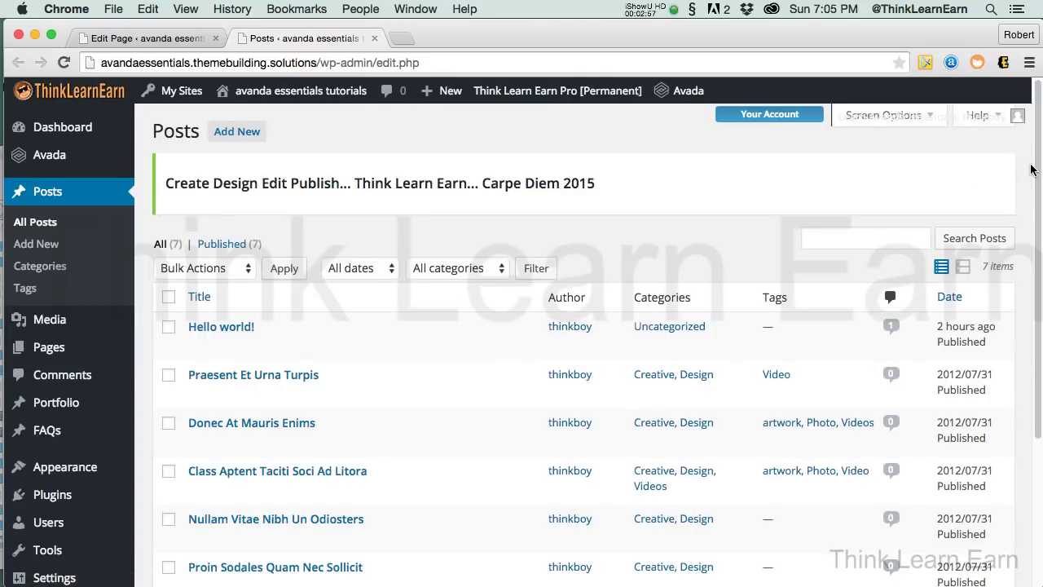
pyautogui.scroll(-5, 1037, 153)
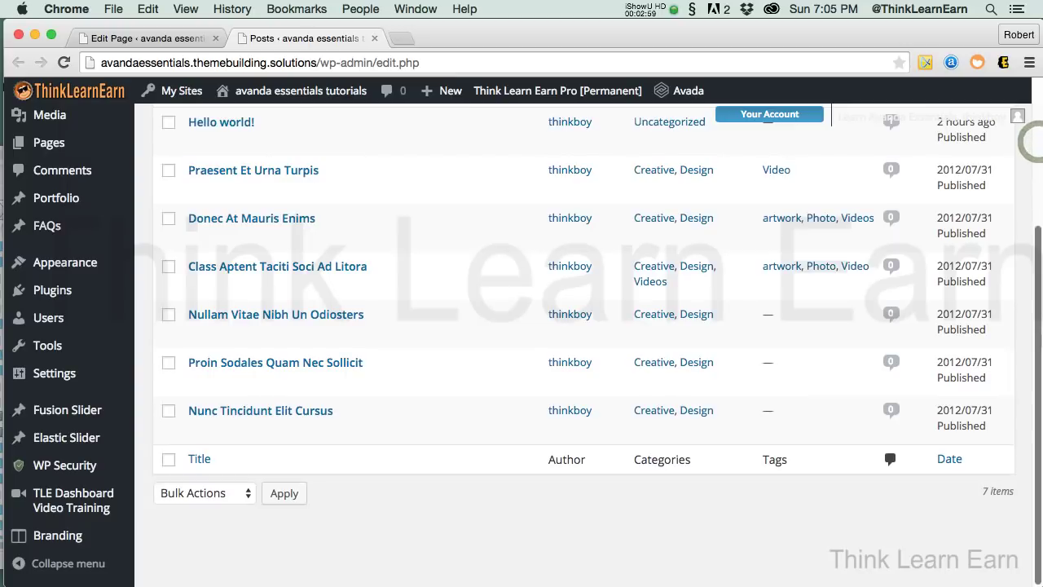
pyautogui.scroll(4, 584, 342)
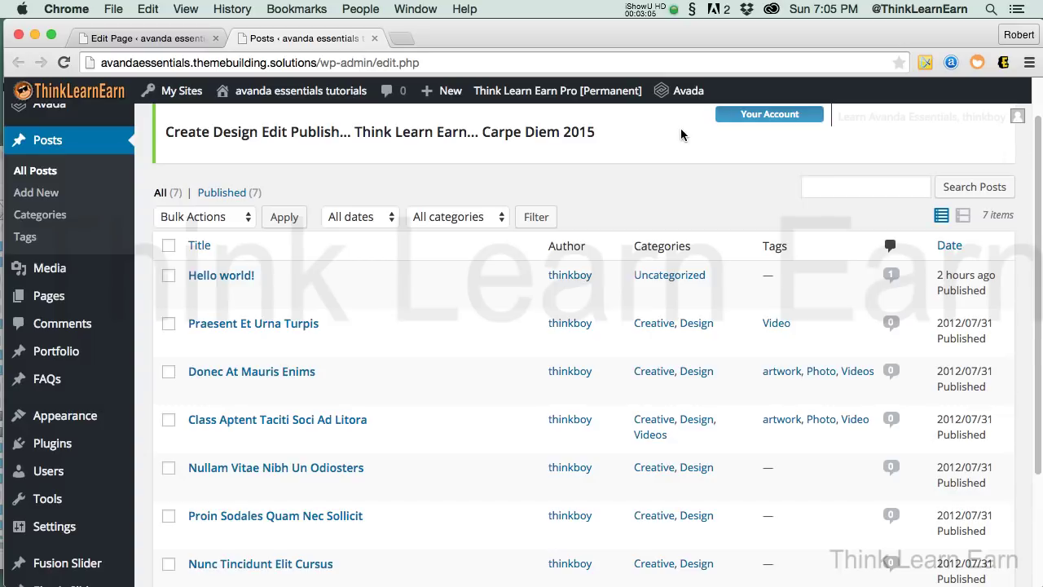
# - Return to the Timeline page's editor, preview the page and look through the posts along the timeline
pyautogui.click(177, 40)
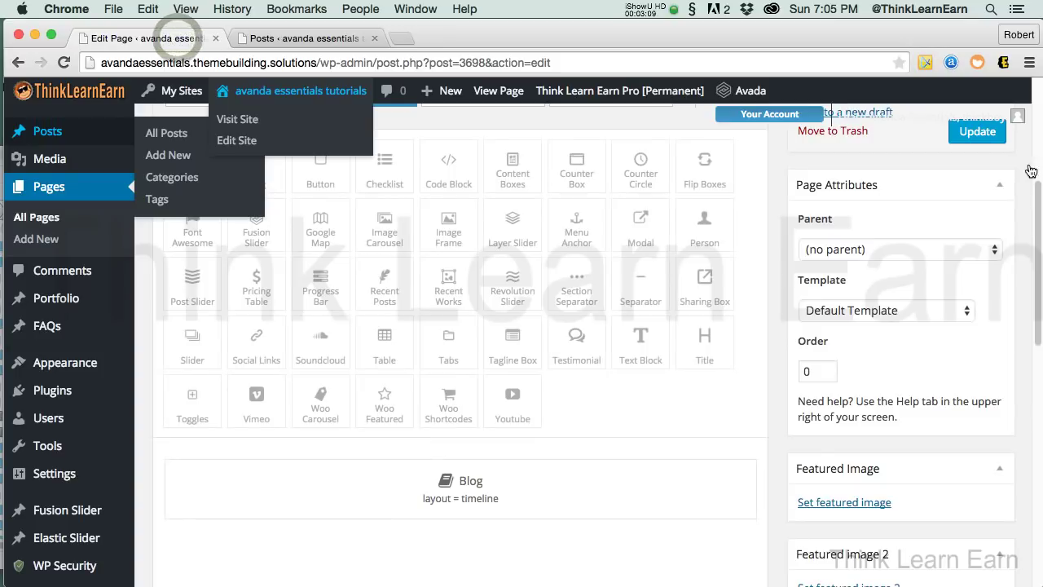
pyautogui.scroll(5, 1035, 214)
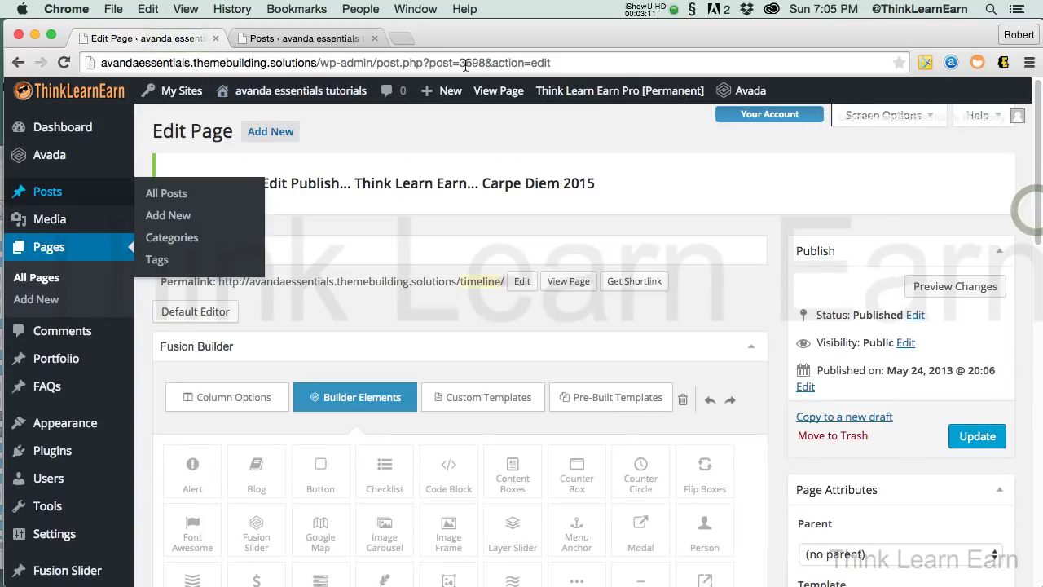
pyautogui.click(947, 290)
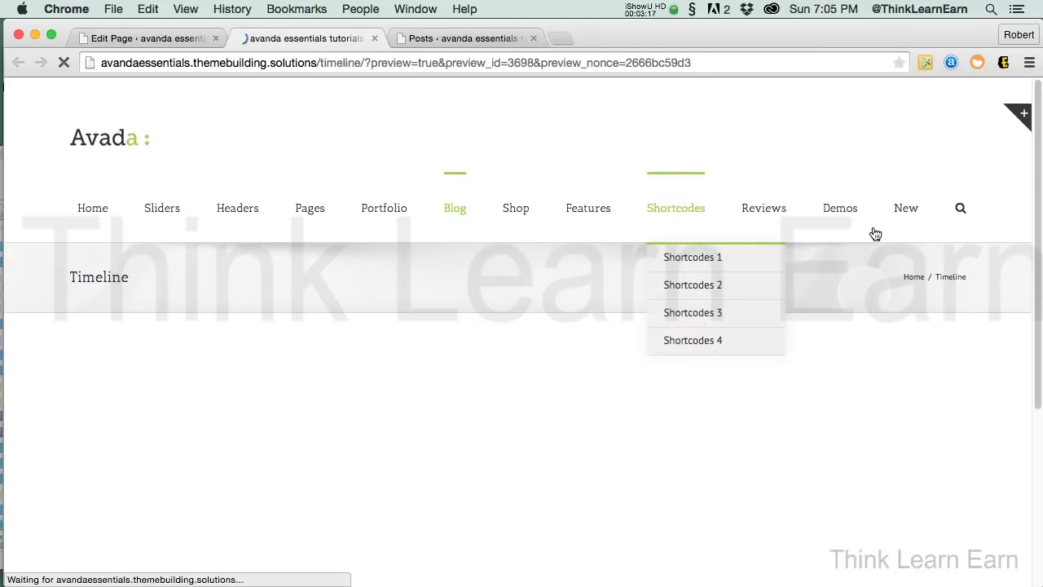
pyautogui.tripleClick(1031, 169)
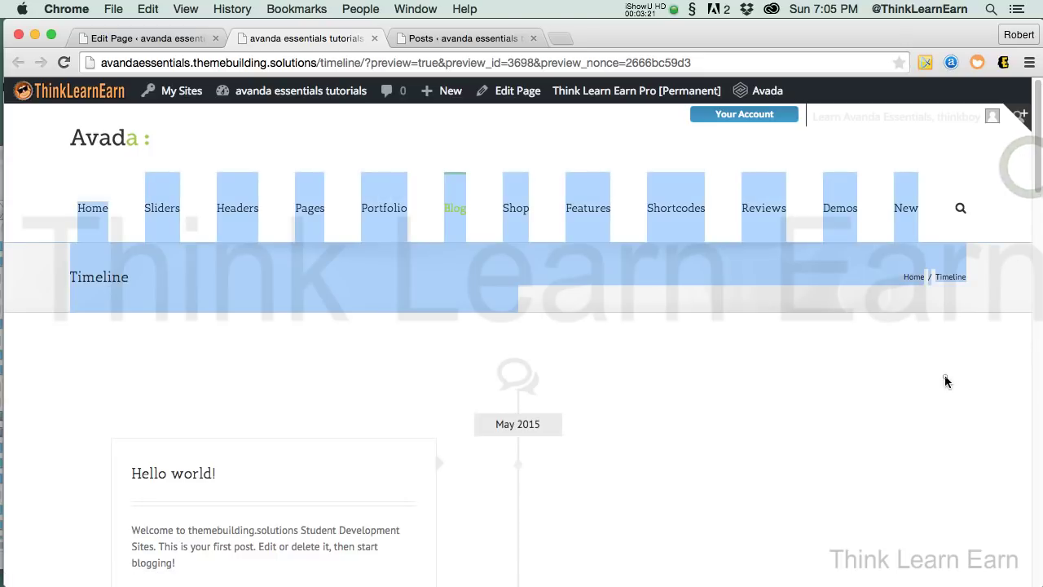
pyautogui.click(945, 380)
pyautogui.scroll(-1, 1033, 184)
pyautogui.scroll(-3, 1034, 184)
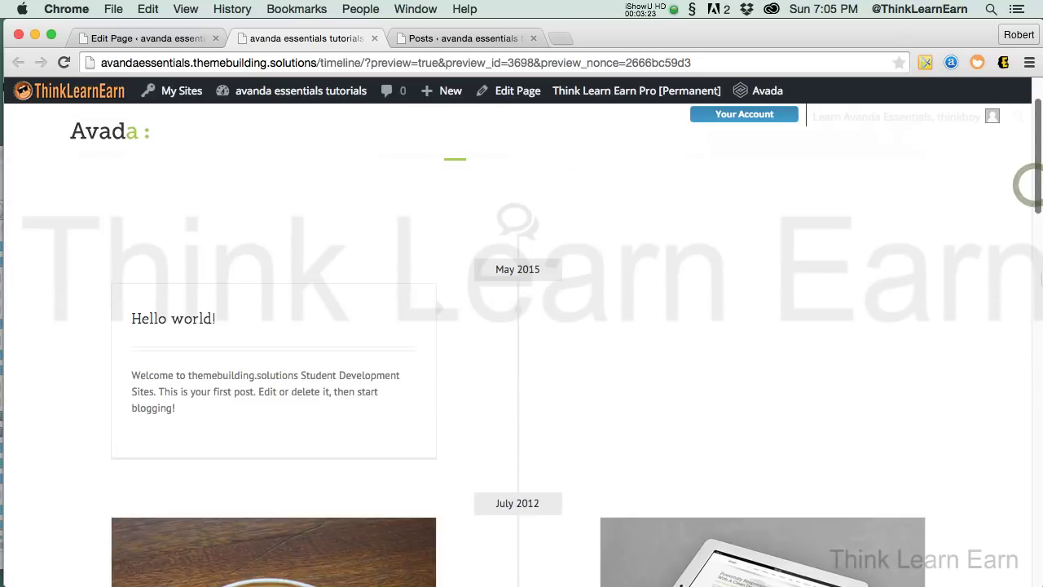
pyautogui.scroll(-7, 982, 264)
pyautogui.moveTo(1039, 218); pyautogui.dragTo(1031, 156)
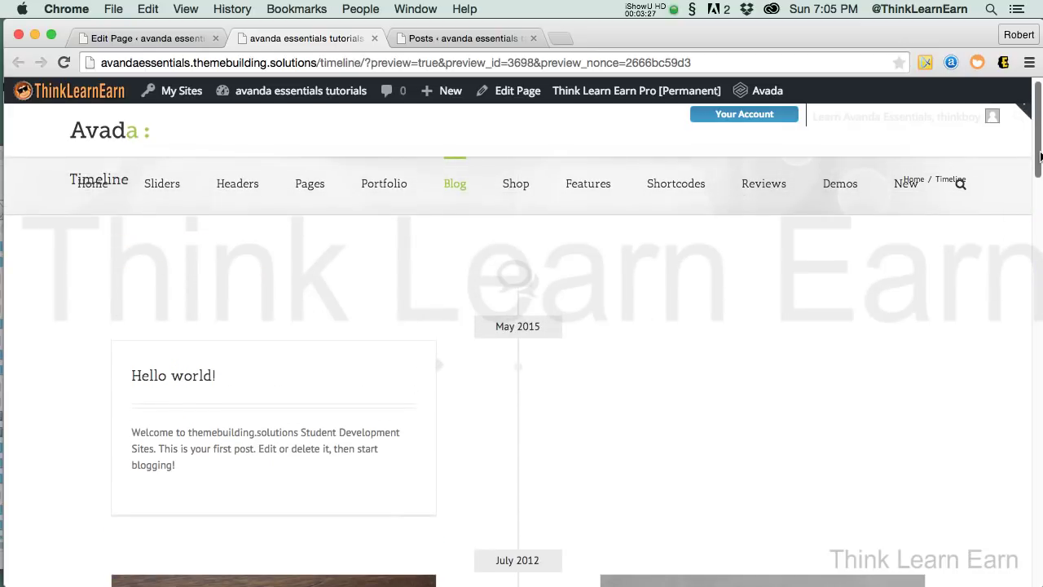
pyautogui.moveTo(1040, 157); pyautogui.dragTo(975, 120)
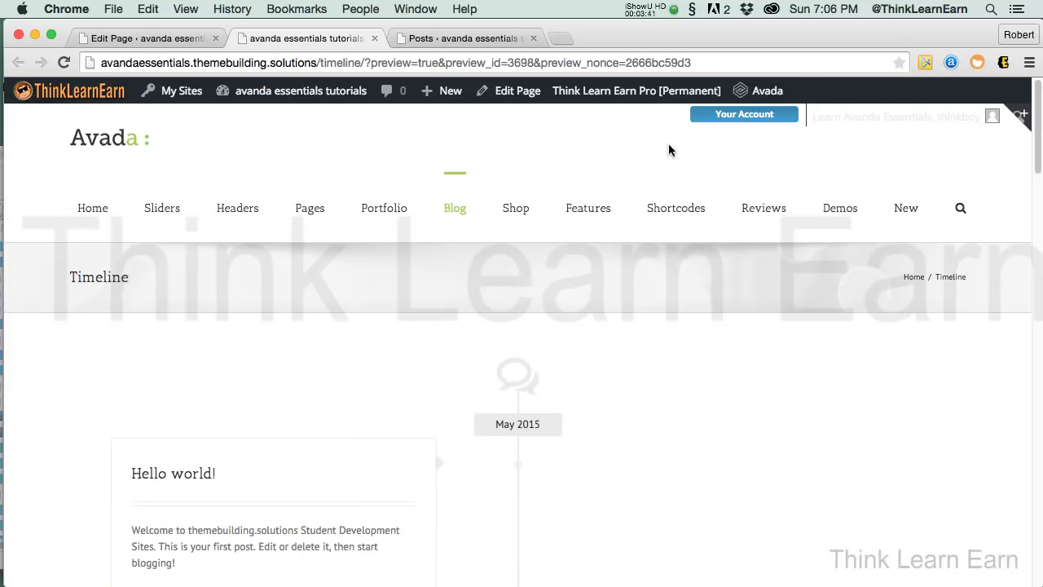
# - Create a new post and enter the person's first name as its title
pyautogui.moveTo(454, 92)
pyautogui.click(454, 129)
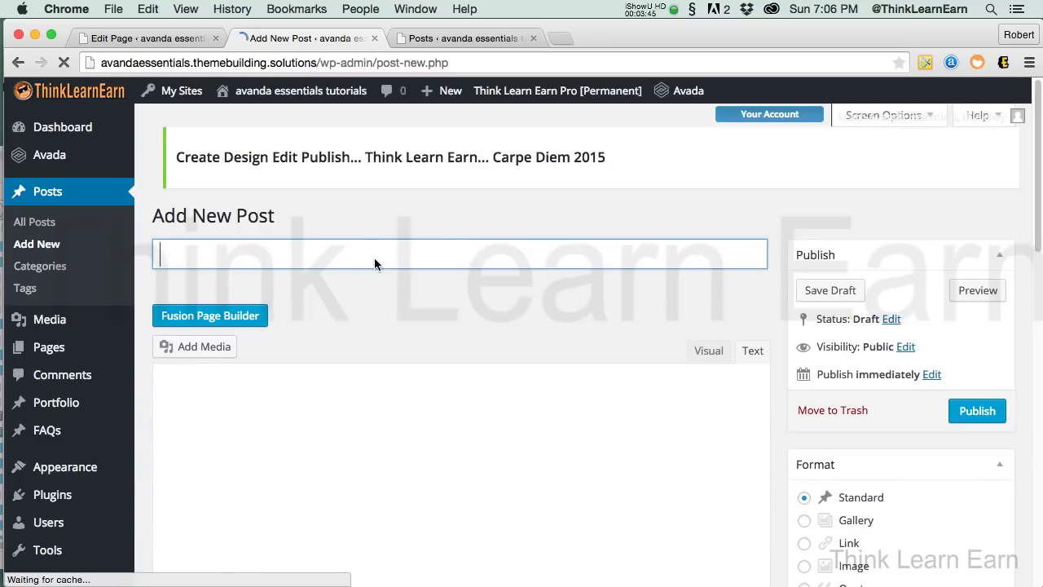
pyautogui.write('Emily')
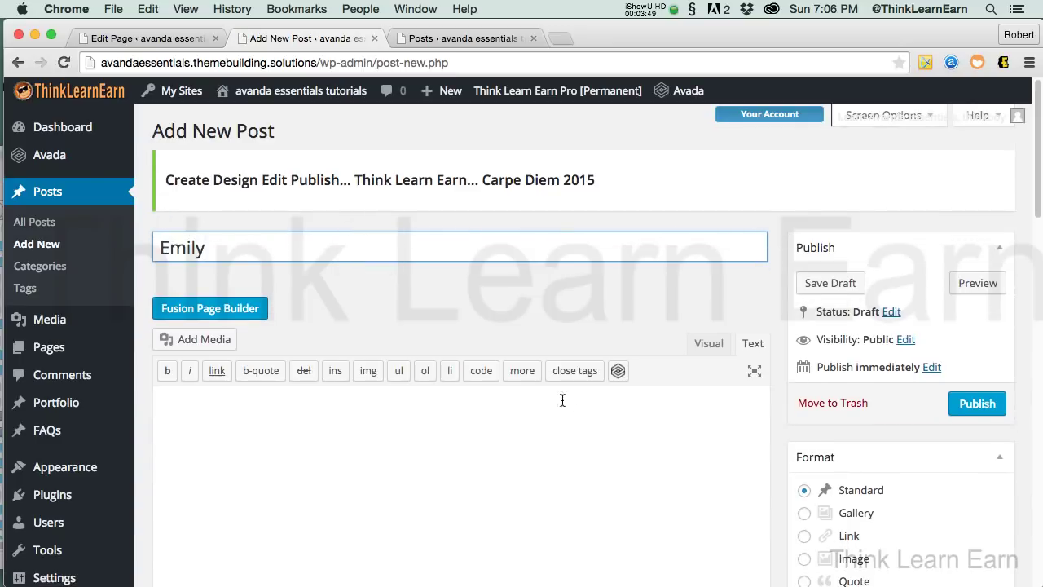
# - Insert the image 9756.jpg from the media library into the new post's content and publish the post
pyautogui.click(626, 454)
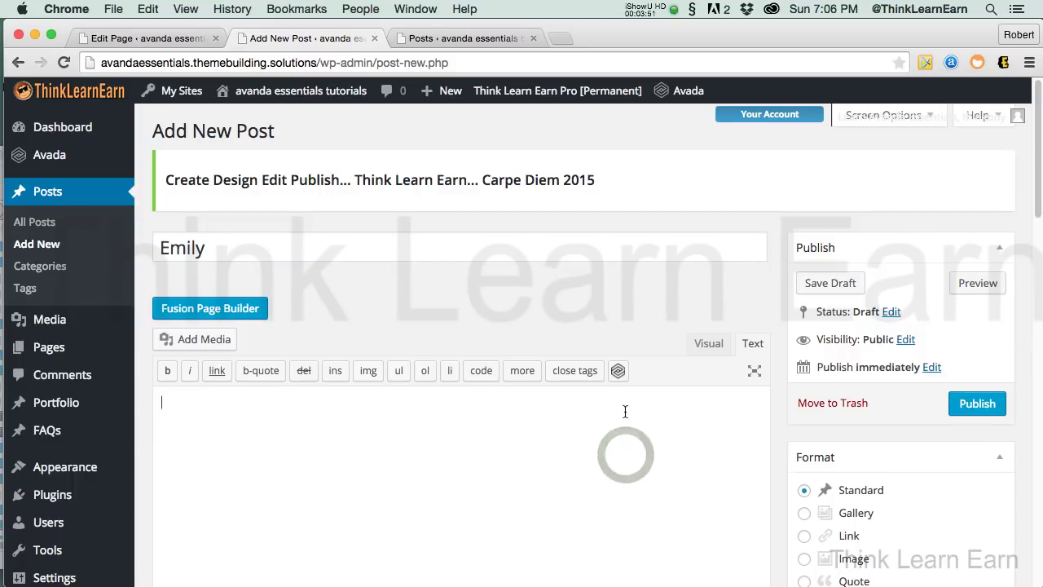
pyautogui.doubleClick(240, 247)
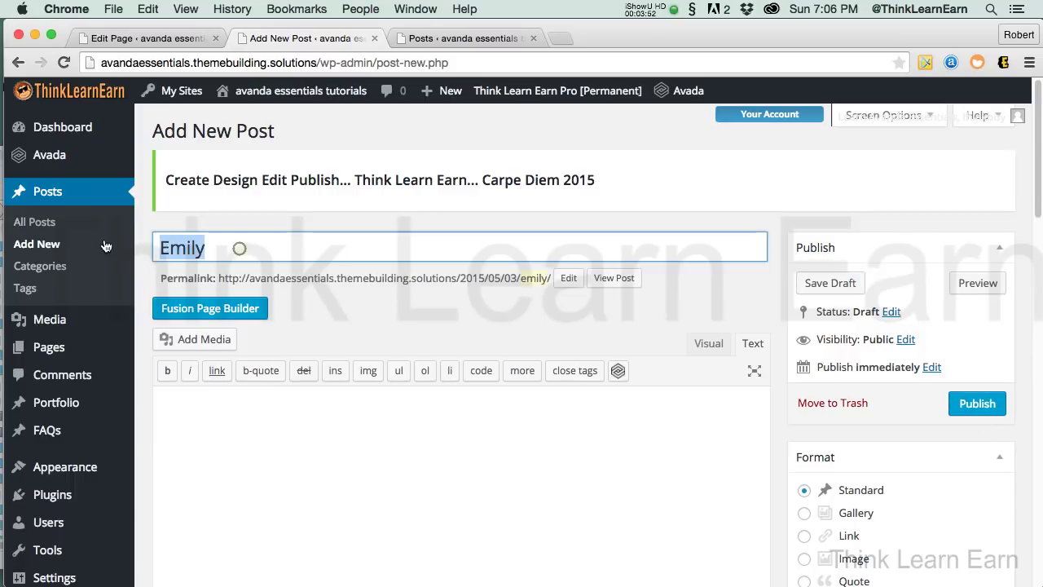
pyautogui.click(376, 437)
pyautogui.click(217, 340)
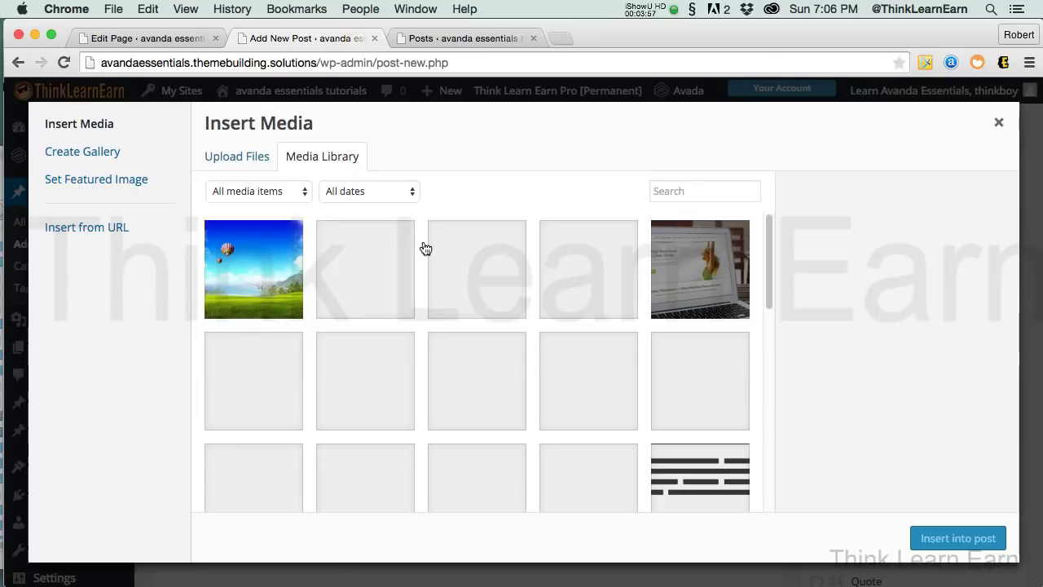
pyautogui.click(599, 285)
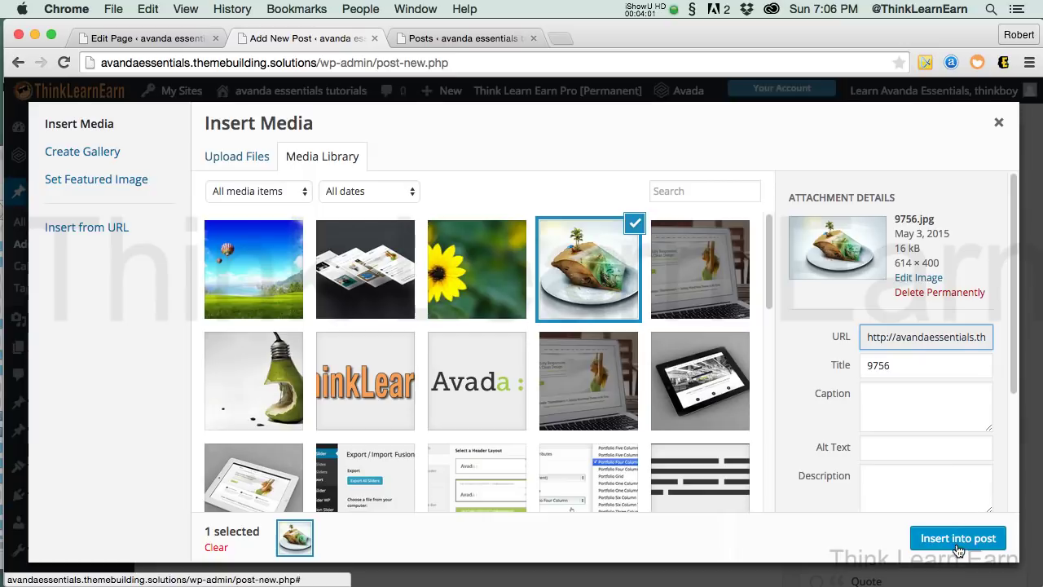
pyautogui.click(952, 538)
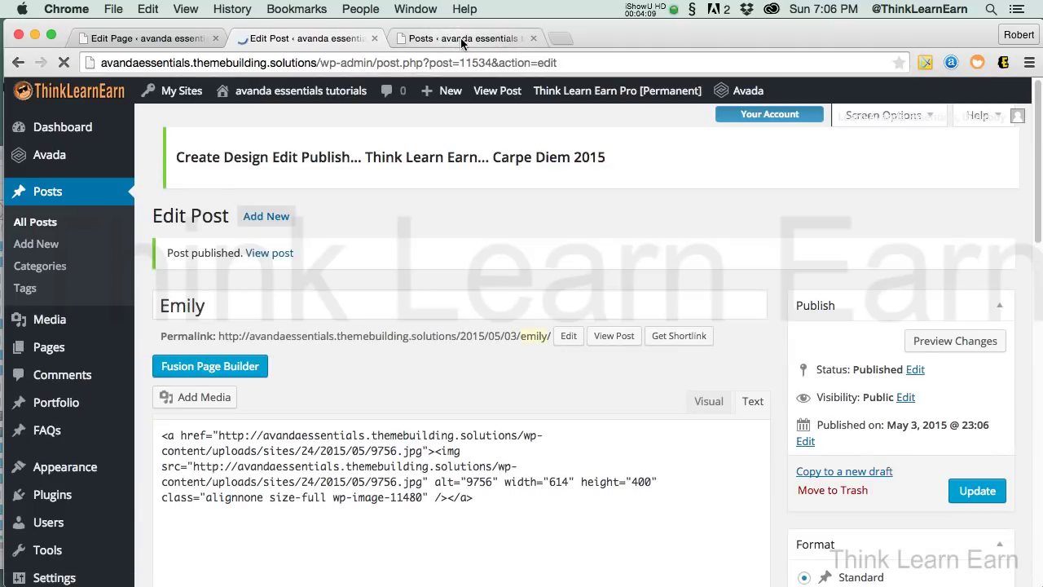
# - Leave the Timeline page's editor without saving, visit the live site and open the blog's Timeline page
pyautogui.click(465, 39)
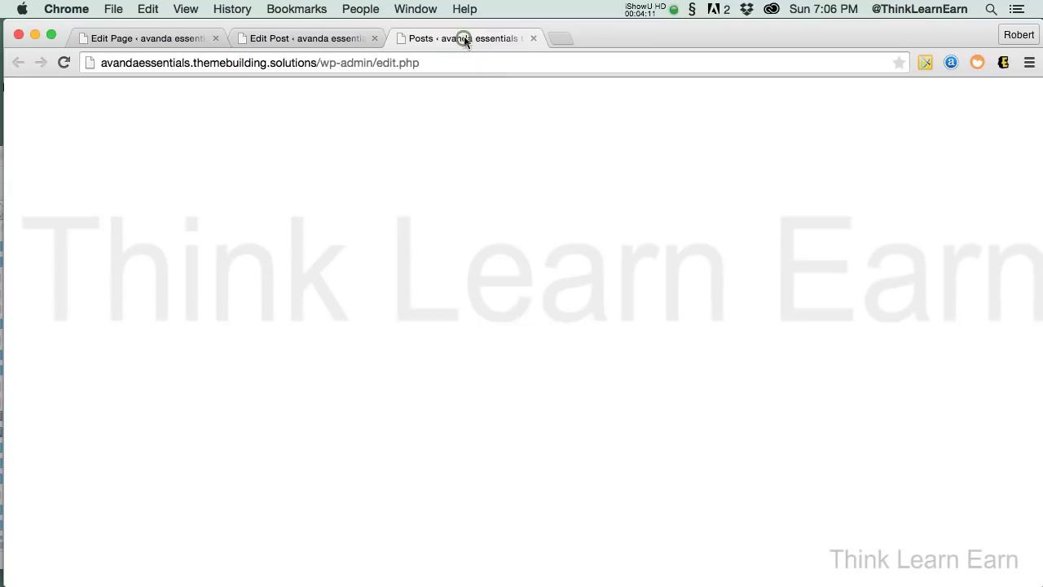
pyautogui.click(510, 66)
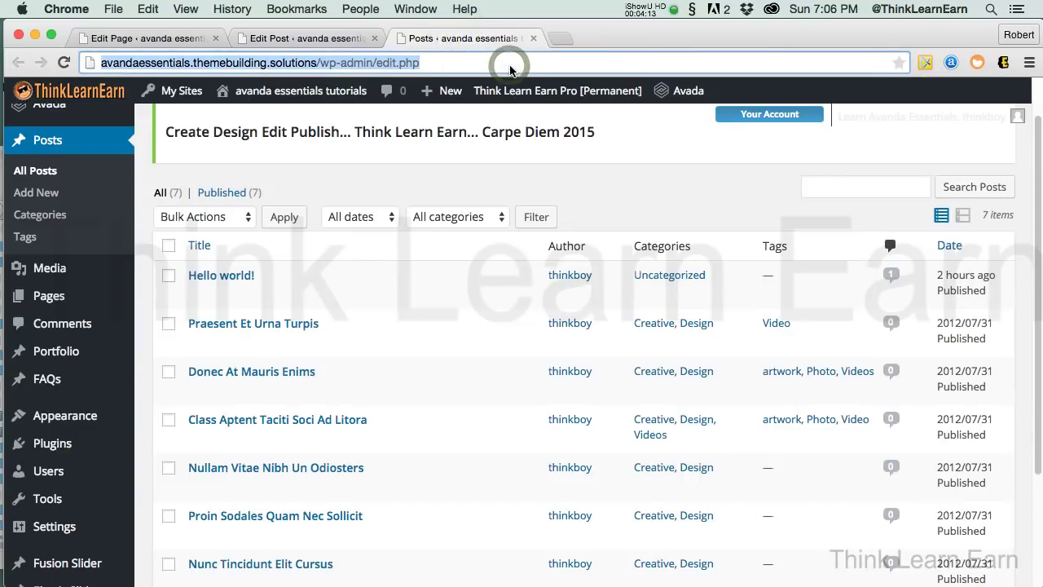
pyautogui.click(329, 39)
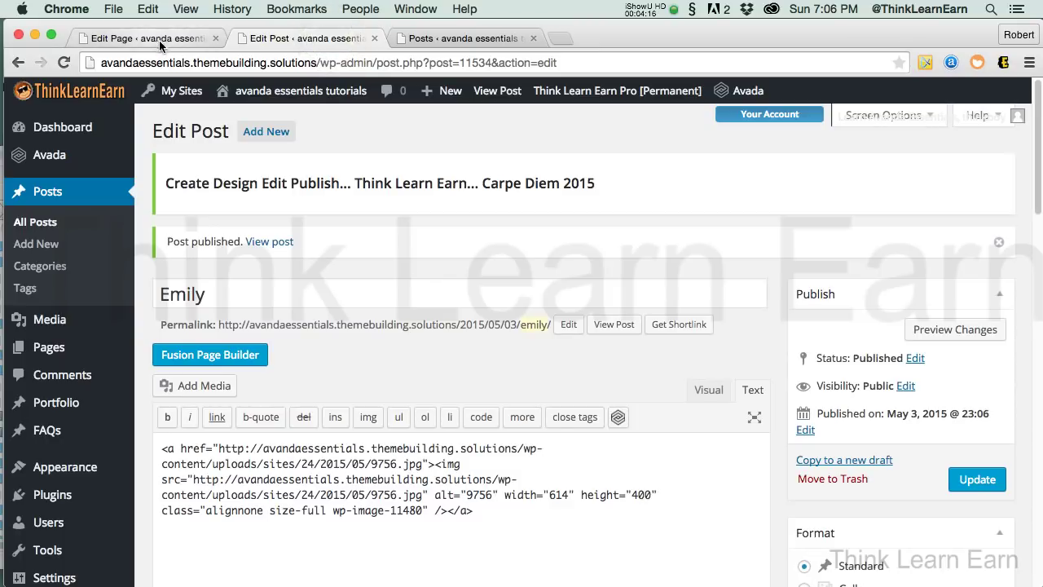
pyautogui.click(163, 39)
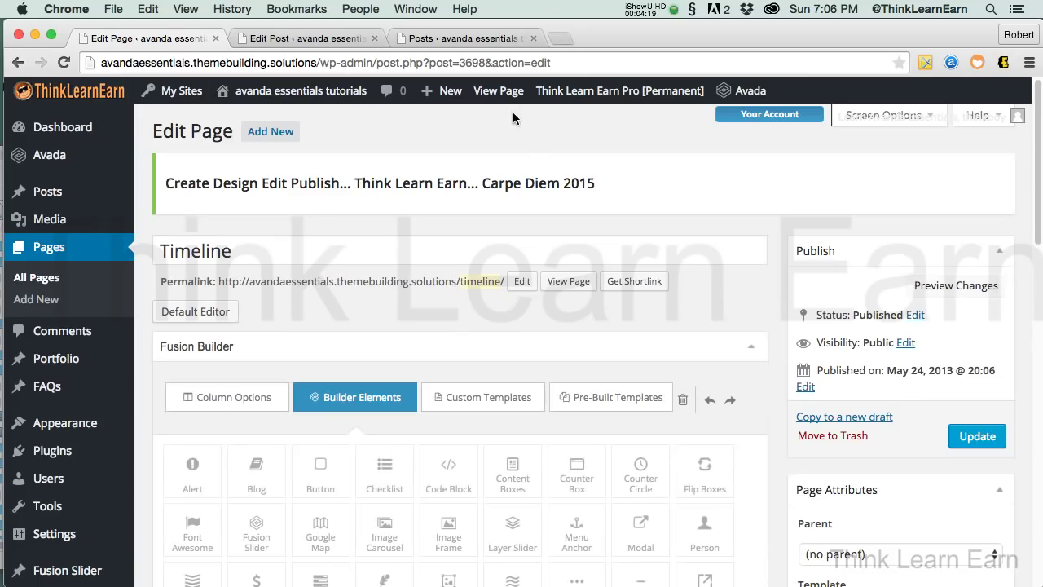
pyautogui.moveTo(284, 97)
pyautogui.click(247, 120)
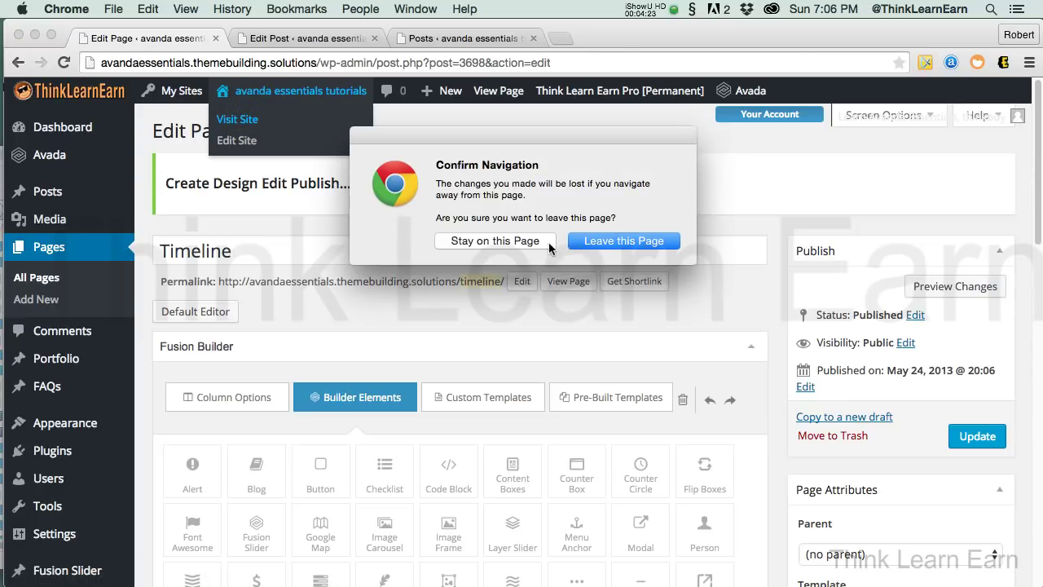
pyautogui.click(594, 243)
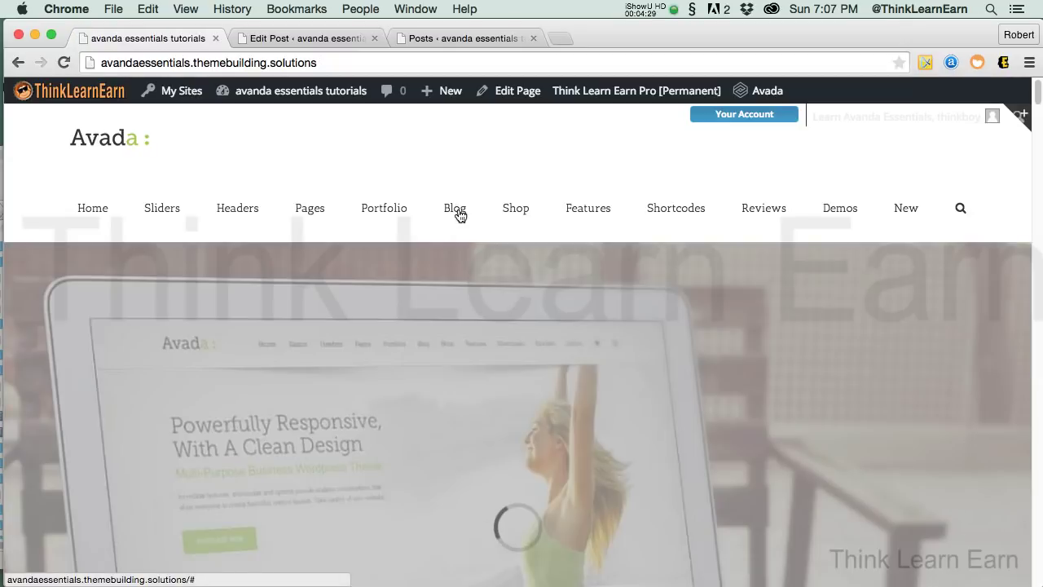
pyautogui.moveTo(463, 218)
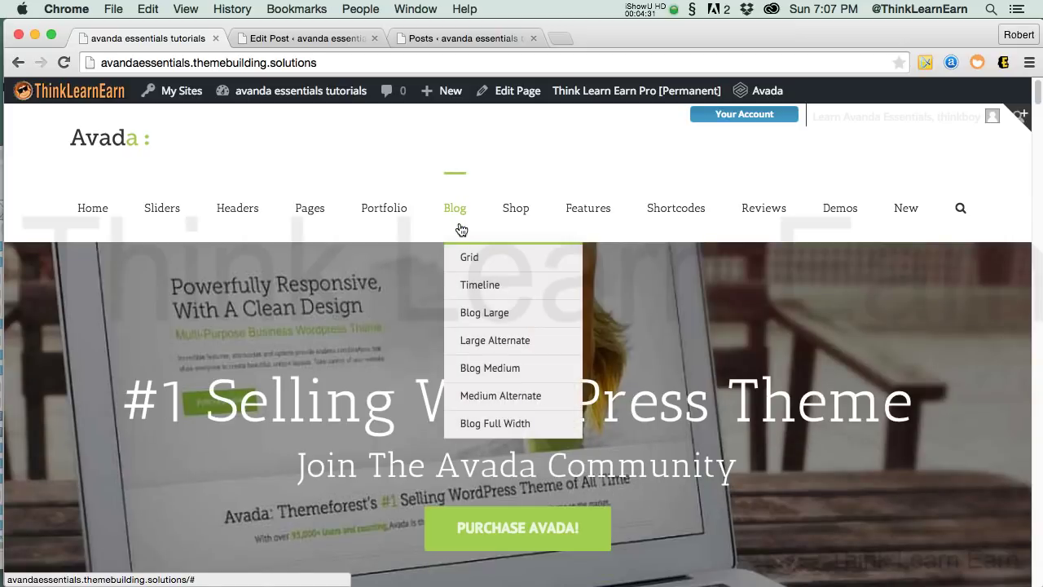
pyautogui.click(483, 285)
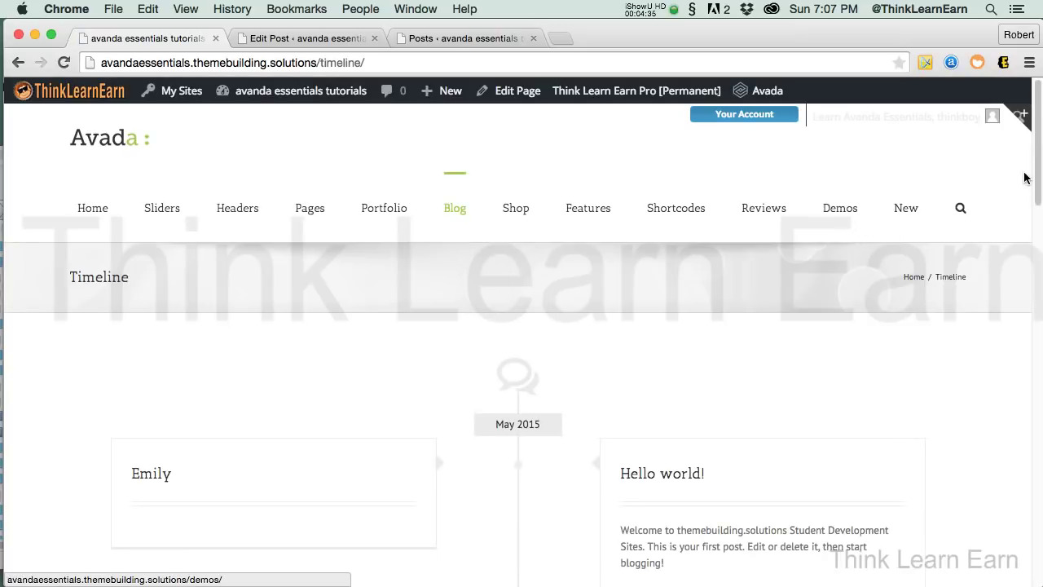
# - Examine how the new post appears on the Timeline page compared with the older posts
pyautogui.scroll(-4, 1039, 204)
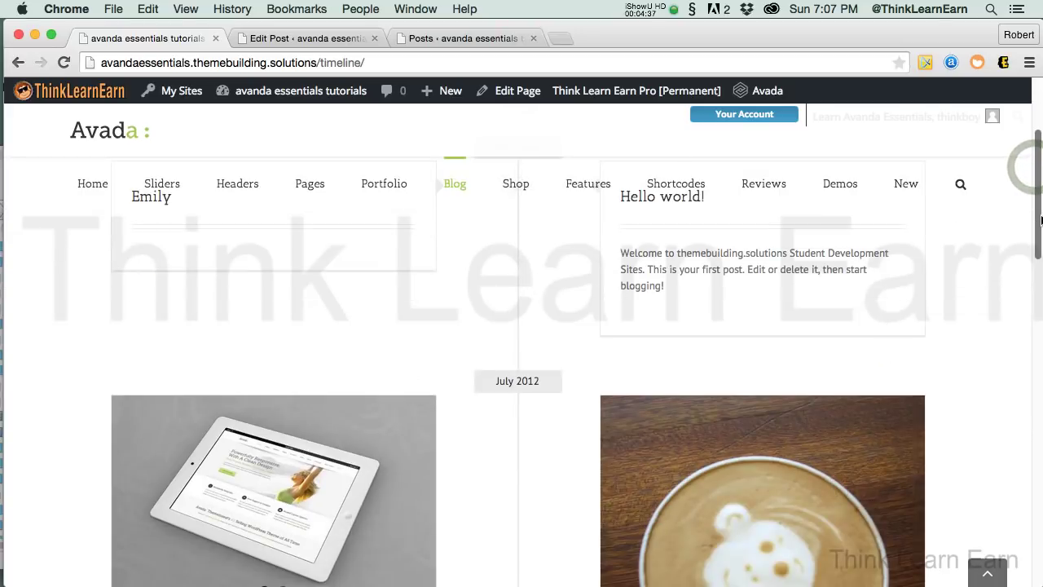
pyautogui.scroll(2, 1040, 192)
pyautogui.scroll(2, 1039, 192)
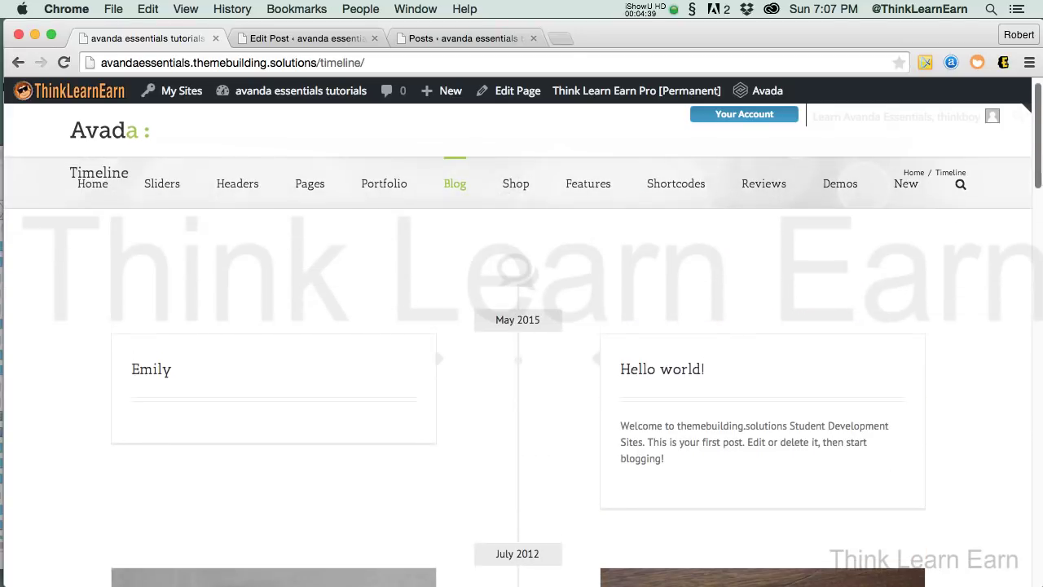
pyautogui.scroll(-1, 1039, 191)
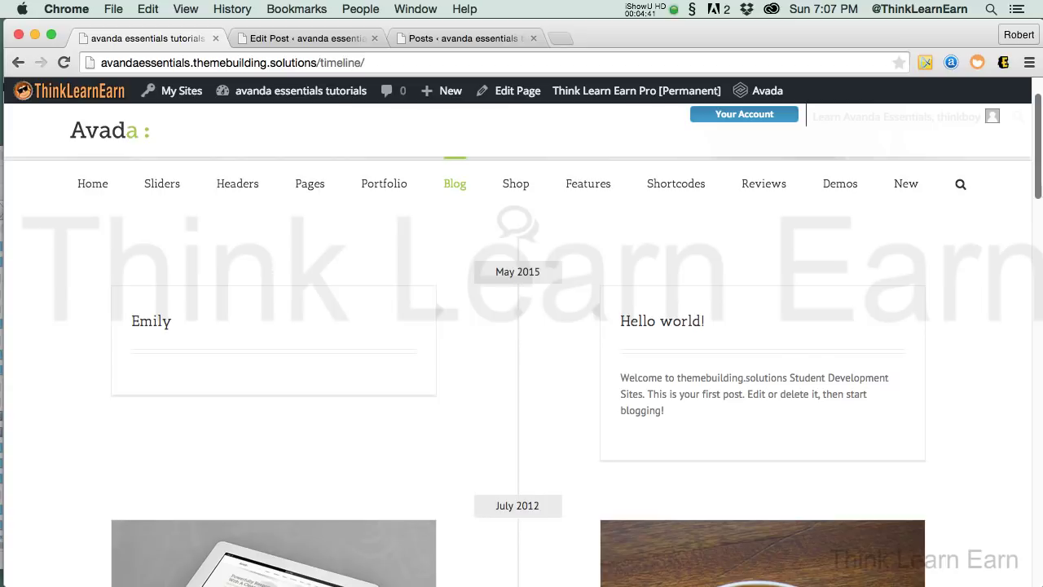
pyautogui.scroll(-1, 456, 270)
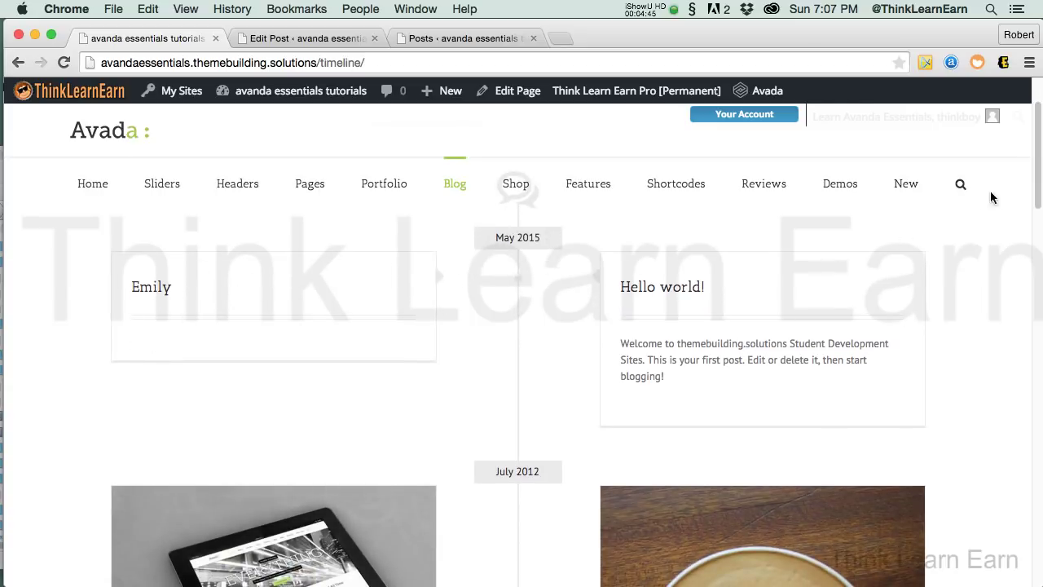
pyautogui.moveTo(1033, 196); pyautogui.dragTo(1040, 165)
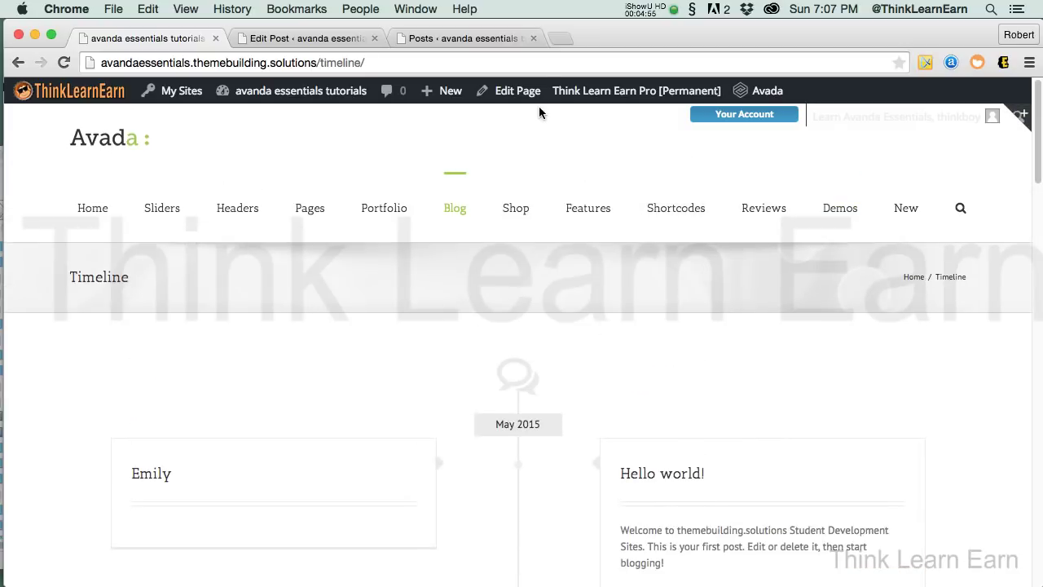
pyautogui.moveTo(527, 98)
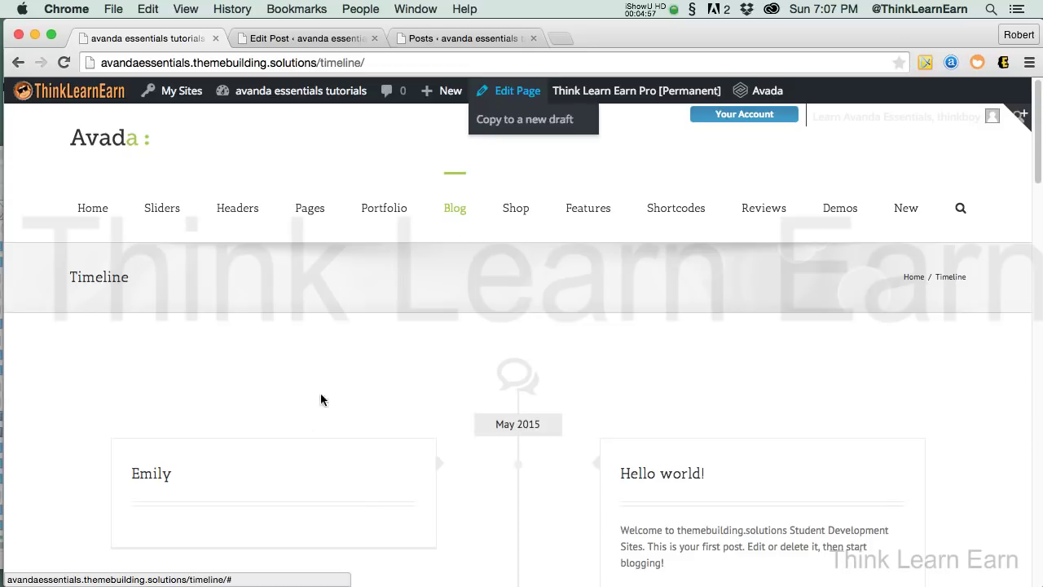
# - Open the new post from the timeline and look over its single-post page
pyautogui.click(151, 475)
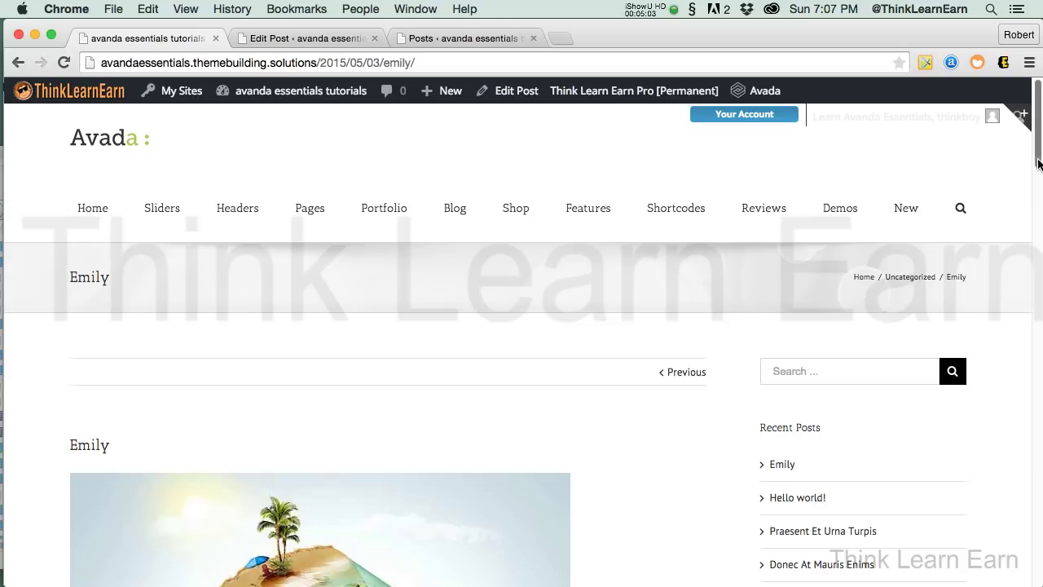
pyautogui.click(1038, 162)
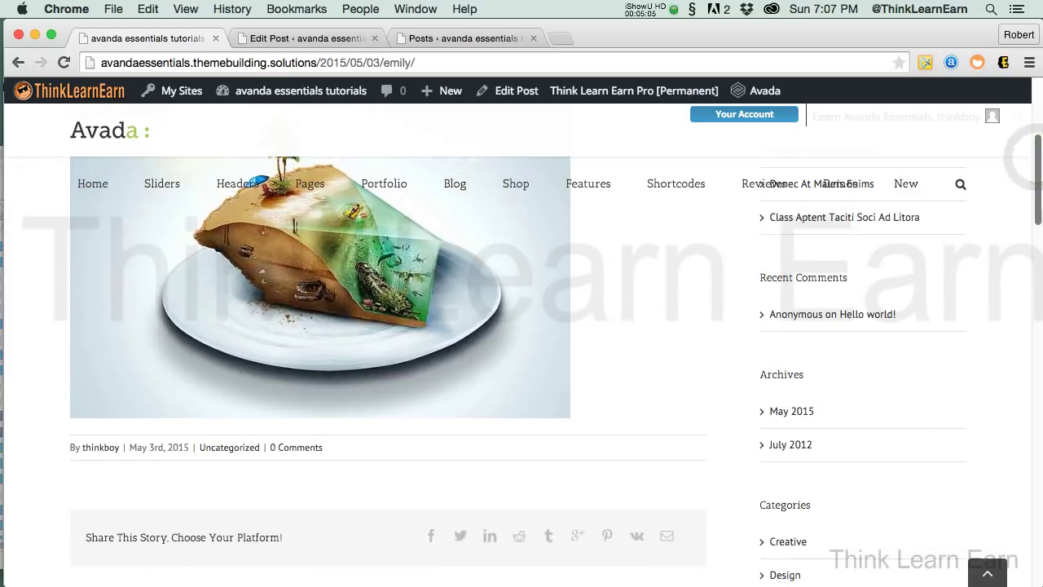
pyautogui.scroll(5, 521, 367)
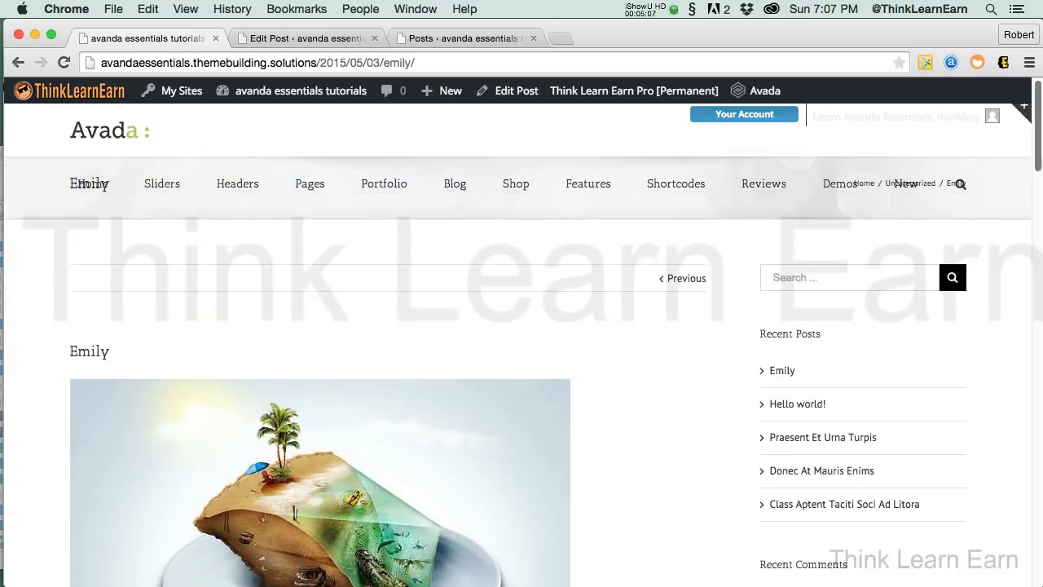
pyautogui.scroll(1, 522, 366)
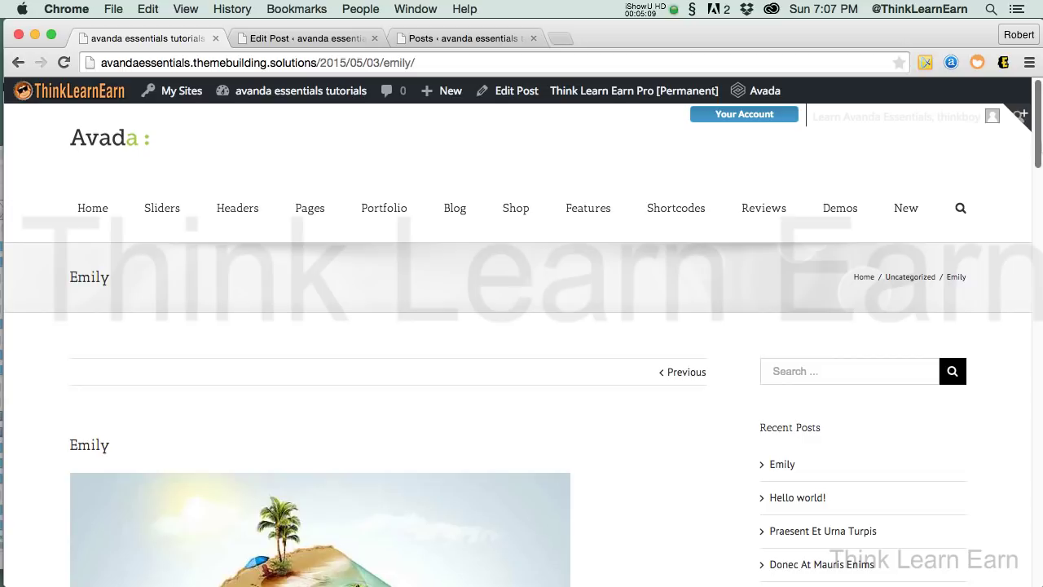
# - Edit the new post to use the pear light bulb picture 9757.jpg as its featured image, and update it
pyautogui.click(516, 91)
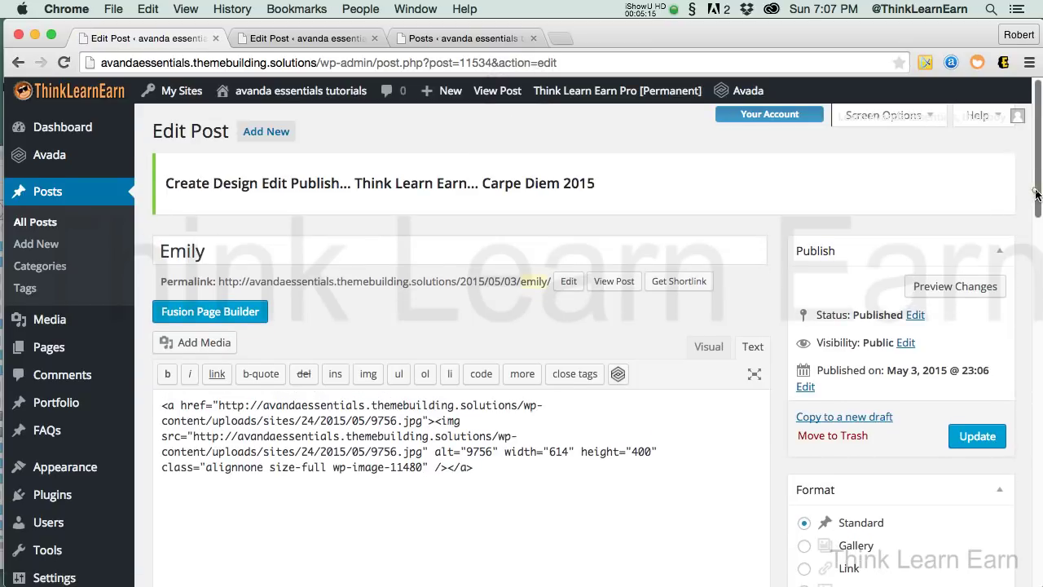
pyautogui.scroll(-6, 1032, 198)
pyautogui.scroll(-8, 461, 342)
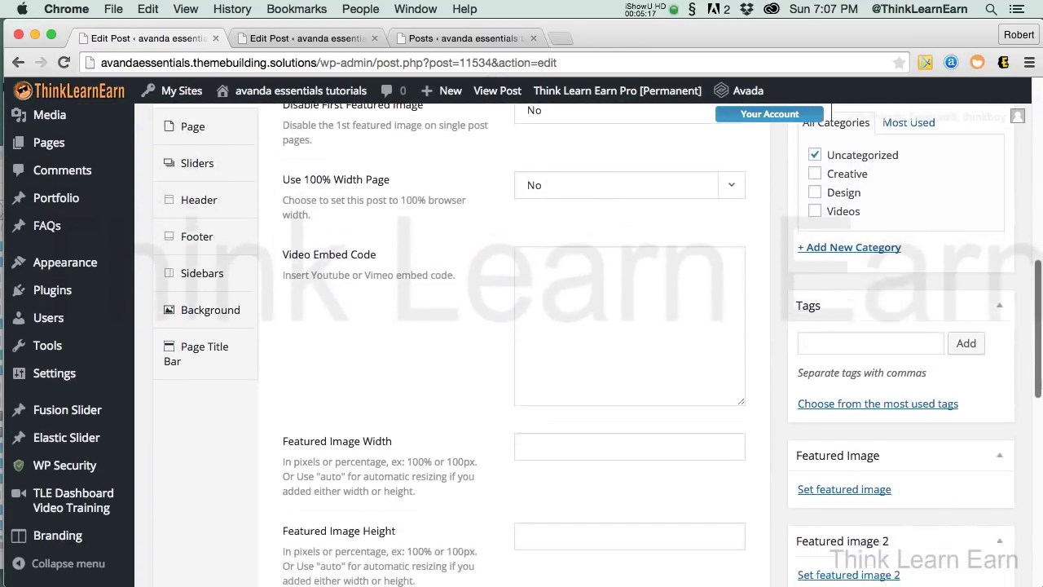
pyautogui.scroll(5, 832, 114)
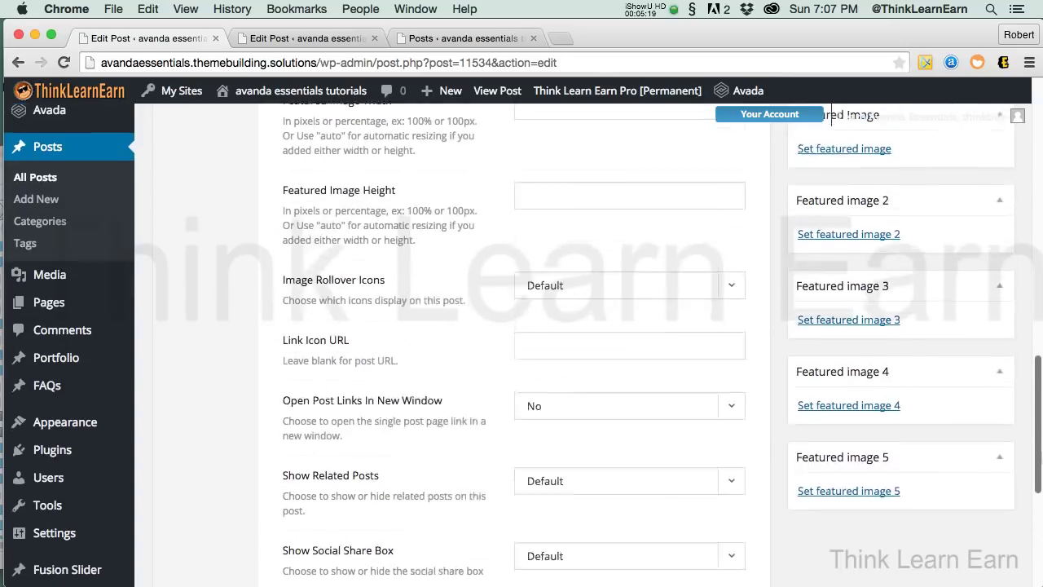
pyautogui.scroll(-1, 918, 383)
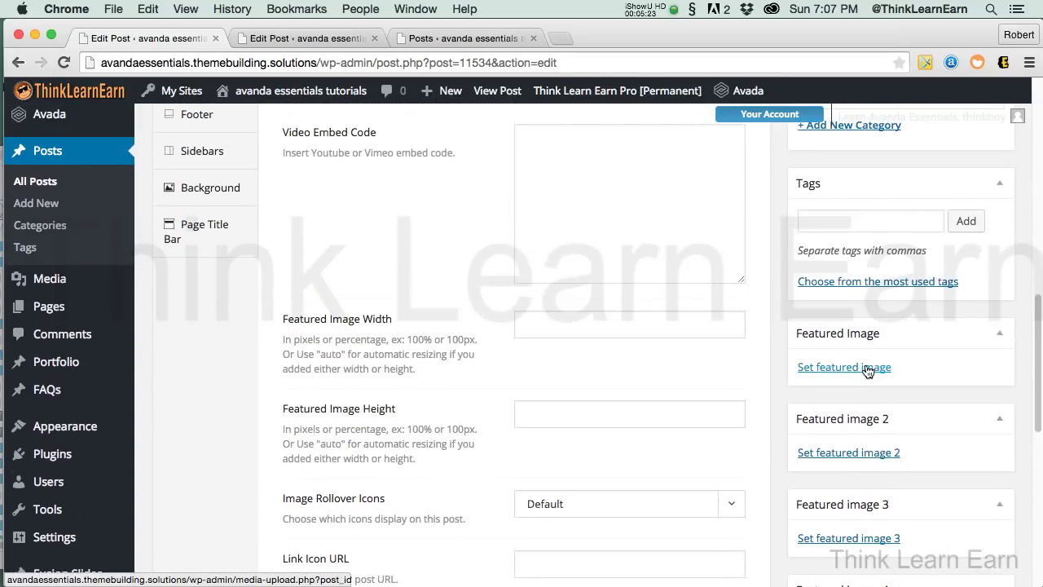
pyautogui.click(867, 369)
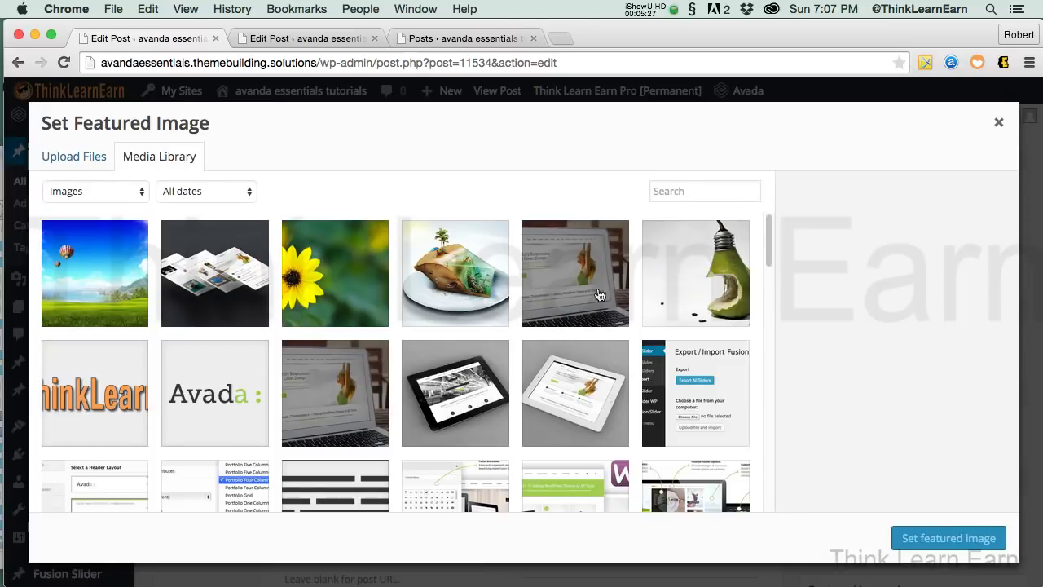
pyautogui.click(719, 283)
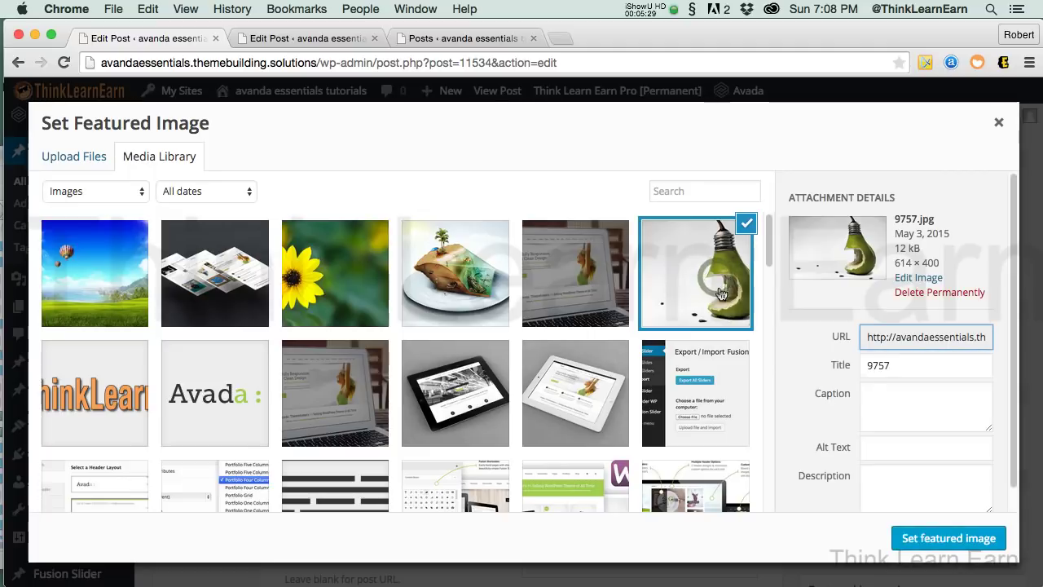
pyautogui.click(936, 540)
pyautogui.moveTo(1033, 326); pyautogui.dragTo(1039, 262)
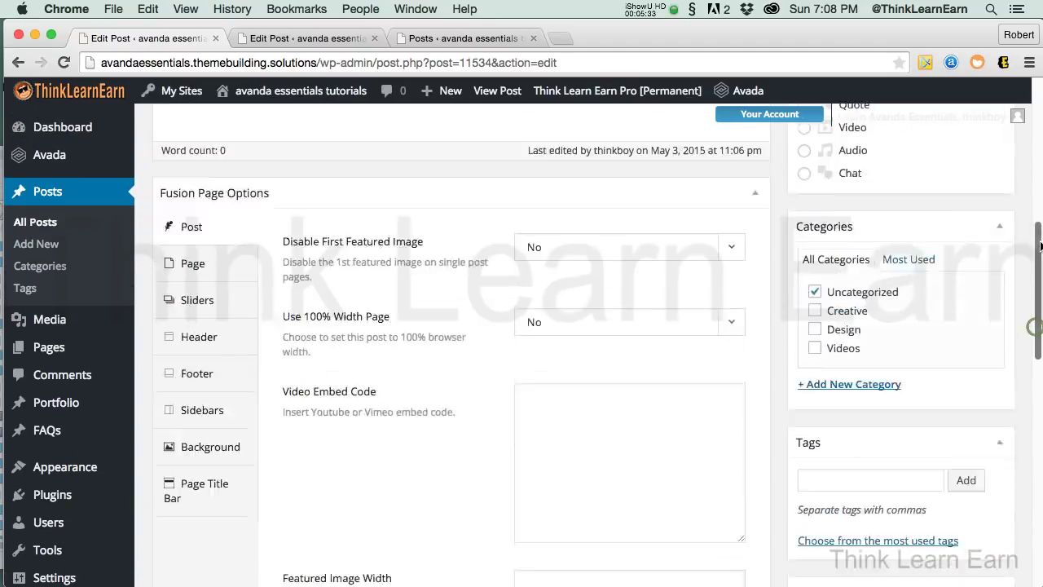
pyautogui.scroll(10, 1039, 262)
pyautogui.click(970, 328)
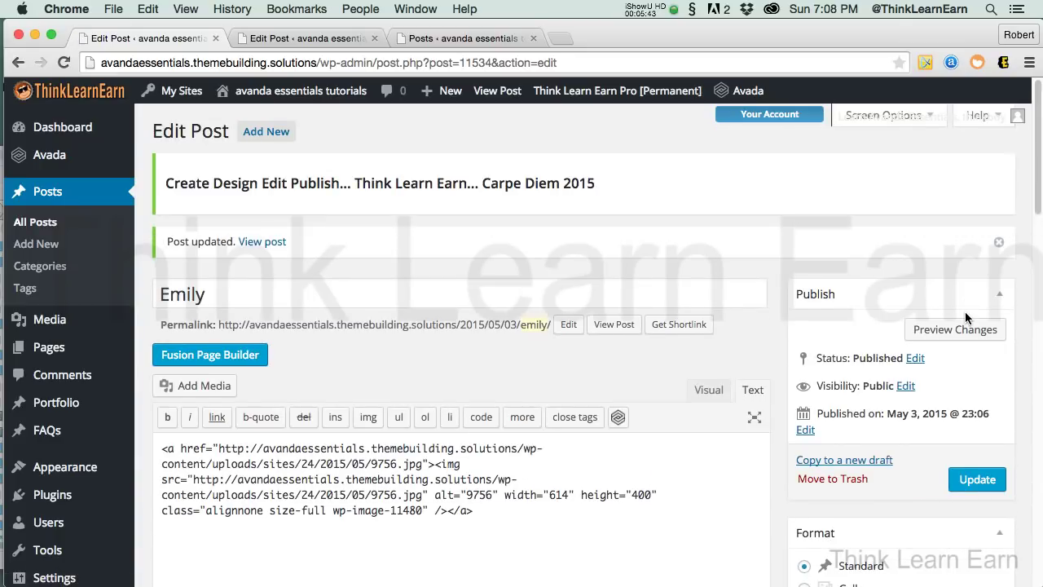
# - Visit the live site from the updated post's editor and open the blog's Timeline page
pyautogui.click(322, 41)
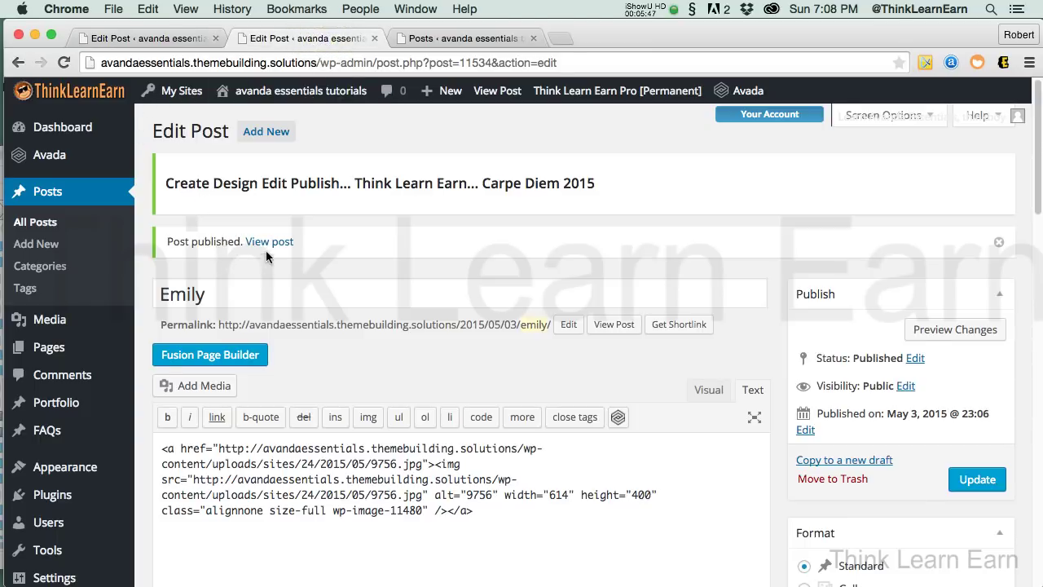
pyautogui.click(181, 43)
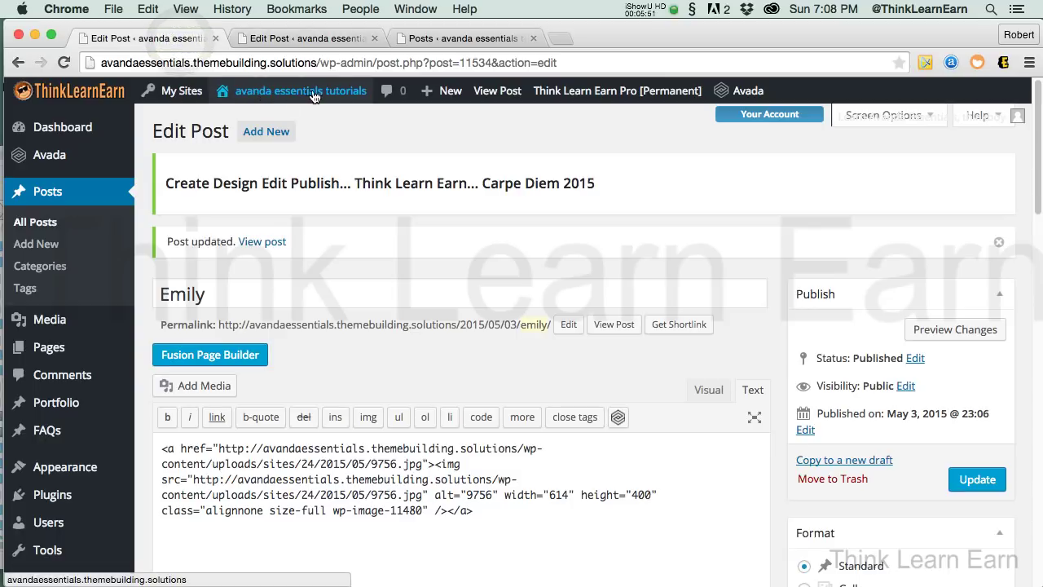
pyautogui.moveTo(292, 98)
pyautogui.click(256, 121)
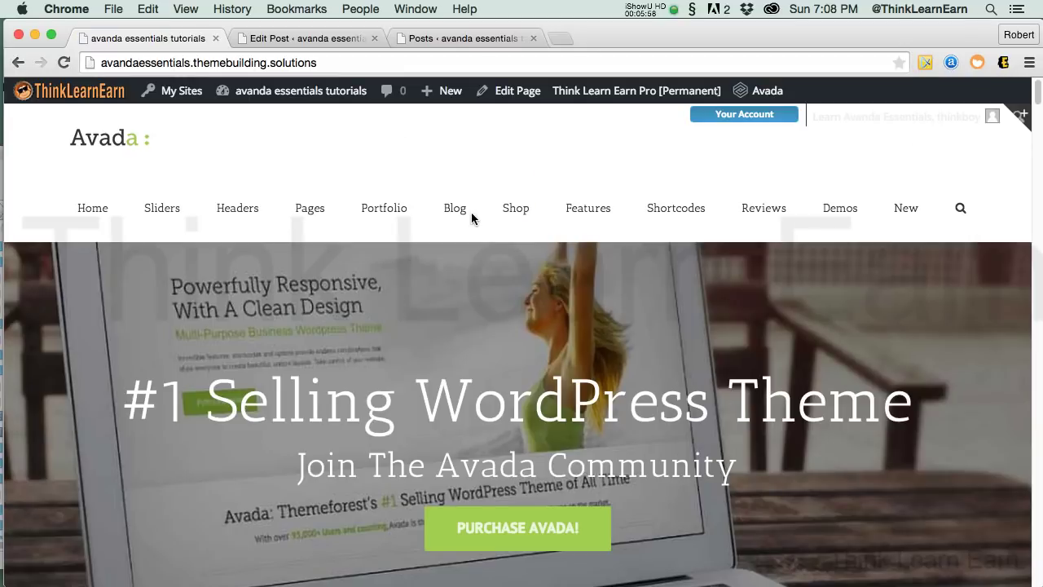
pyautogui.moveTo(465, 216)
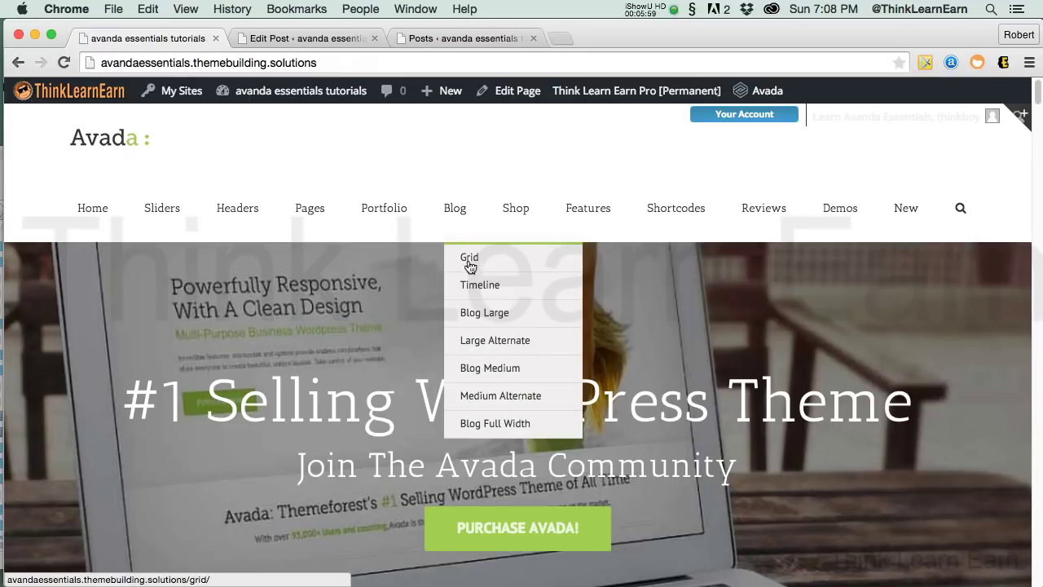
pyautogui.click(472, 287)
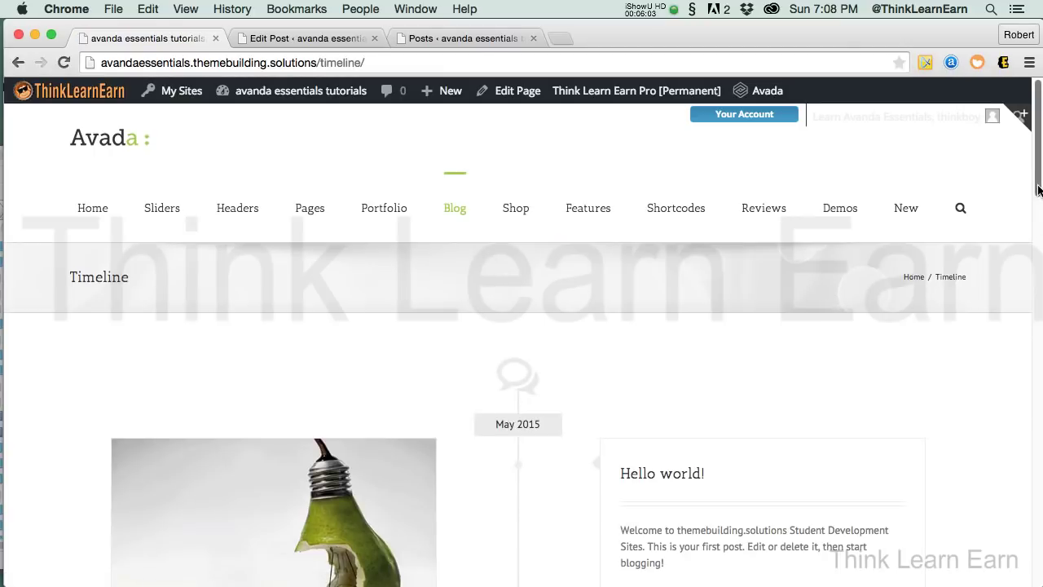
# - Examine how the new post's featured image and category appear on the timeline compared with the older posts
pyautogui.scroll(-1, 1039, 190)
pyautogui.scroll(-5, 1031, 186)
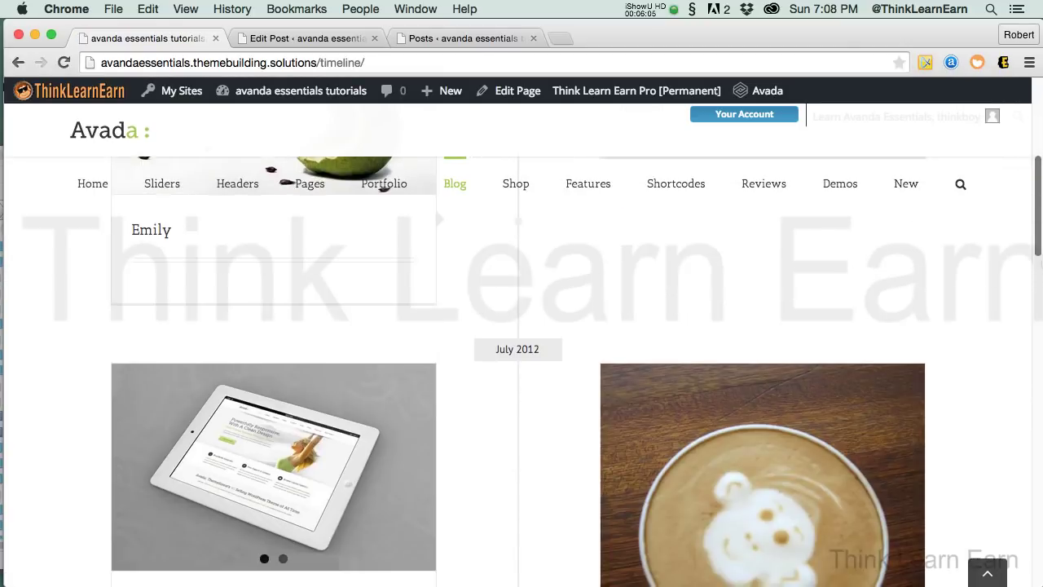
pyautogui.scroll(-10, 518, 371)
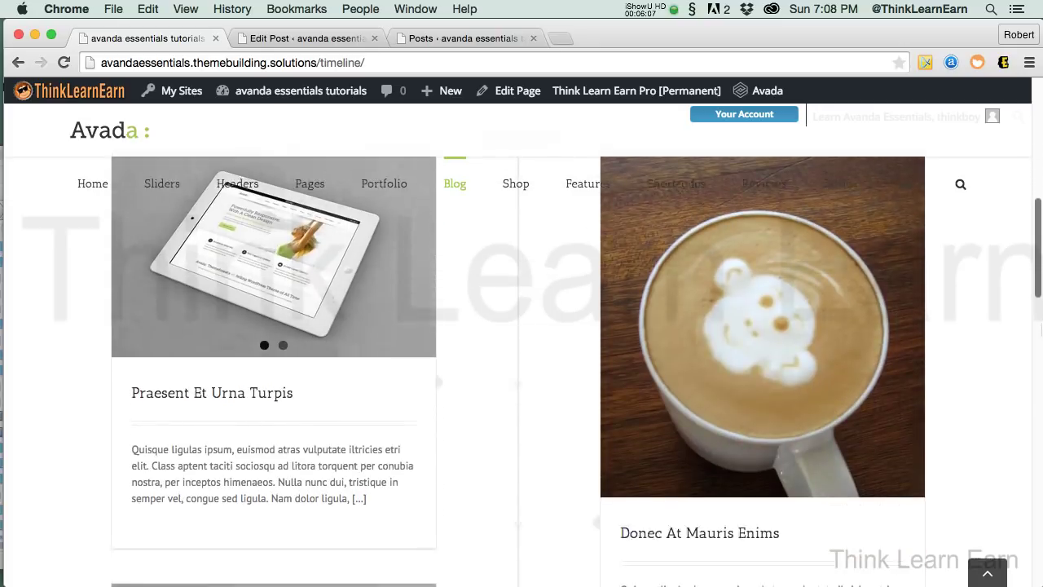
pyautogui.scroll(-10, 519, 371)
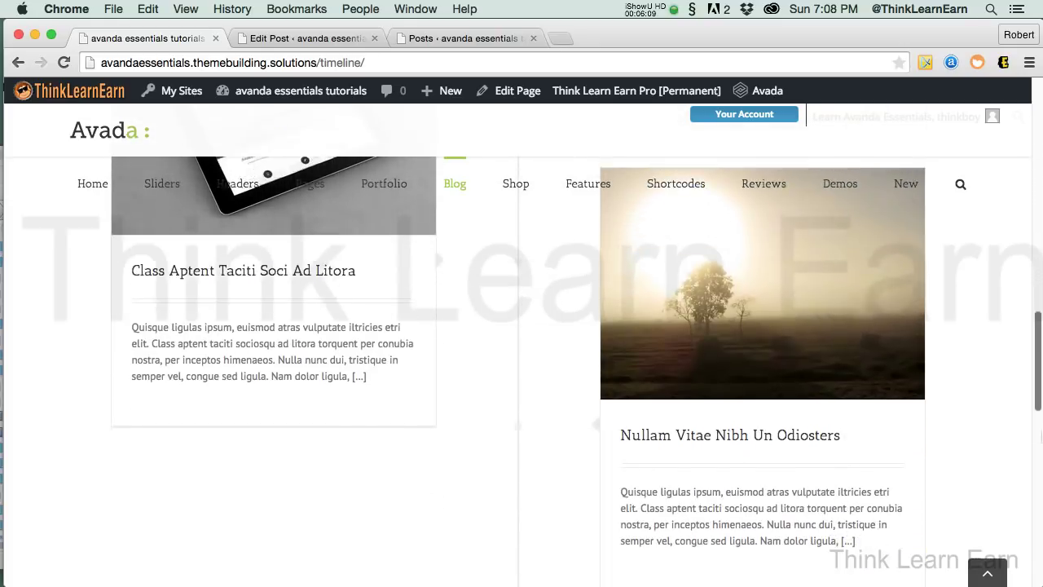
pyautogui.scroll(20, 1019, 234)
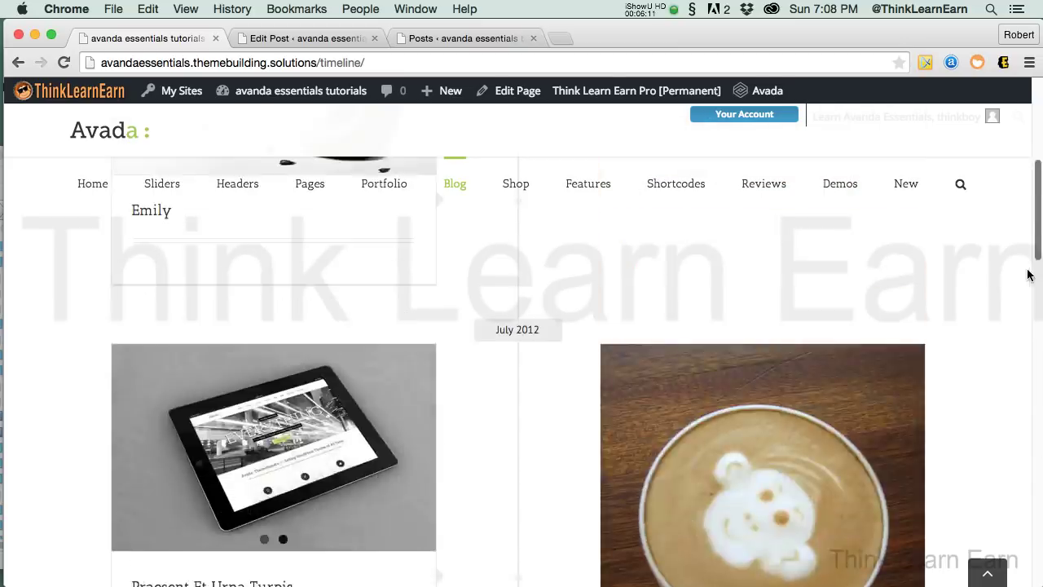
pyautogui.moveTo(301, 305)
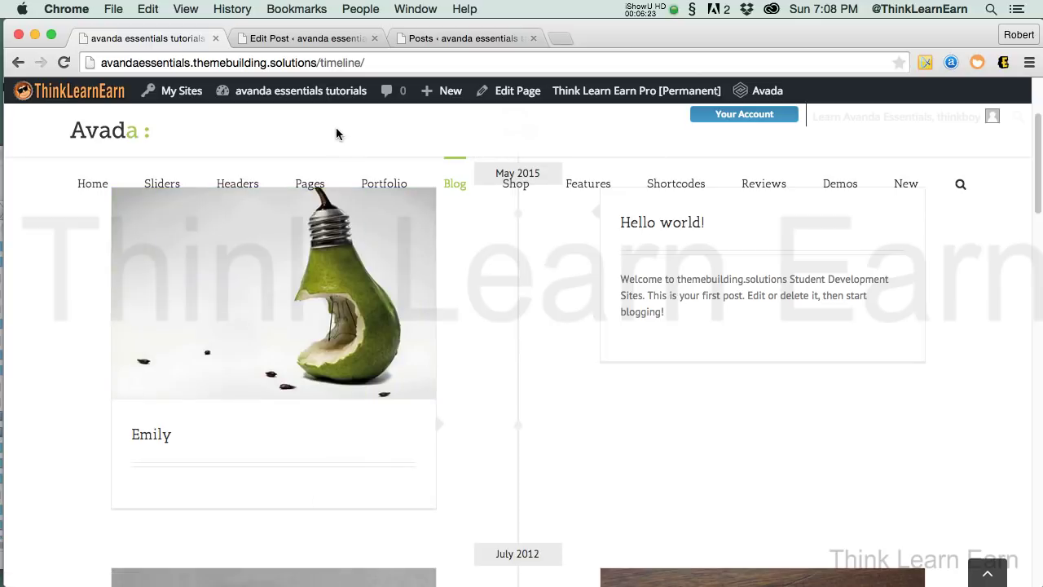
pyautogui.moveTo(301, 94)
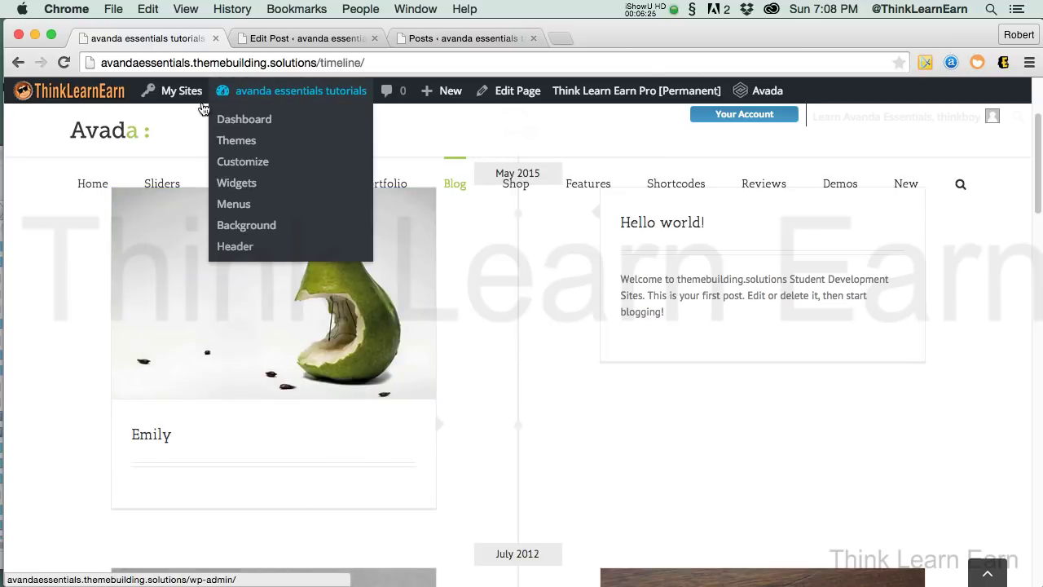
pyautogui.moveTo(255, 328)
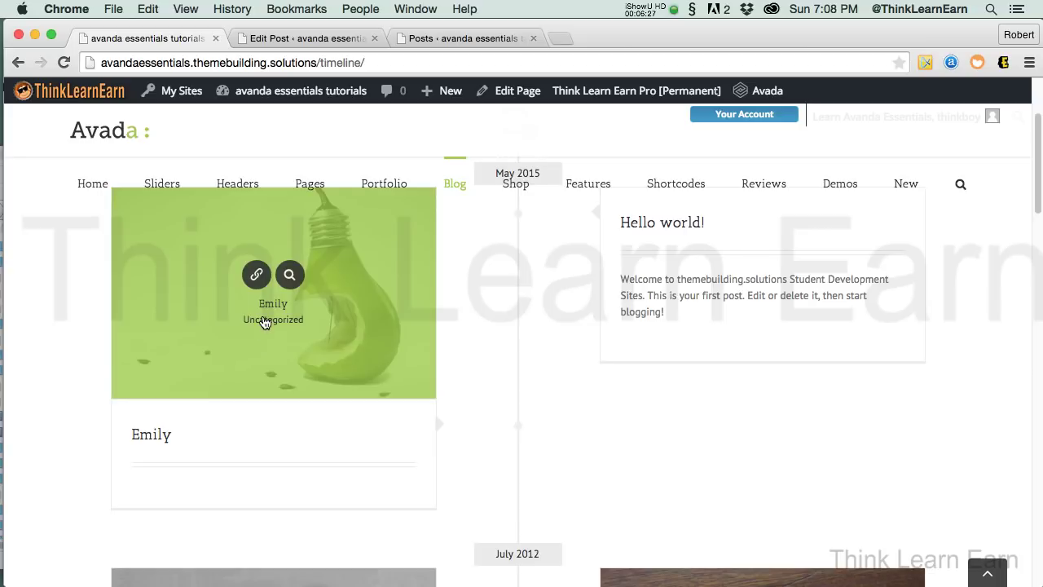
# - Open the Uncategorized category archive from the new post's timeline entry and look it over
pyautogui.click(272, 319)
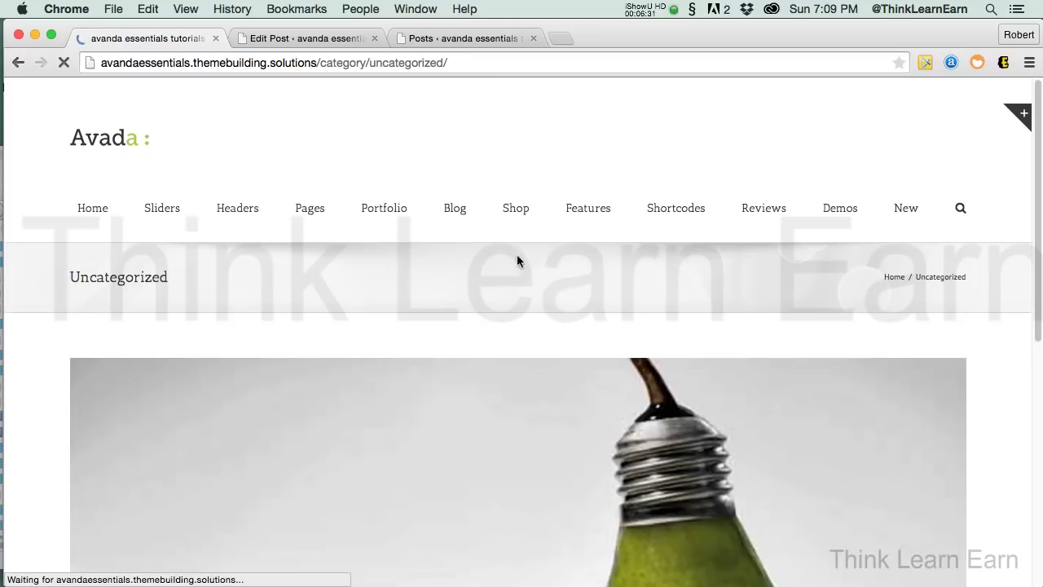
pyautogui.scroll(-4, 1036, 202)
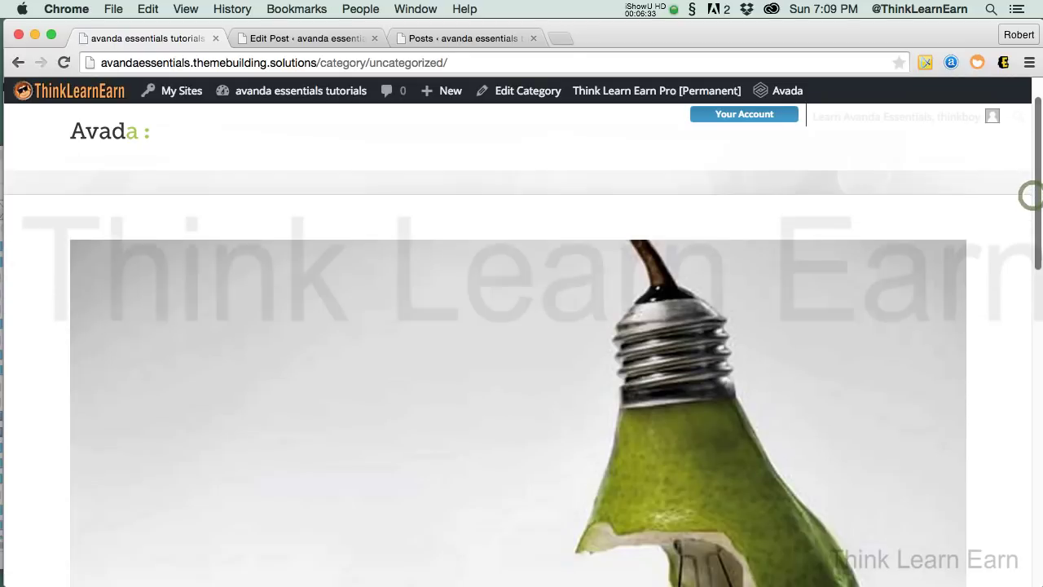
pyautogui.scroll(4, 1031, 180)
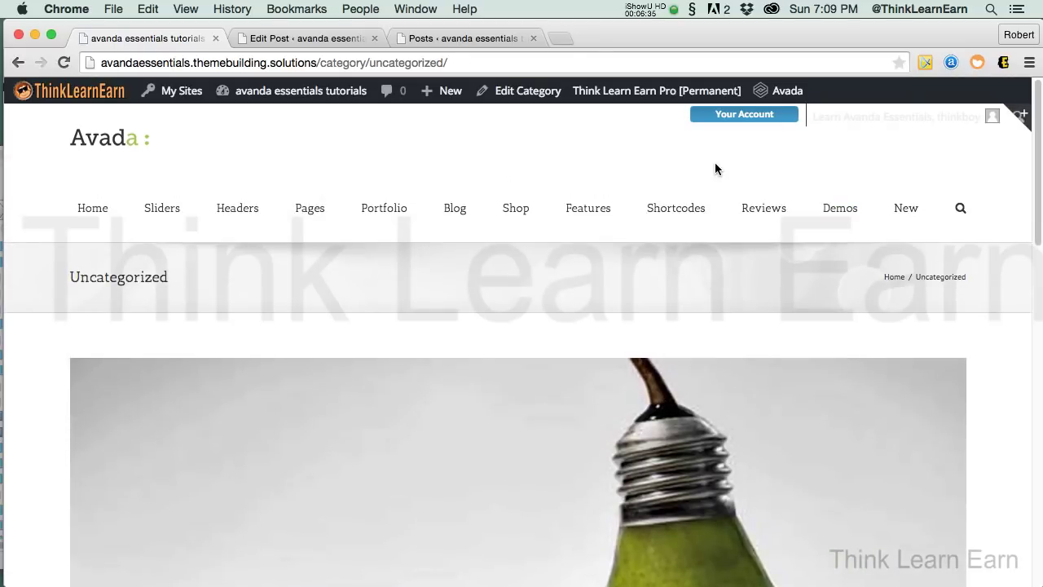
# - Return to the site's dashboard and open the Uncategorized post category for editing
pyautogui.moveTo(274, 98)
pyautogui.click(256, 121)
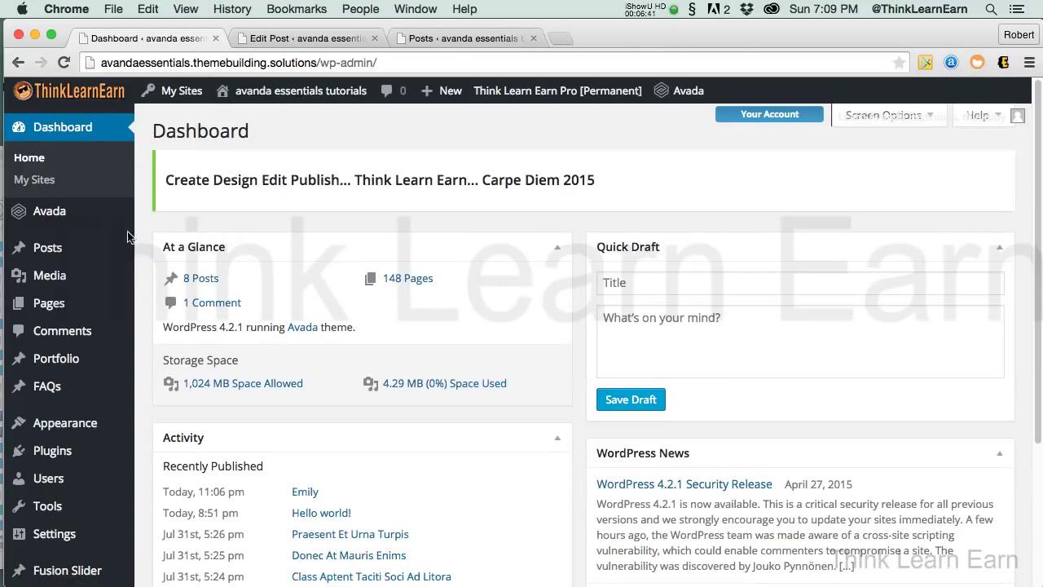
pyautogui.moveTo(64, 255)
pyautogui.click(163, 293)
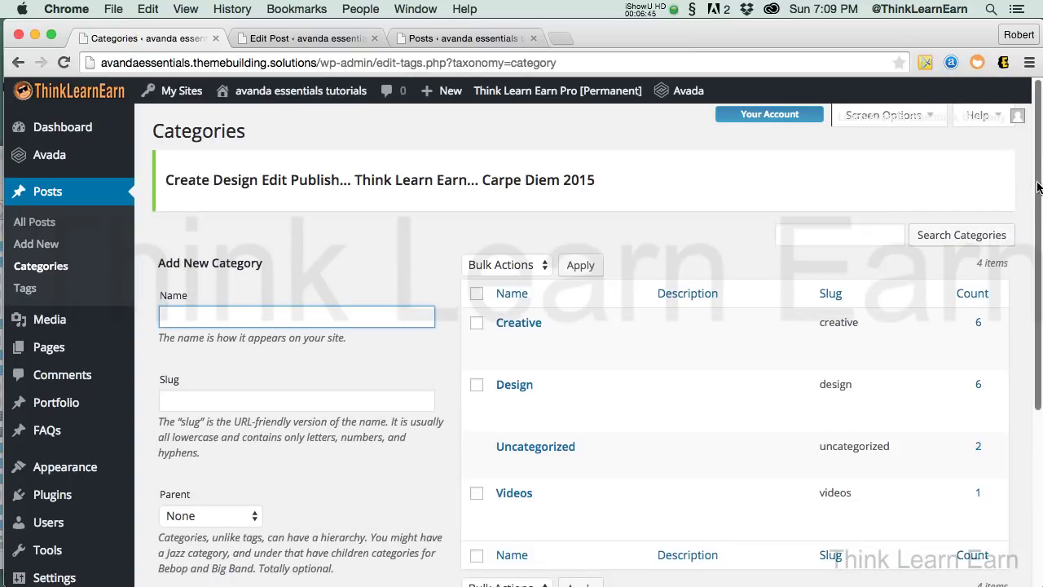
pyautogui.moveTo(1034, 183); pyautogui.dragTo(1033, 215)
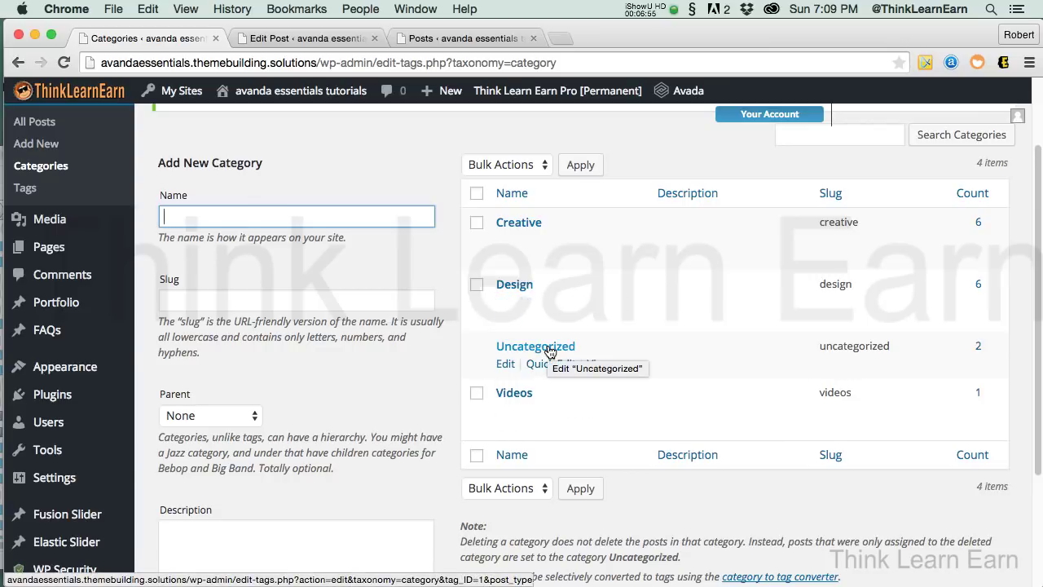
pyautogui.click(505, 364)
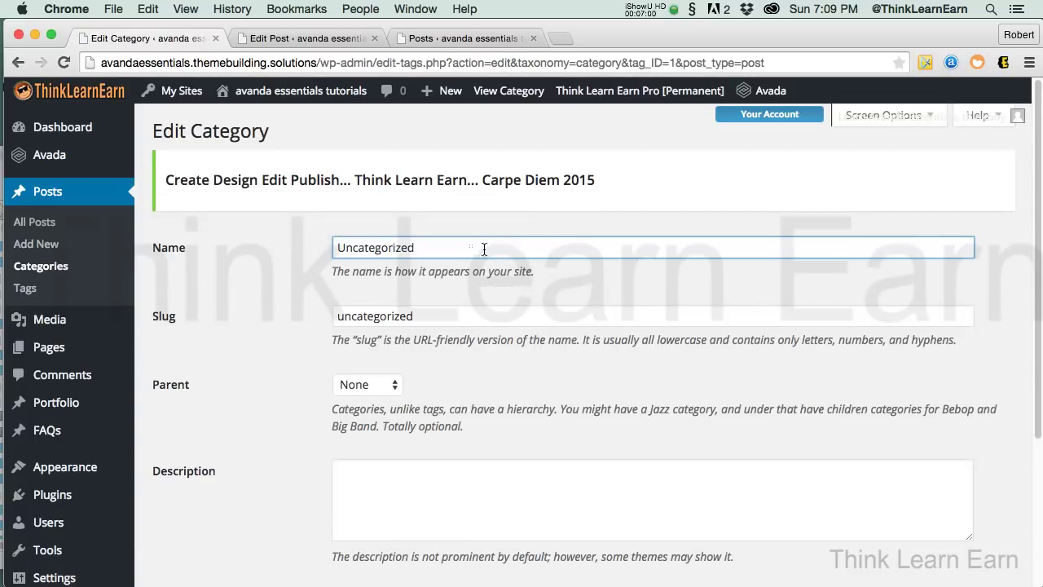
# - Rename the category "avanda essentials", reusing the site's subdomain from the address and adding a space between the words
pyautogui.doubleClick(473, 246)
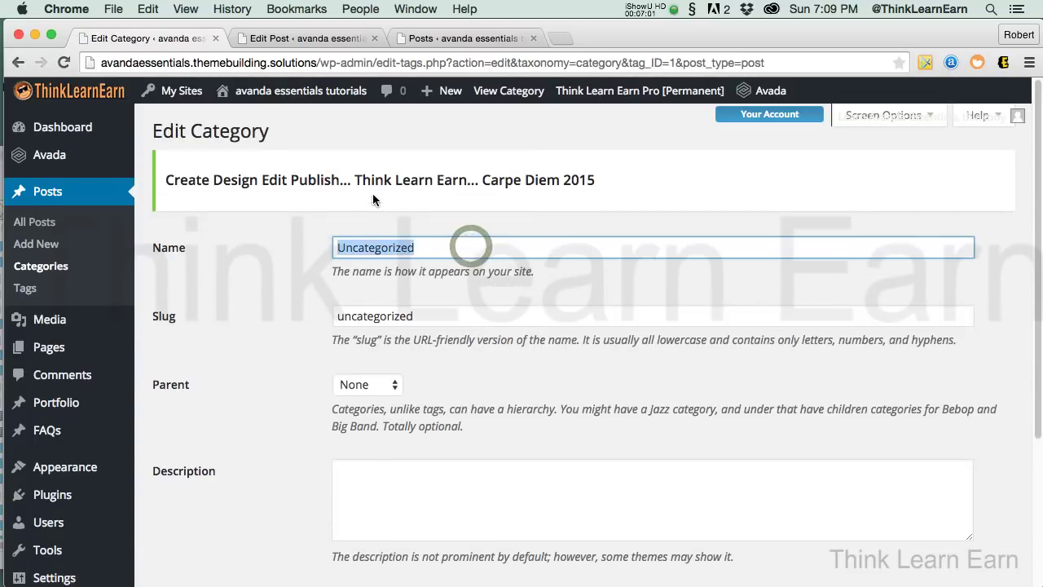
pyautogui.doubleClick(139, 64)
pyautogui.press('super+c')
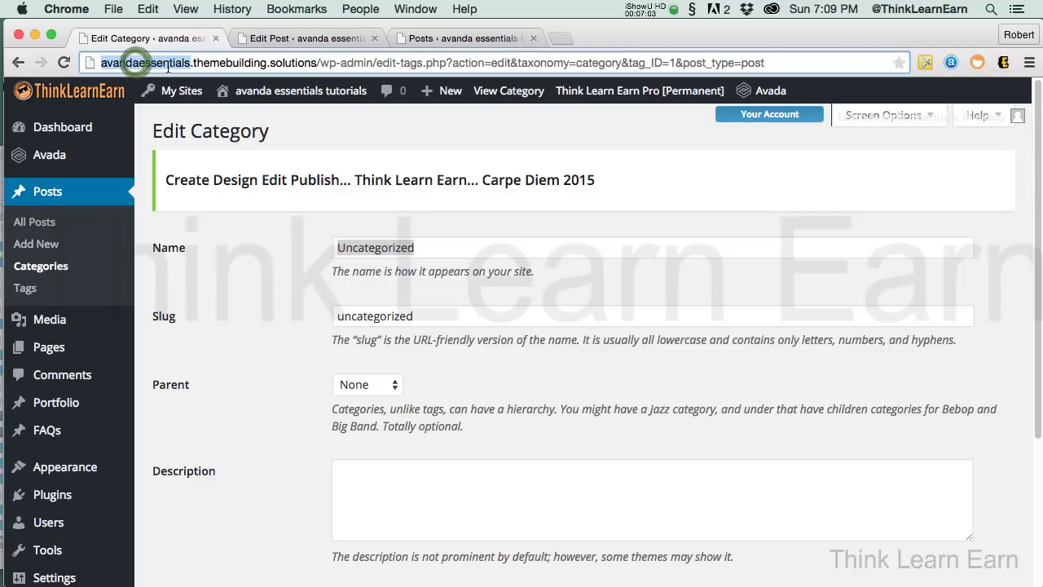
pyautogui.doubleClick(424, 248)
pyautogui.click(426, 248)
pyautogui.doubleClick(426, 248)
pyautogui.press('super+v')
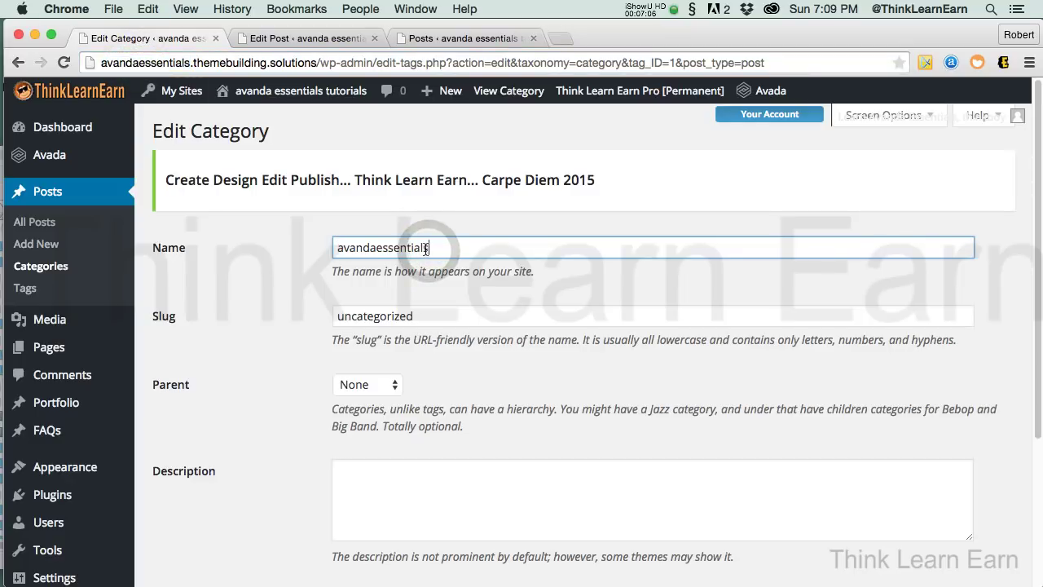
pyautogui.click(379, 247)
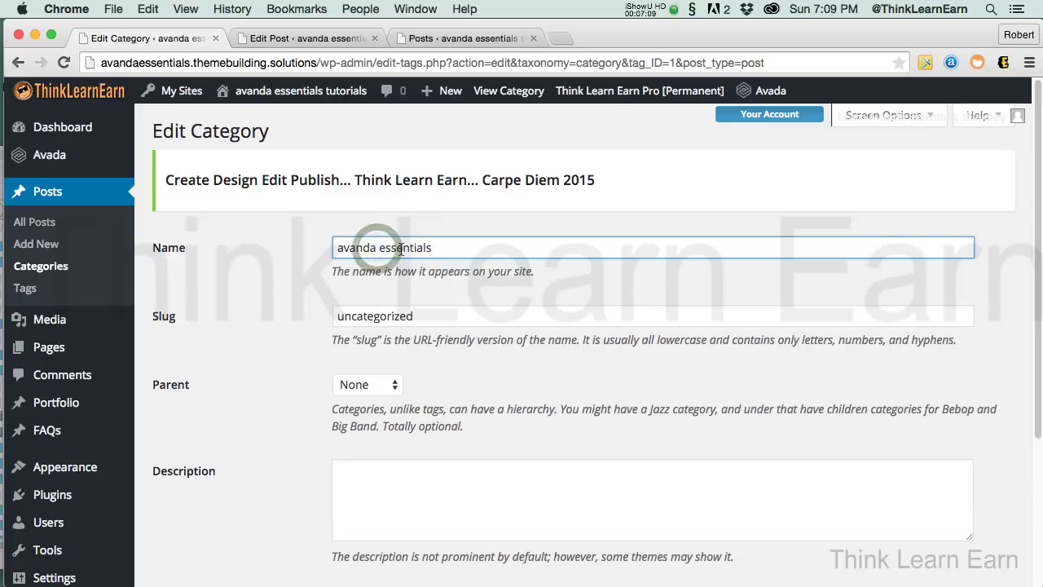
# - Set the category's slug to "avanda essentials dashboard video training tutorials", starting from its copied name
pyautogui.moveTo(437, 248); pyautogui.dragTo(269, 242)
pyautogui.press('super+c')
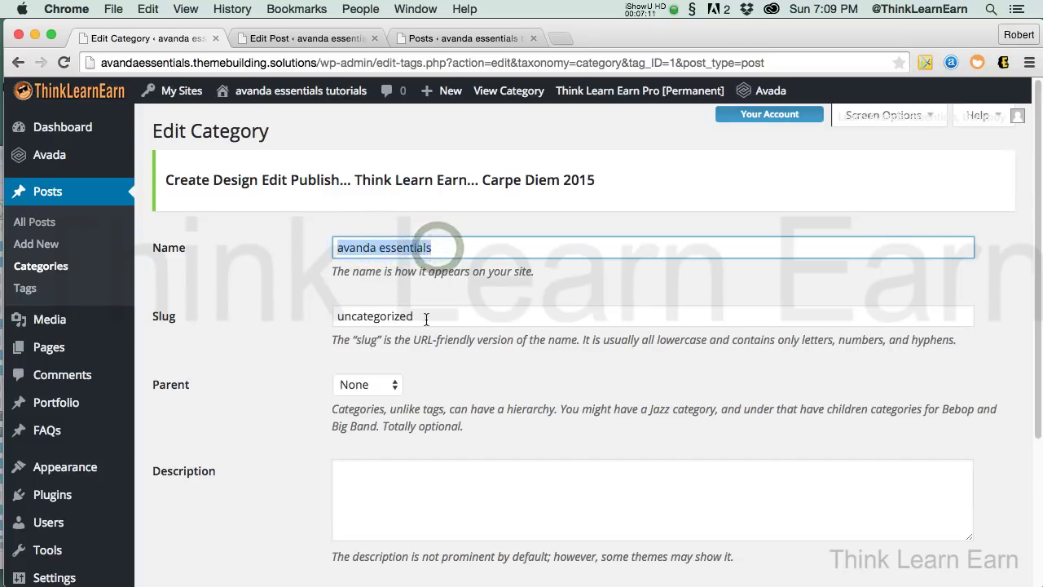
pyautogui.press('Tab')
pyautogui.press('super+v')
pyautogui.click(457, 315)
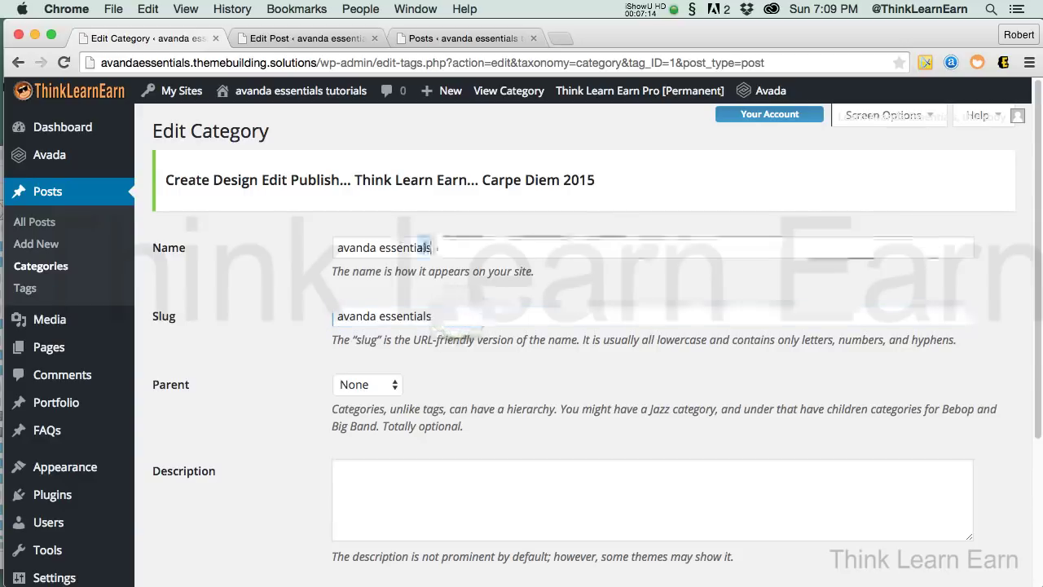
pyautogui.moveTo(436, 247); pyautogui.dragTo(298, 247)
pyautogui.moveTo(442, 315); pyautogui.dragTo(317, 317)
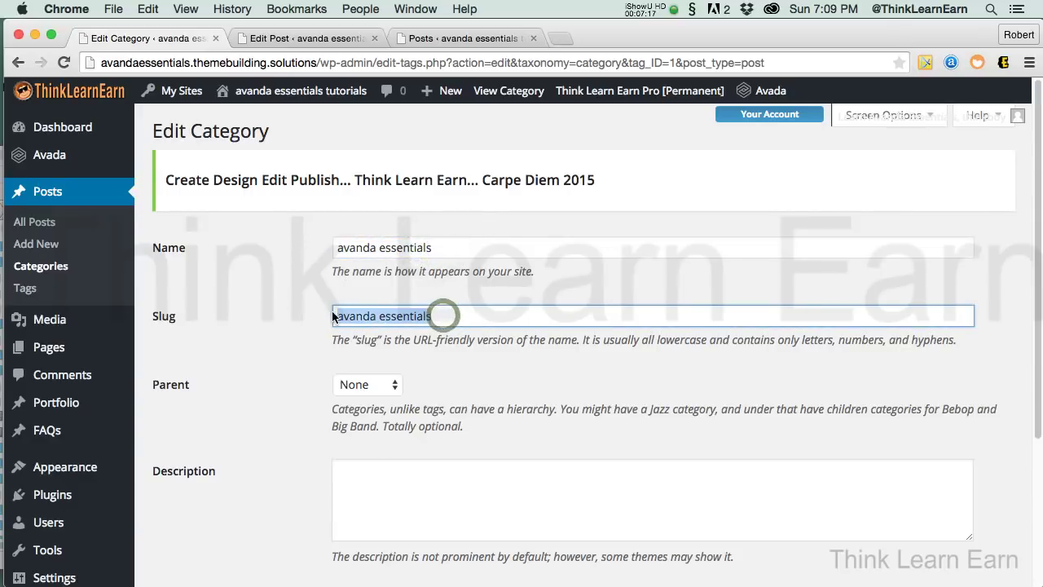
pyautogui.click(457, 315)
pyautogui.tripleClick(457, 315)
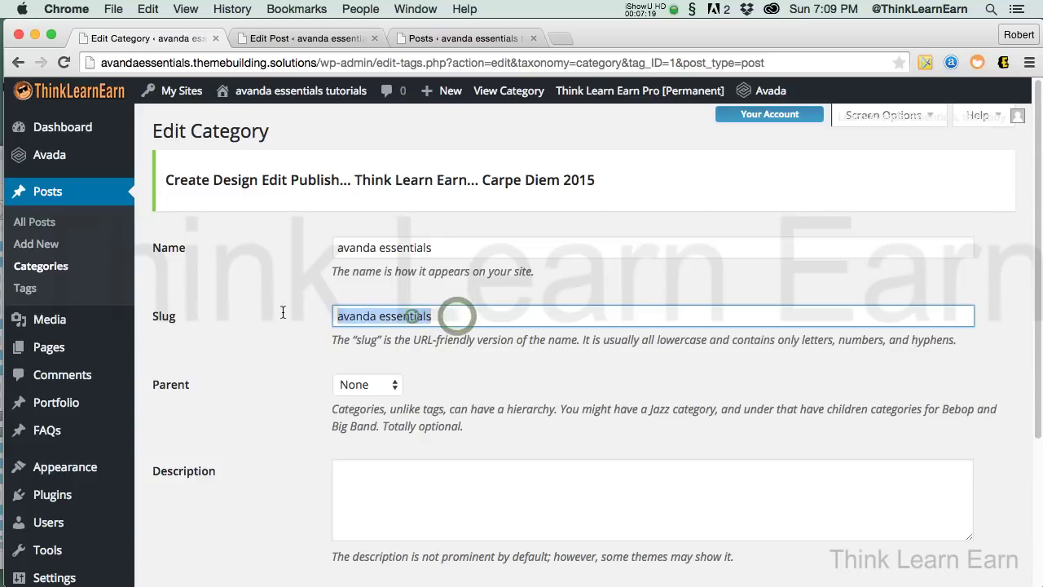
pyautogui.click(456, 316)
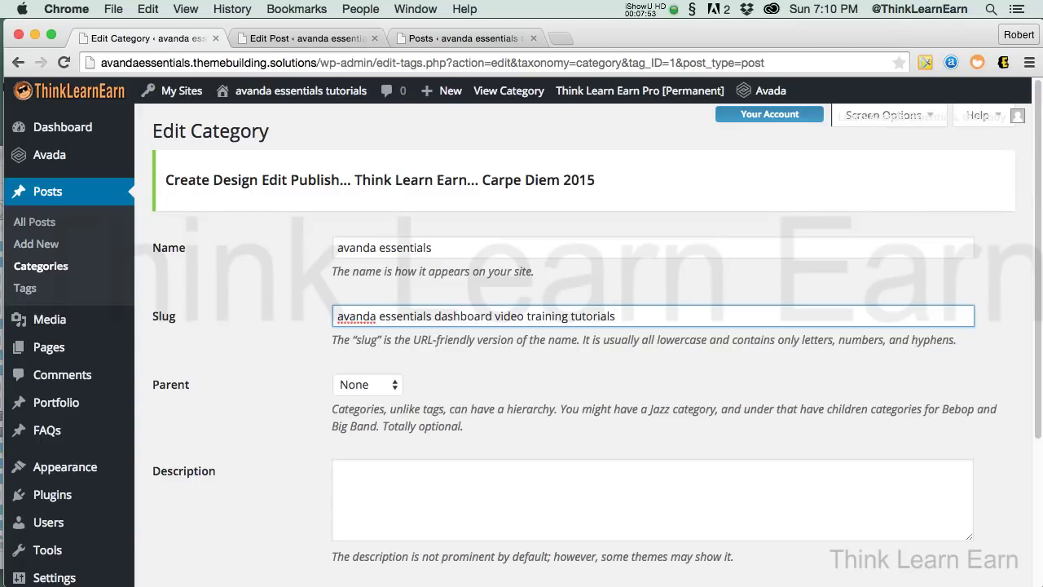
# - Leave the category's description empty and save the category changes
pyautogui.click(456, 503)
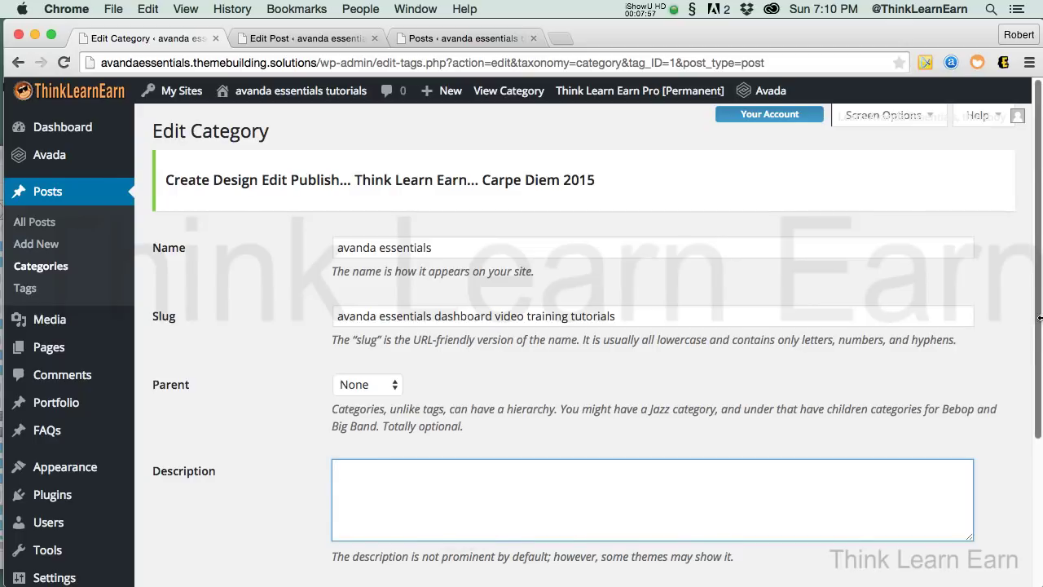
pyautogui.scroll(-4, 1038, 321)
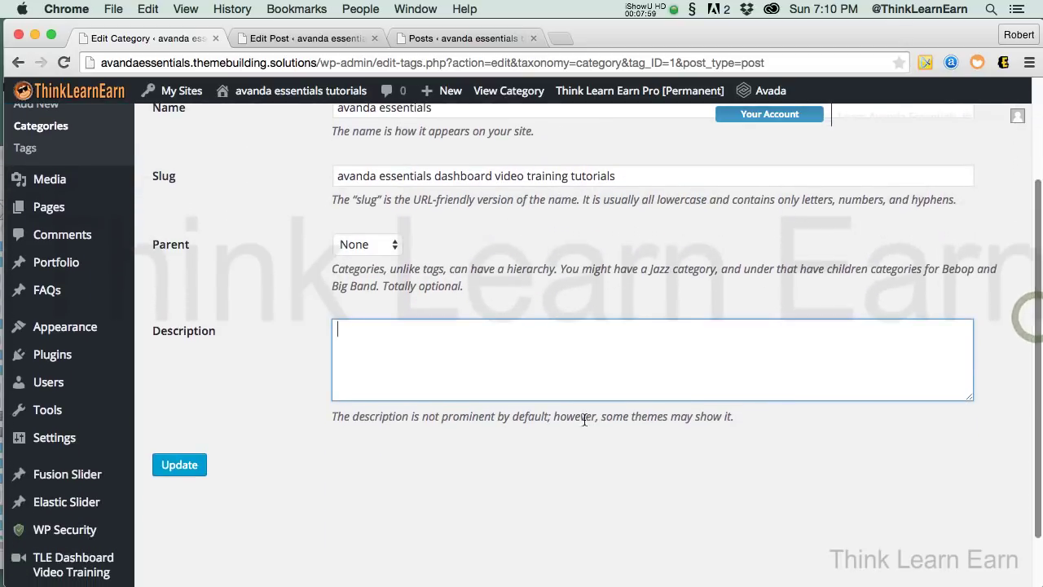
pyautogui.click(200, 467)
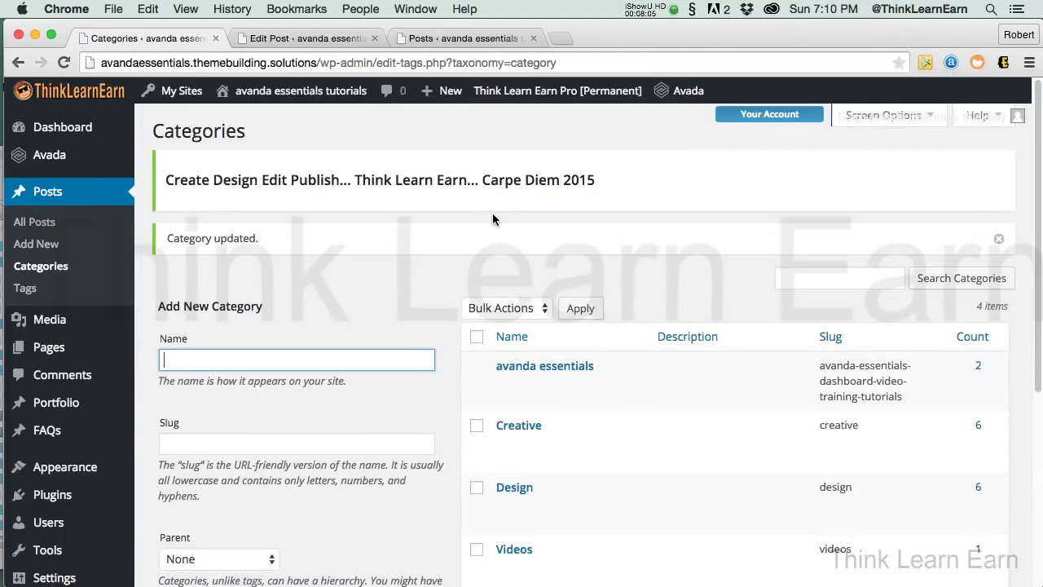
# - Close the spare posts list and view the new post's live page with its featured image and sidebar categories
pyautogui.click(534, 38)
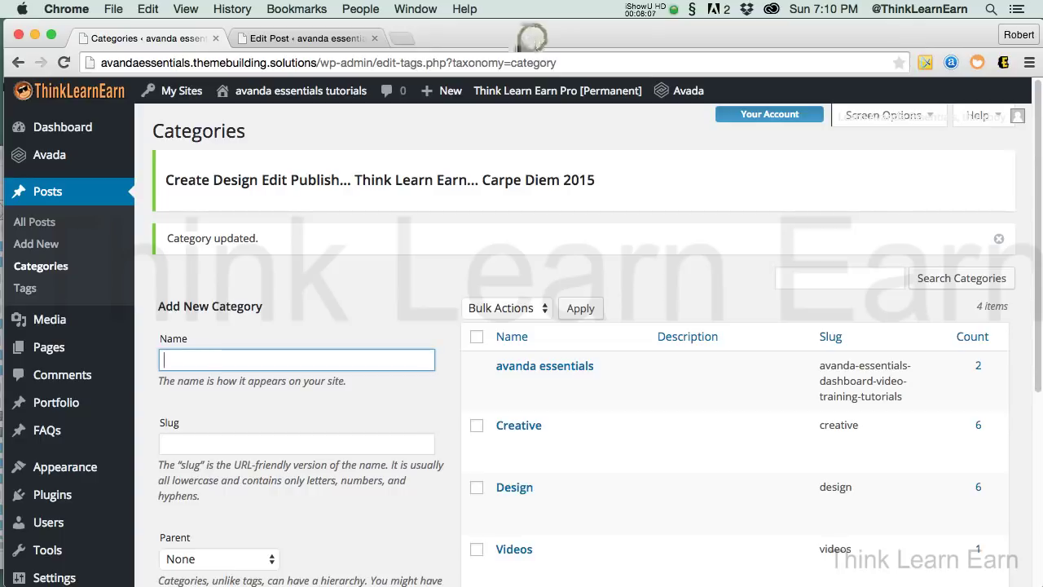
pyautogui.click(302, 39)
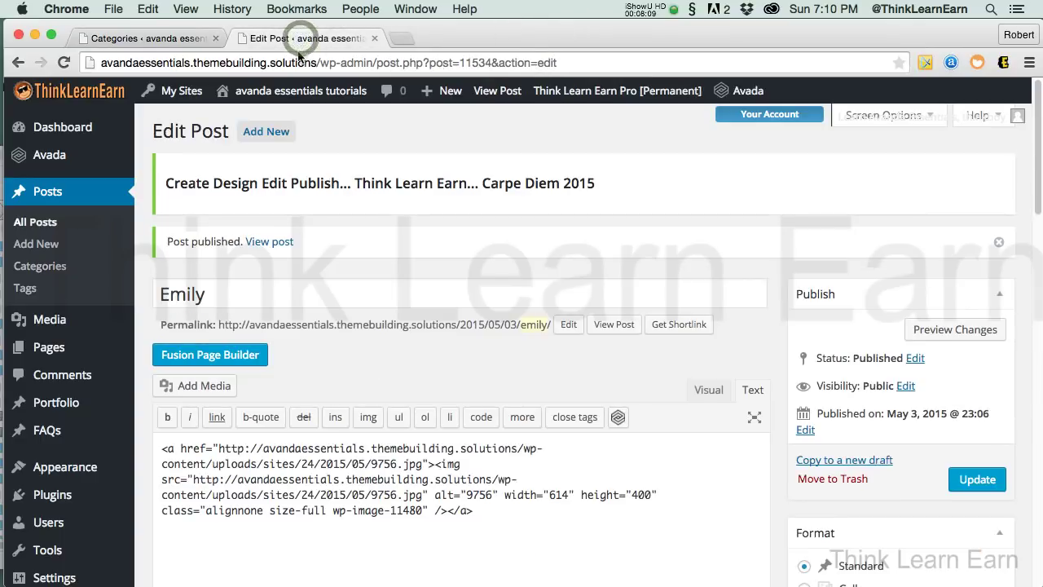
pyautogui.click(607, 326)
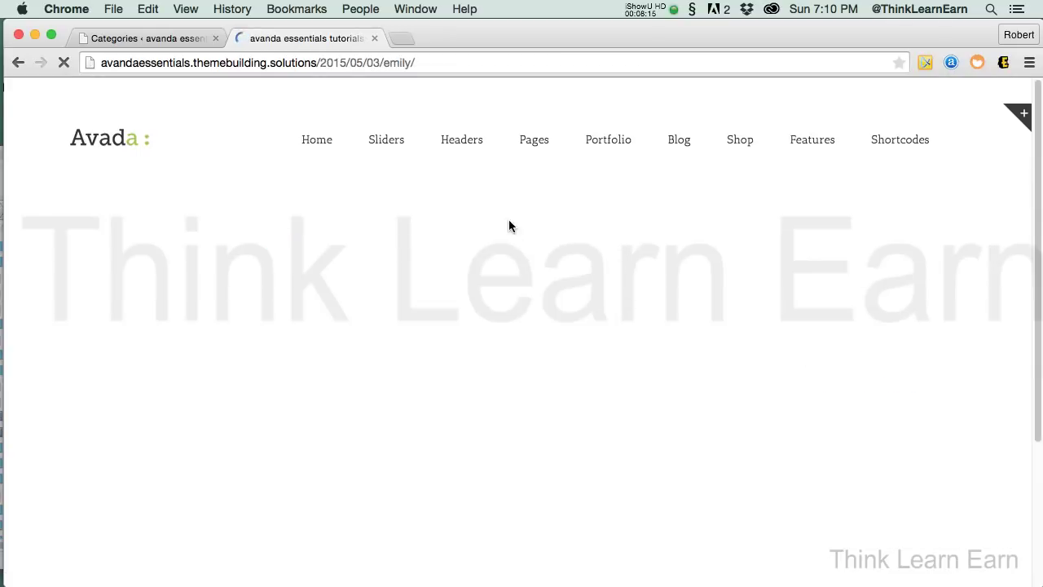
pyautogui.scroll(-8, 1033, 151)
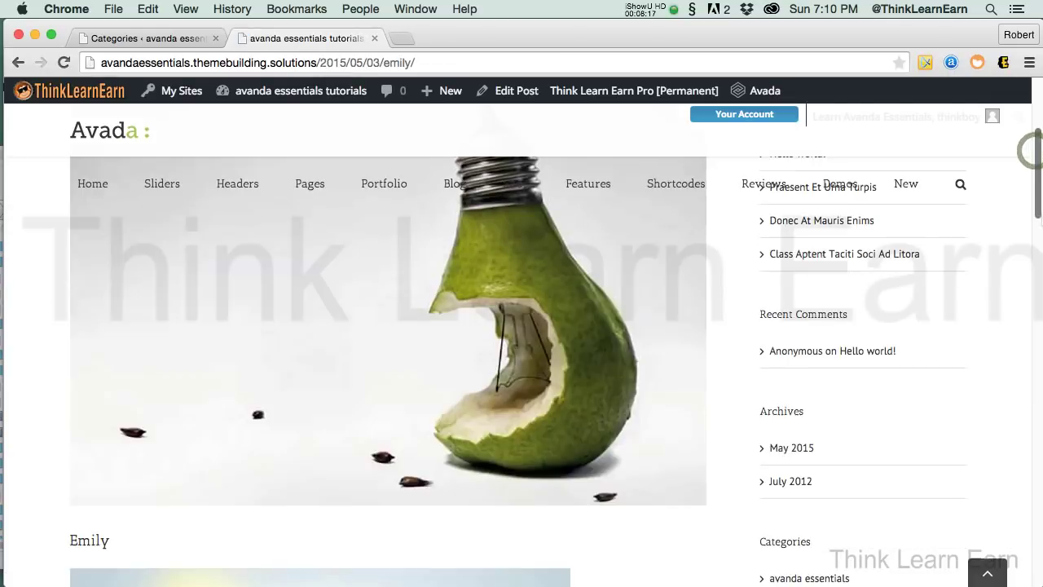
# - Look over the live post's large featured image and sidebar, and open the post for editing
pyautogui.scroll(4, 1034, 151)
pyautogui.scroll(5, 1040, 207)
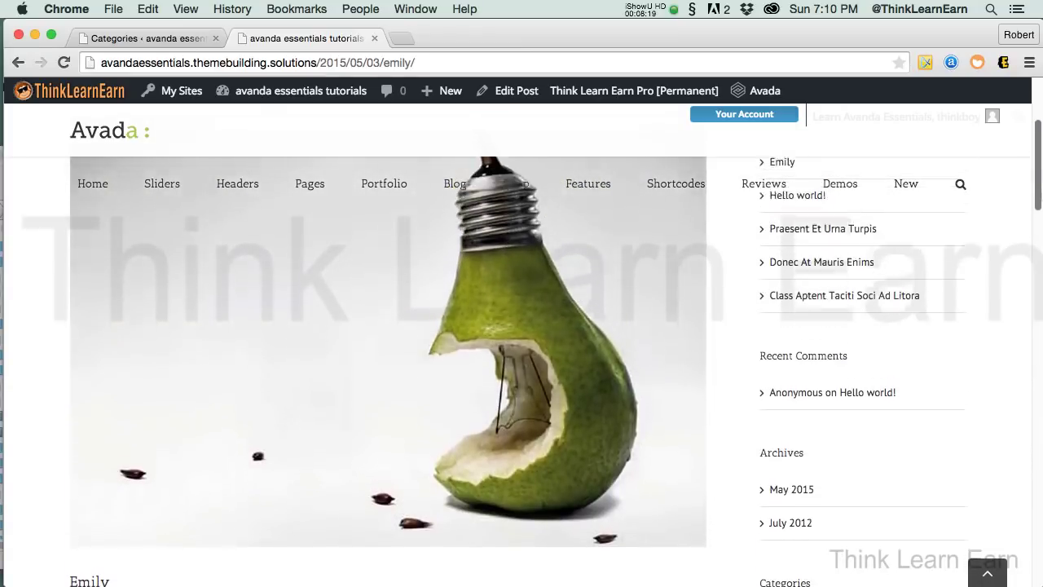
pyautogui.scroll(-9, 1040, 206)
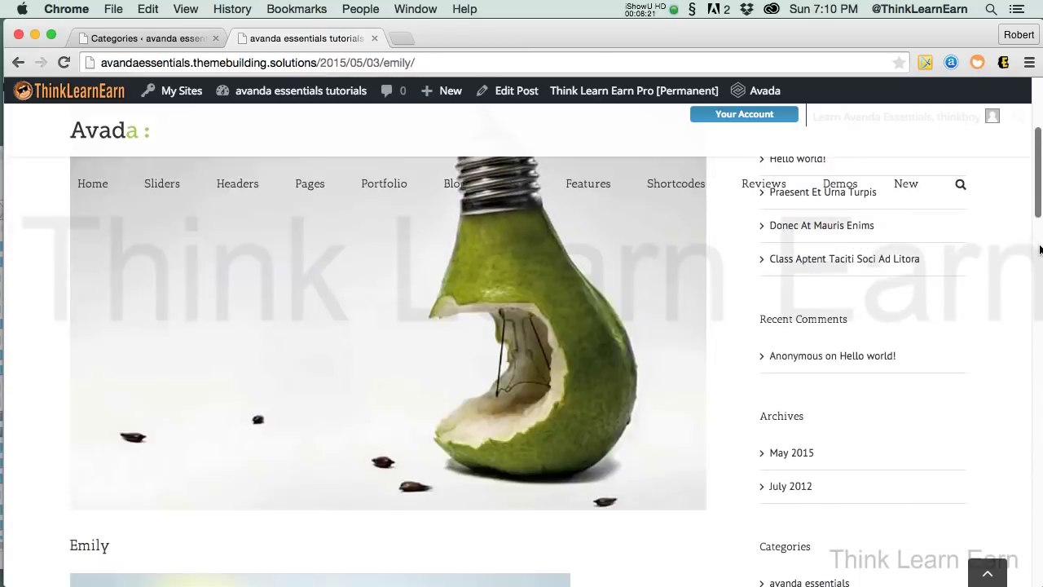
pyautogui.scroll(3, 1039, 236)
pyautogui.moveTo(1038, 237); pyautogui.dragTo(1039, 208)
pyautogui.click(516, 96)
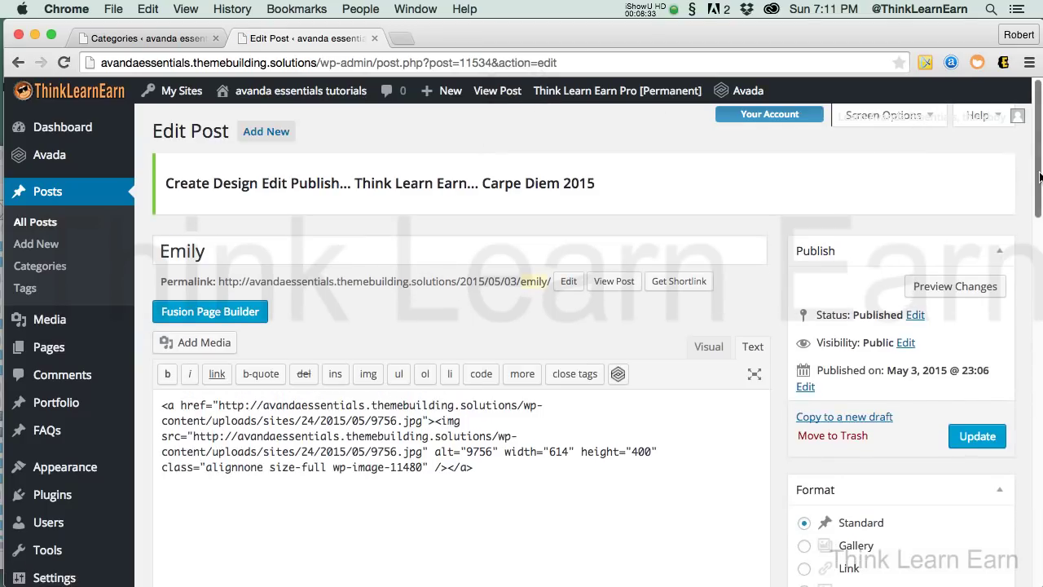
# - Show the post's content in the visual editor instead of as HTML text
pyautogui.moveTo(1036, 179); pyautogui.dragTo(1037, 236)
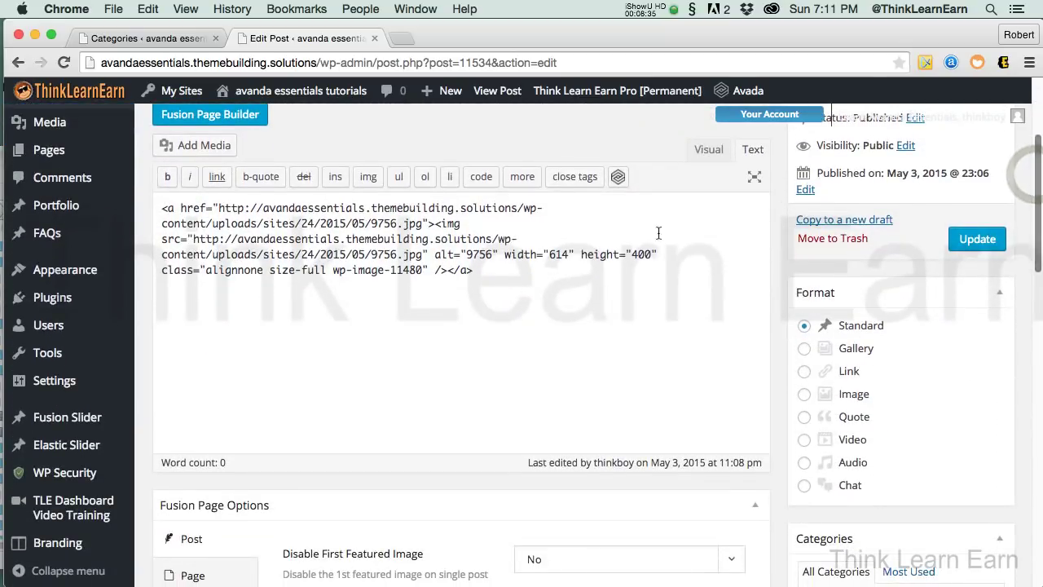
pyautogui.click(514, 253)
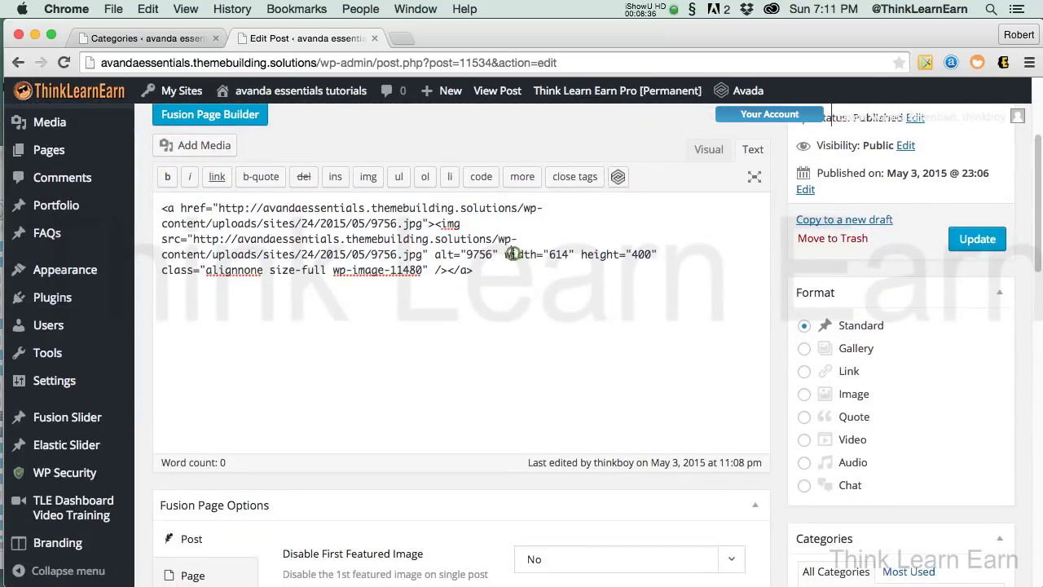
pyautogui.click(709, 150)
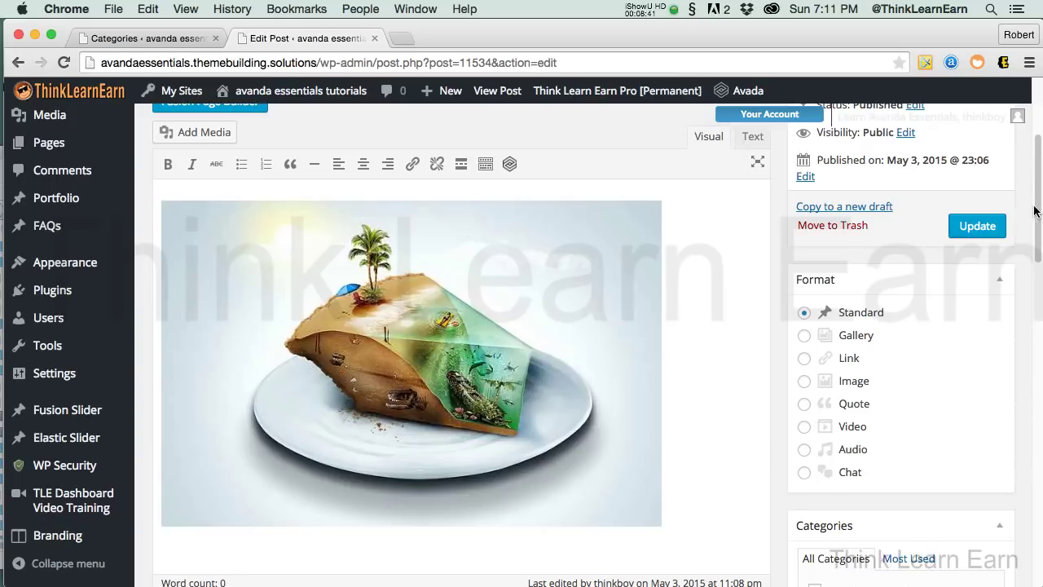
# - Try to set featured image 2 by inserting library image 3873 into the post at full size with no alignment
pyautogui.moveTo(1040, 213); pyautogui.dragTo(1040, 421)
pyautogui.click(873, 374)
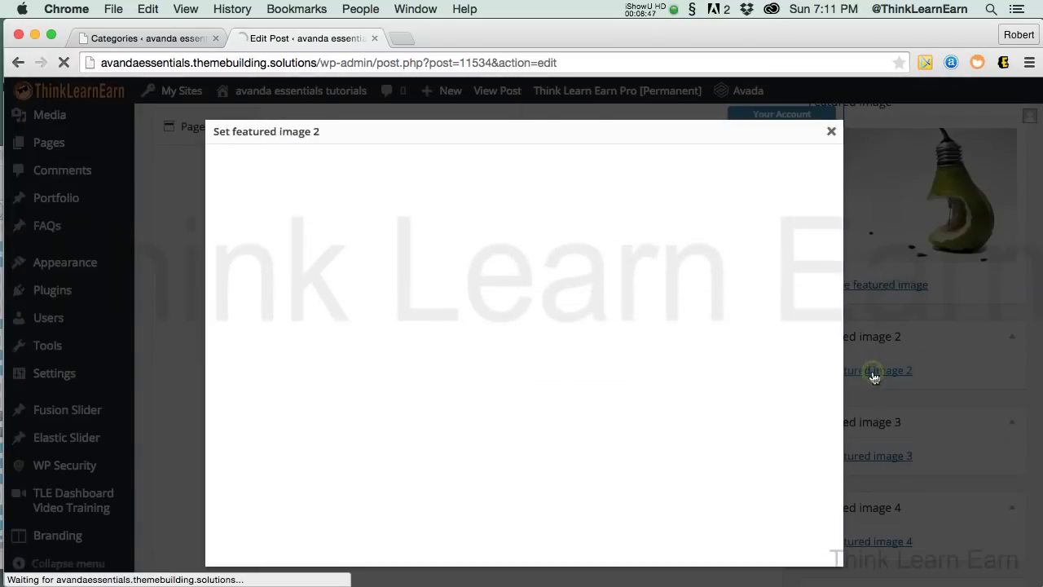
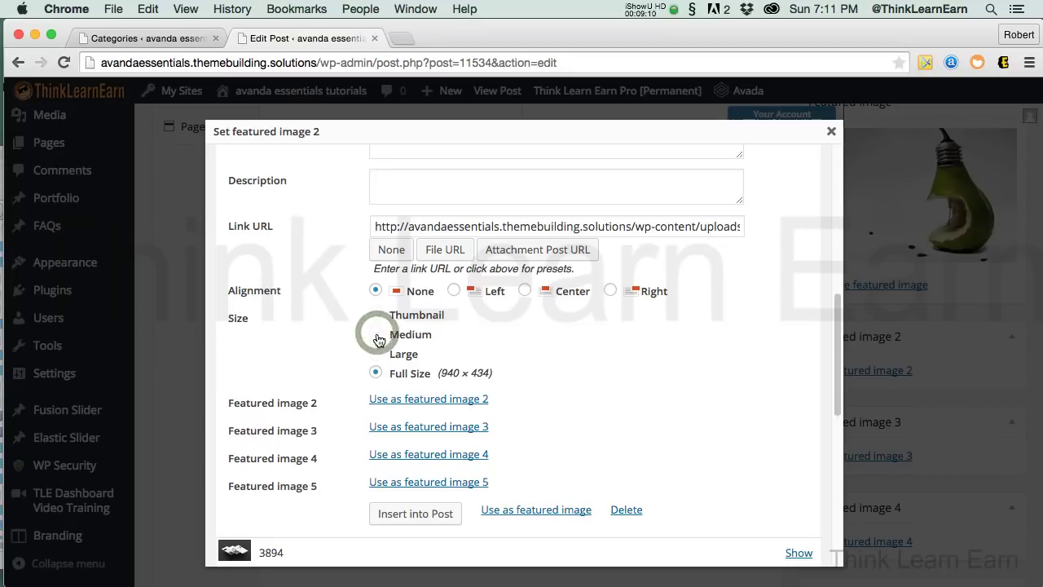
pyautogui.click(377, 292)
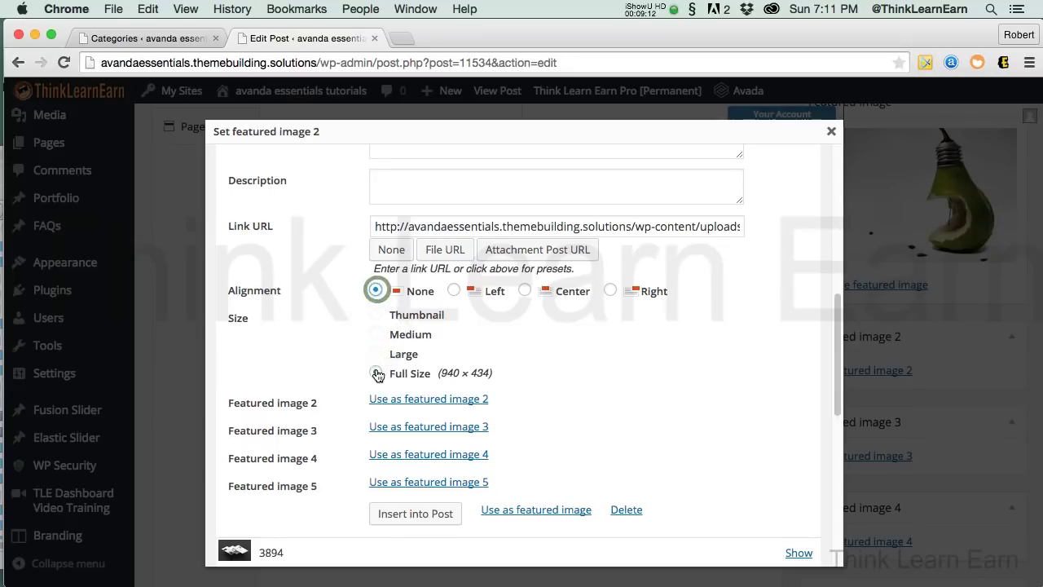
pyautogui.click(405, 373)
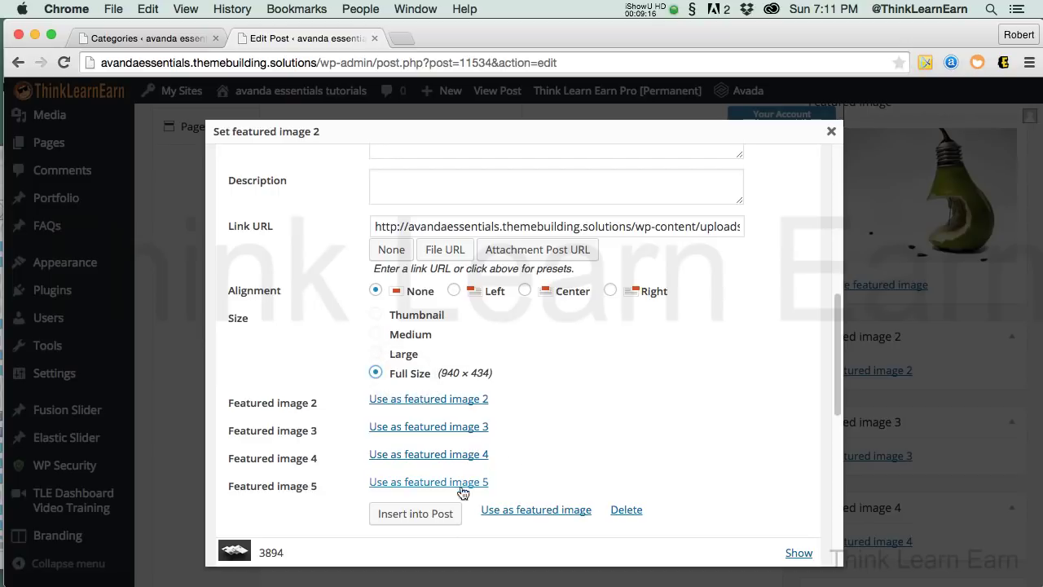
pyautogui.click(428, 515)
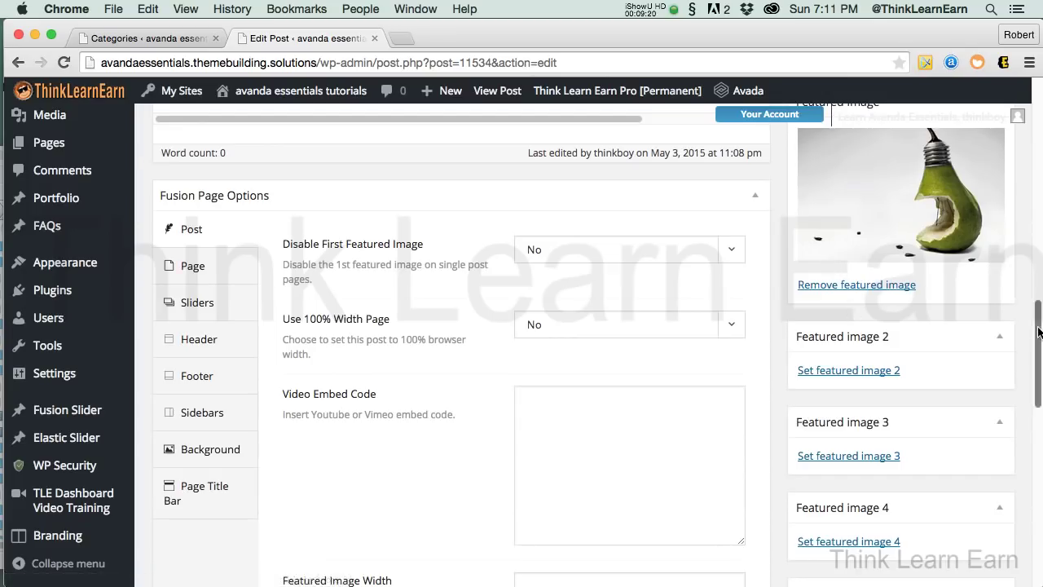
# - Try again to fill featured image 2 by picking the flower image 3873 from the media library and inserting it into the post
pyautogui.scroll(-5, 1039, 332)
pyautogui.scroll(6, 1039, 332)
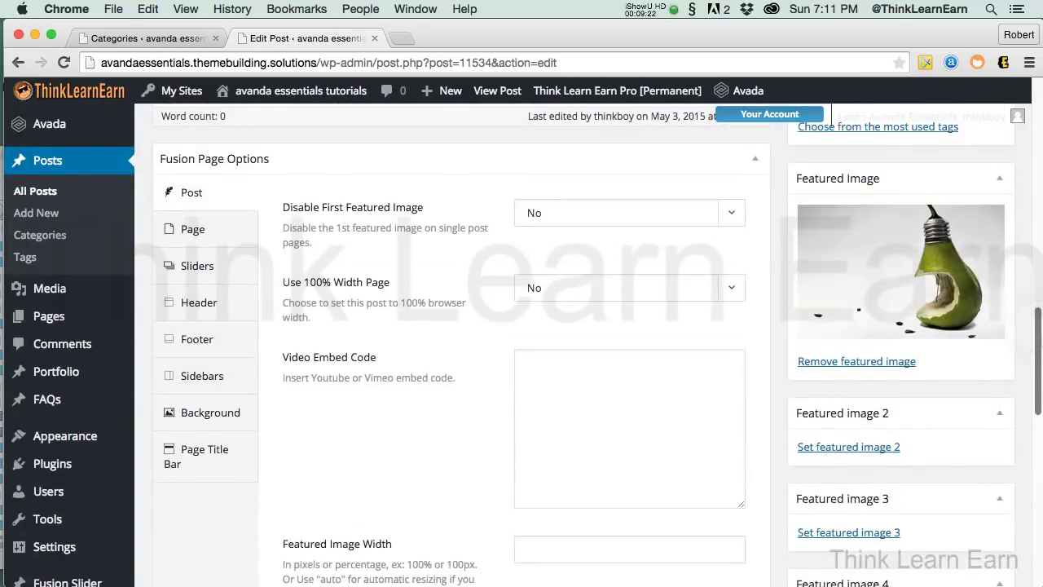
pyautogui.click(878, 445)
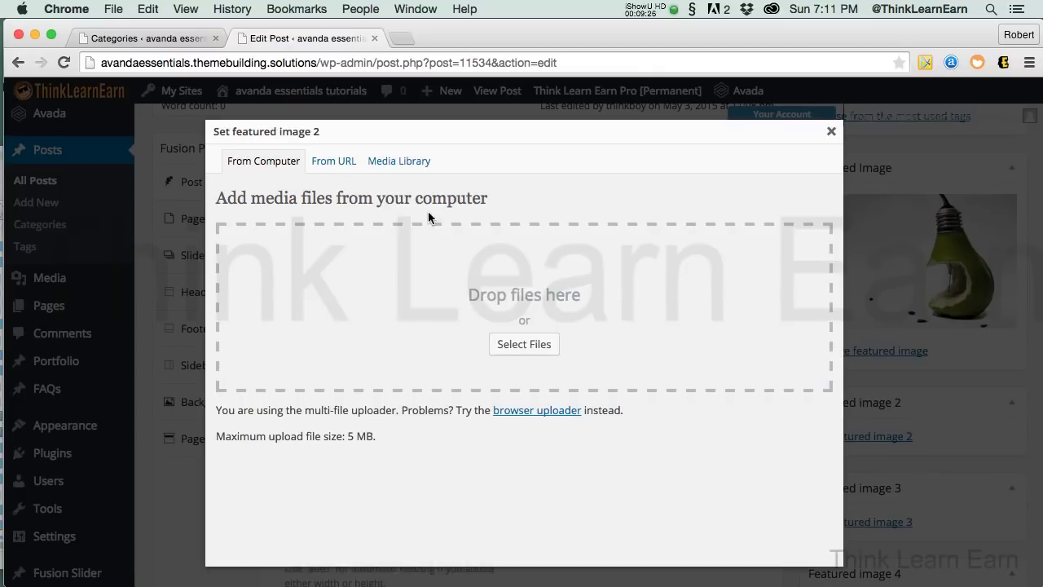
pyautogui.click(422, 166)
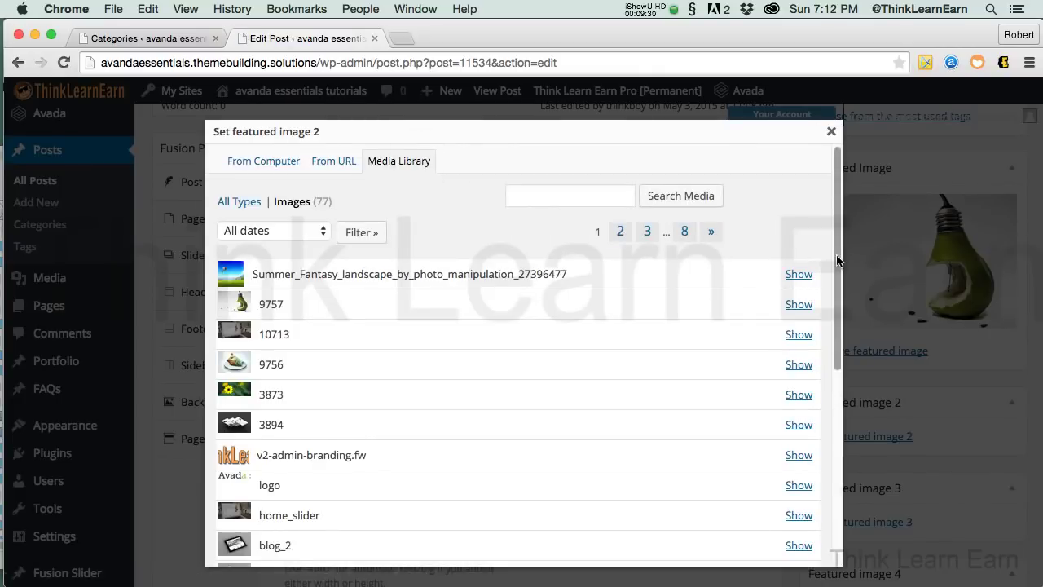
pyautogui.moveTo(839, 265); pyautogui.dragTo(787, 302)
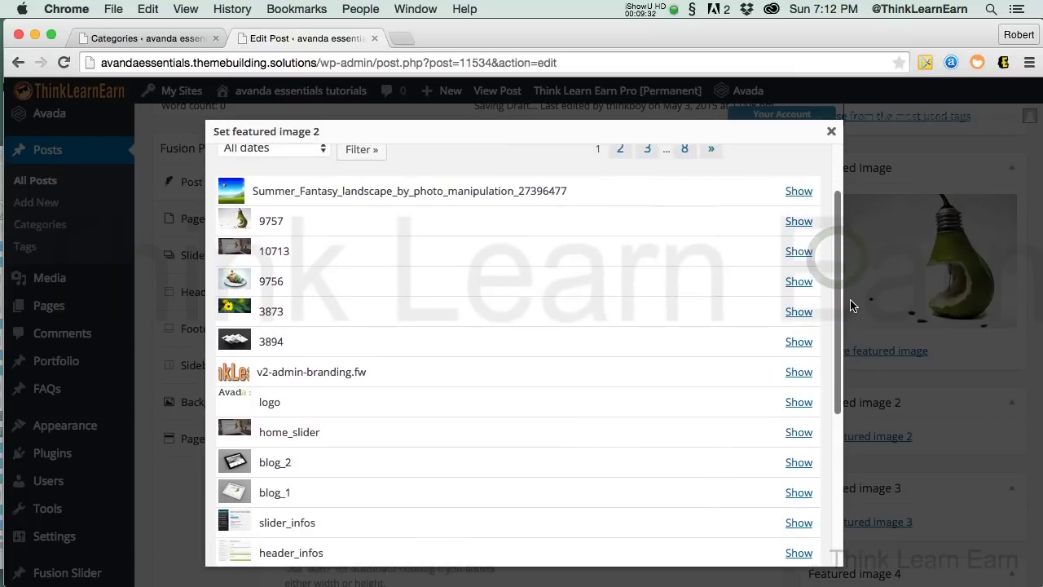
pyautogui.click(799, 312)
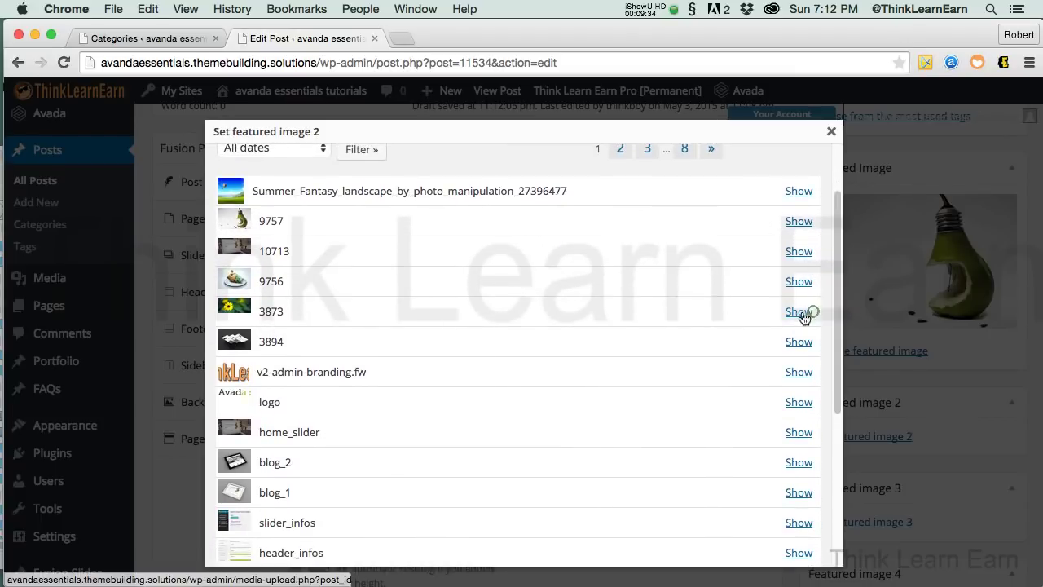
pyautogui.moveTo(840, 292); pyautogui.dragTo(838, 387)
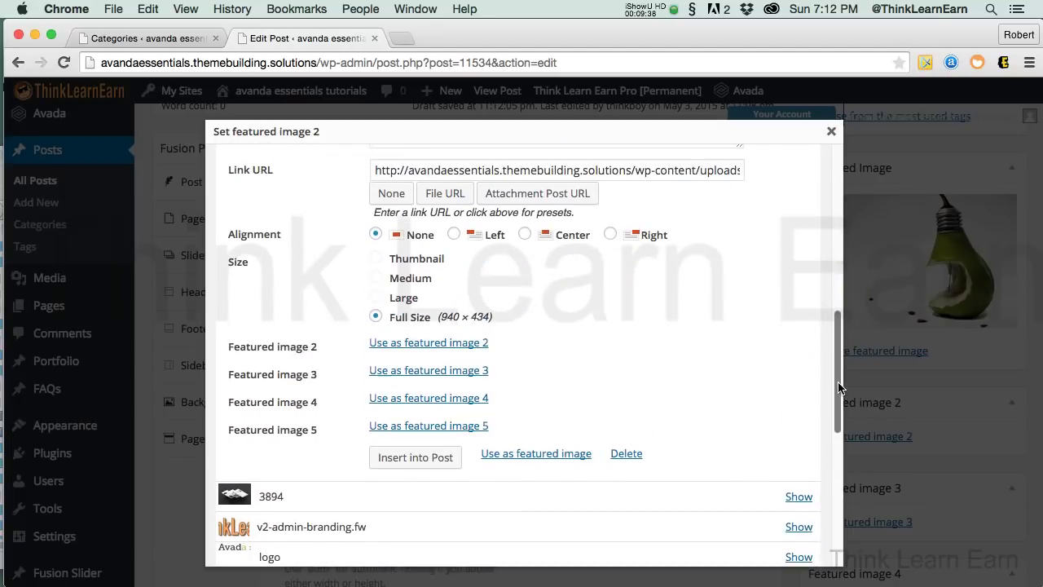
pyautogui.click(407, 459)
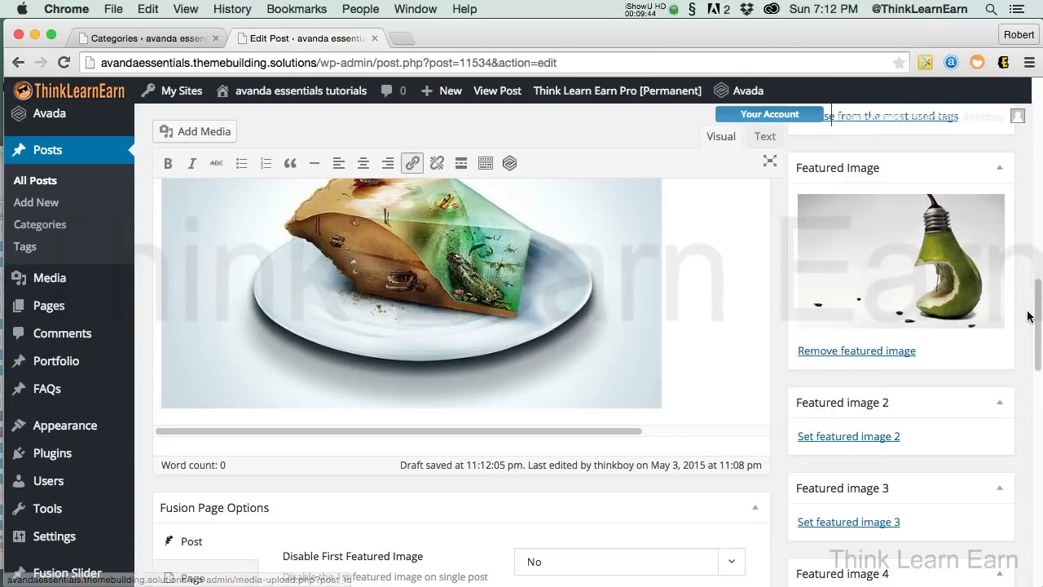
# - Assign the yellow flower image 3873 from the media library as the post's featured image 2 and close the image dialog
pyautogui.scroll(-5, 1004, 318)
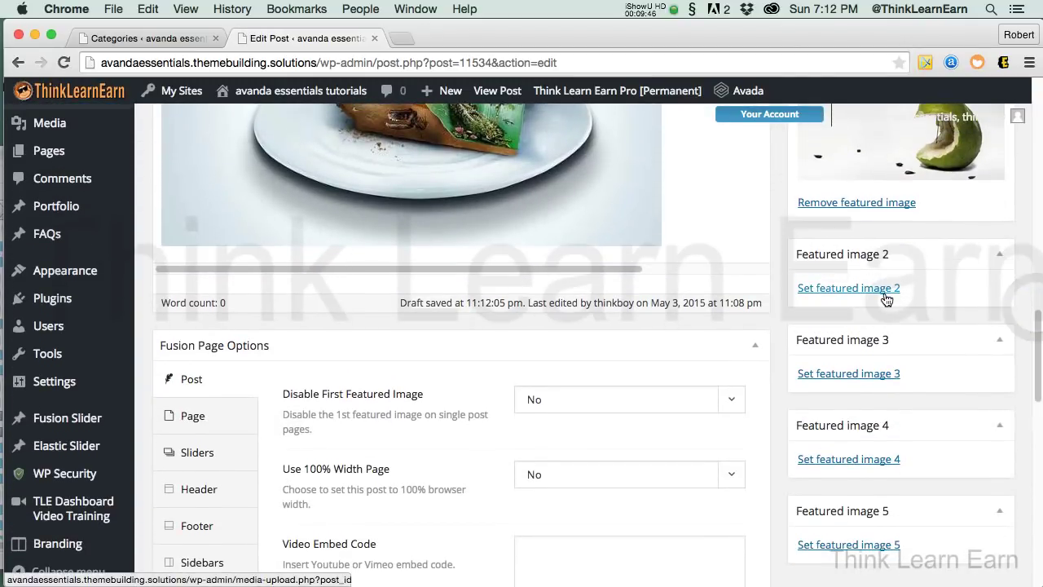
pyautogui.click(883, 292)
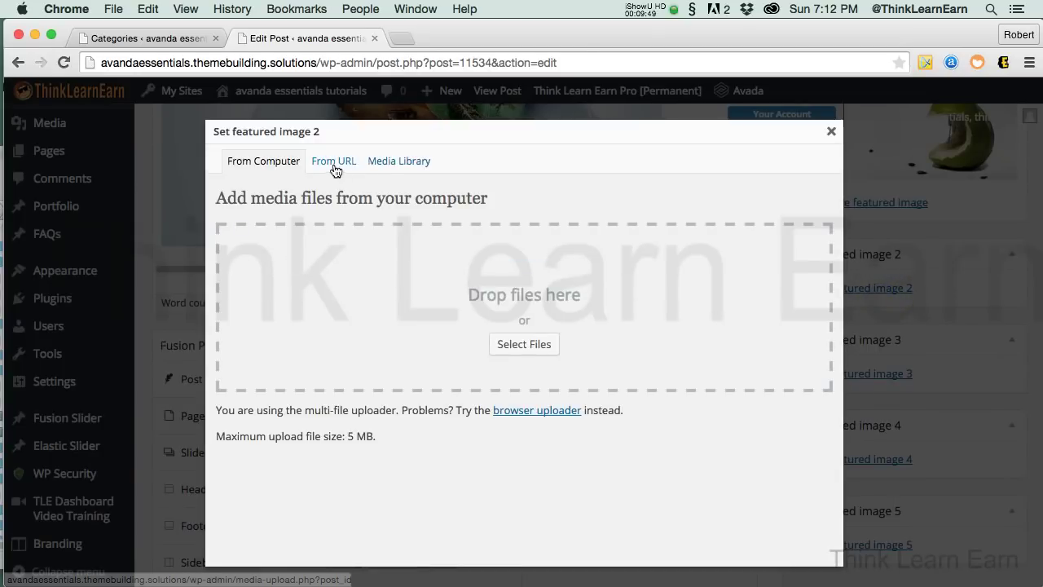
pyautogui.click(386, 164)
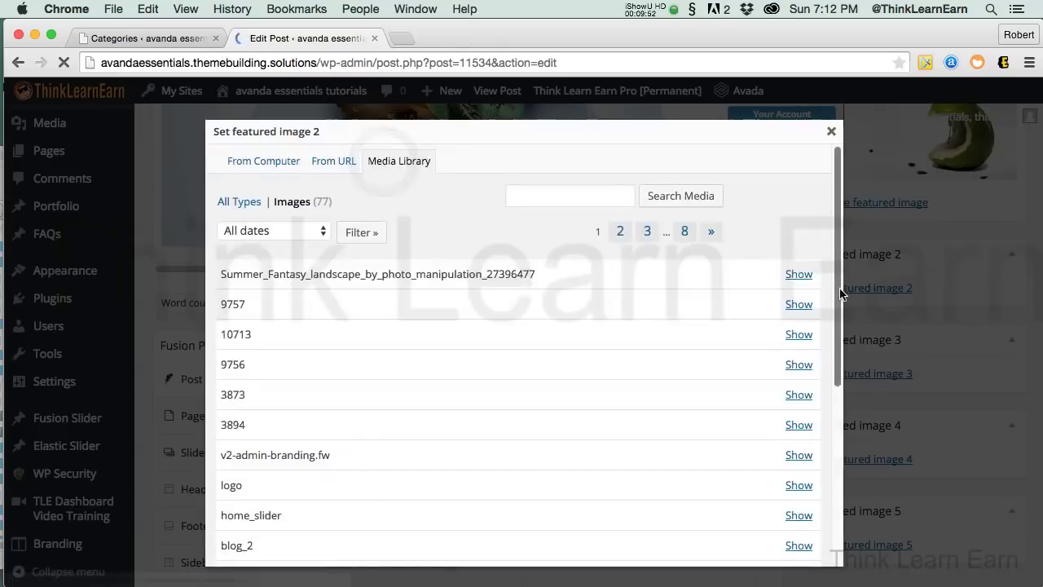
pyautogui.moveTo(838, 291); pyautogui.dragTo(850, 398)
pyautogui.click(799, 309)
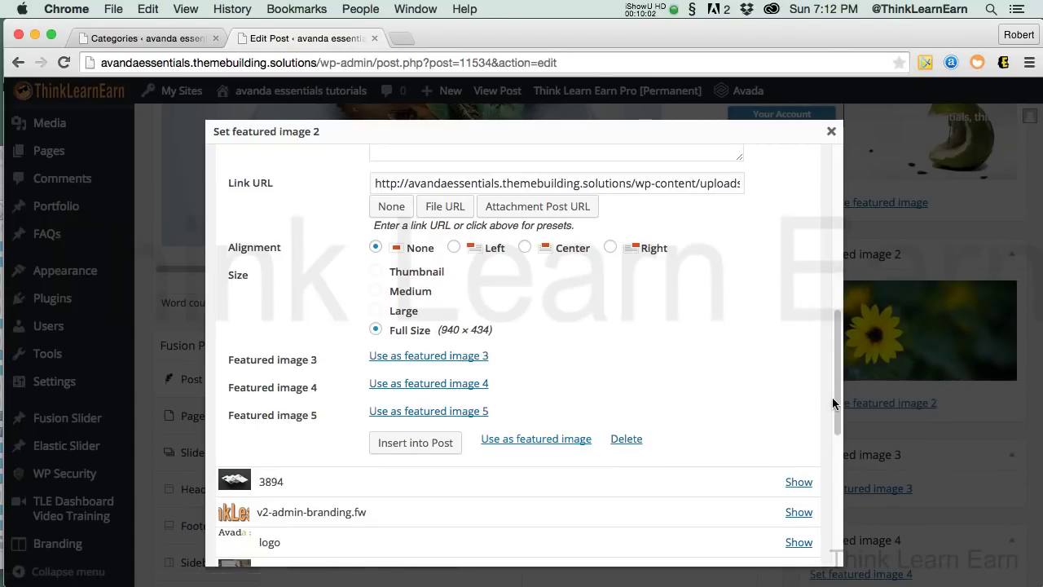
pyautogui.moveTo(833, 397); pyautogui.dragTo(840, 245)
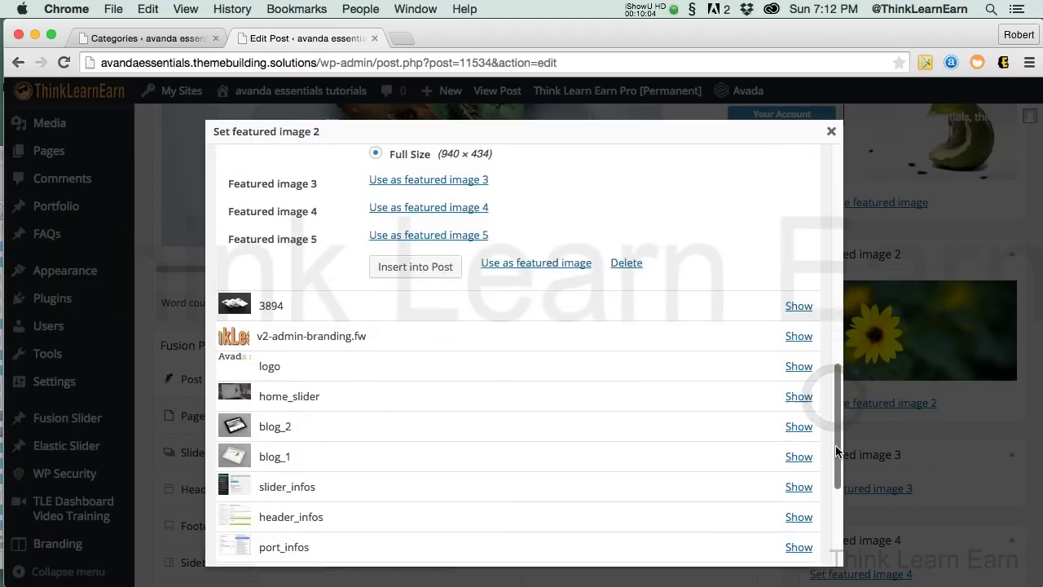
pyautogui.click(832, 132)
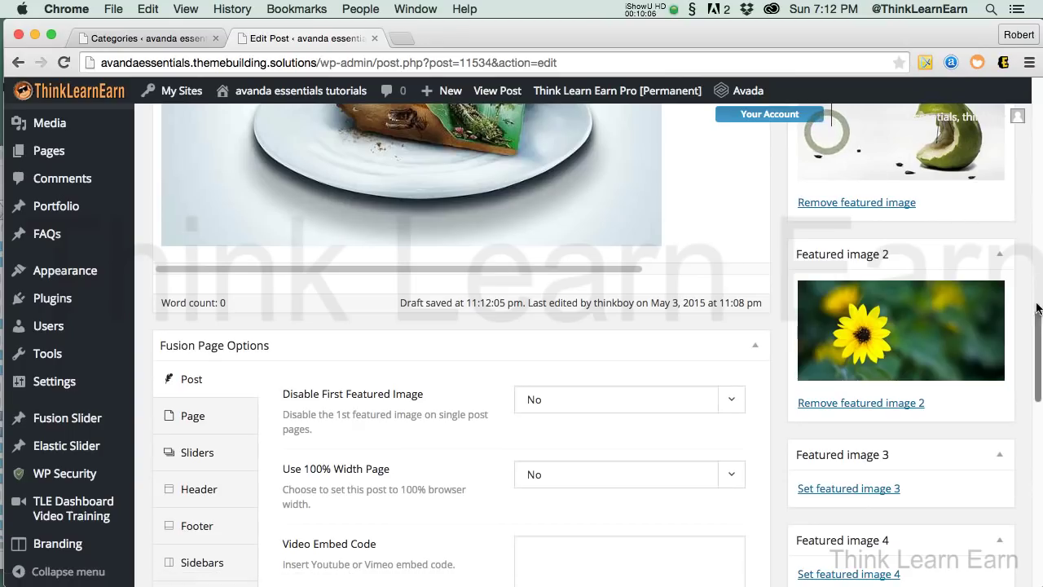
# - Delete both copies of the yellow flower image from the post's content
pyautogui.moveTo(1035, 328); pyautogui.dragTo(1035, 161)
pyautogui.scroll(2, 717, 255)
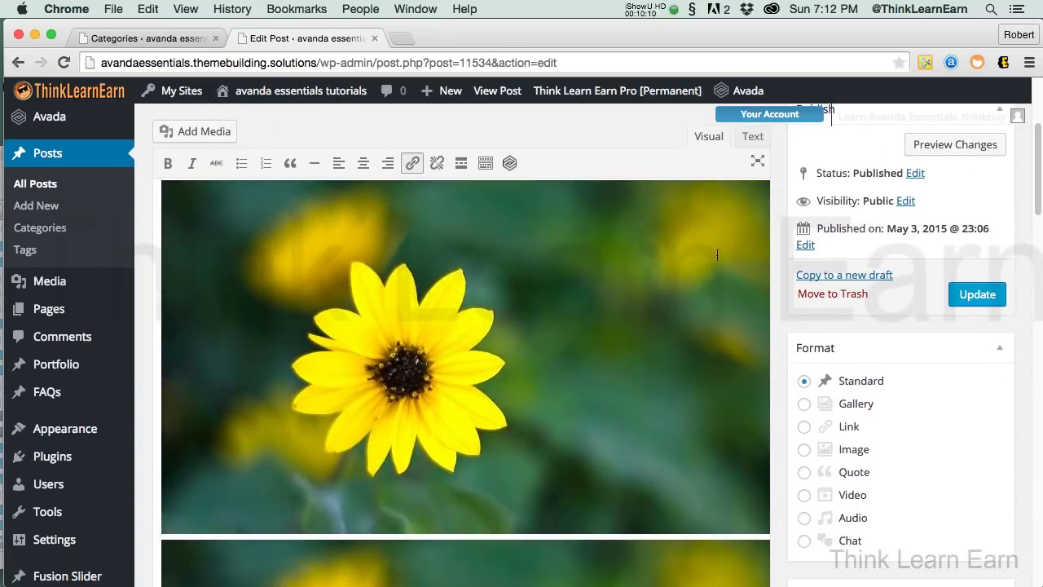
pyautogui.click(595, 301)
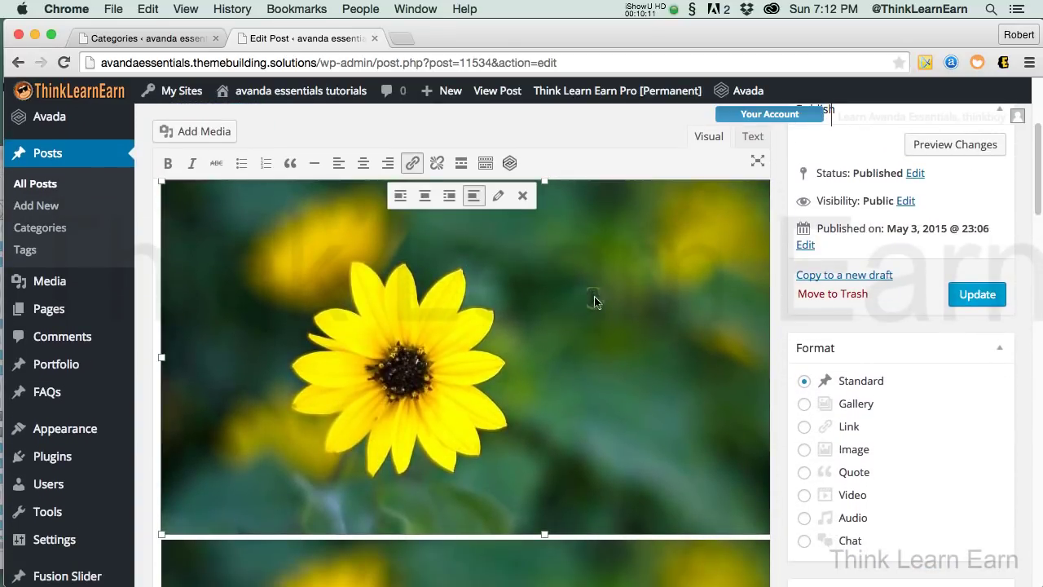
pyautogui.click(525, 197)
pyautogui.click(662, 238)
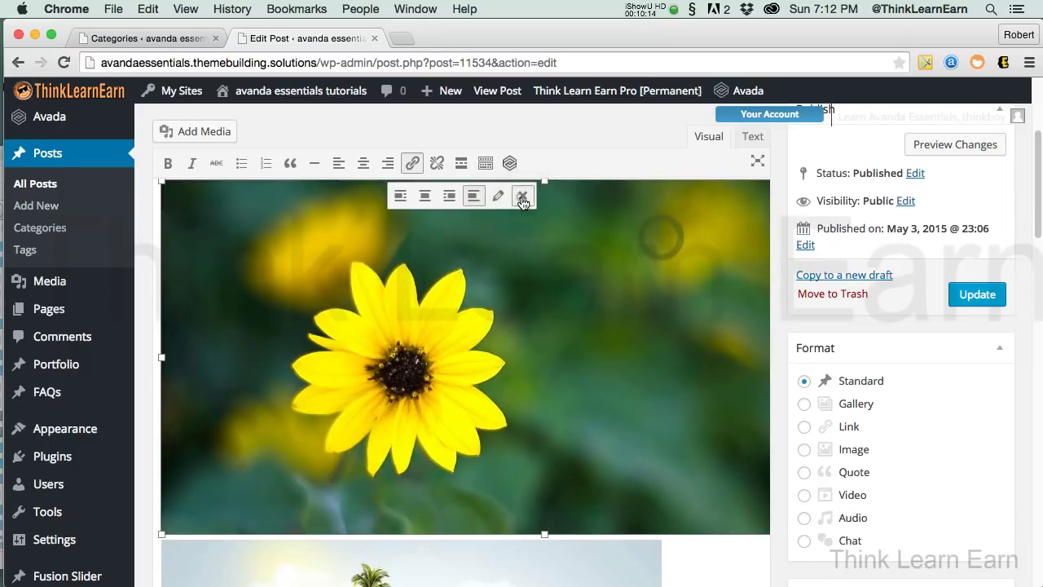
pyautogui.click(522, 197)
# - Update the post and open a preview of its changes
pyautogui.click(999, 211)
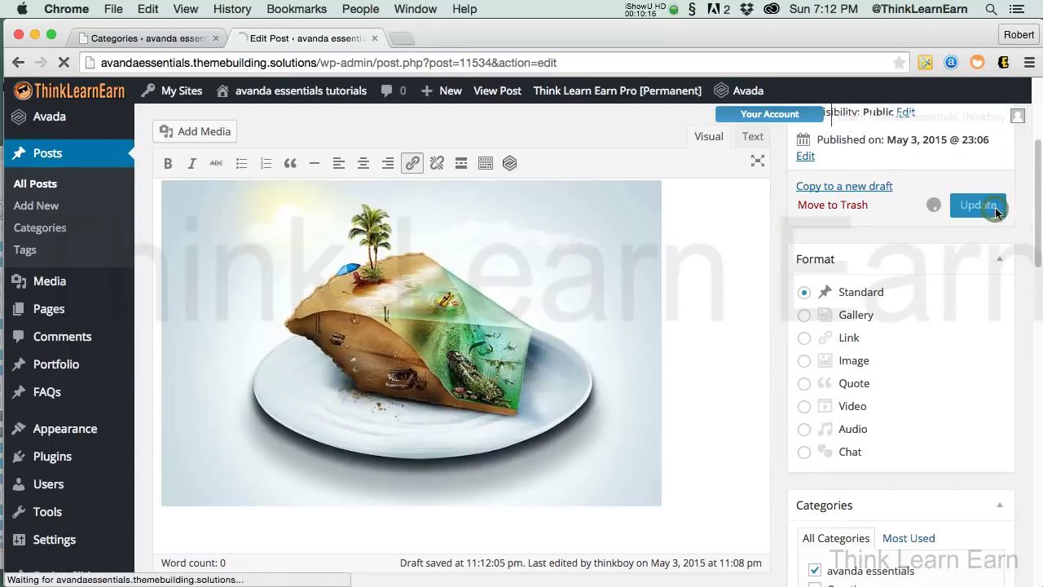
pyautogui.moveTo(1040, 219); pyautogui.dragTo(1038, 142)
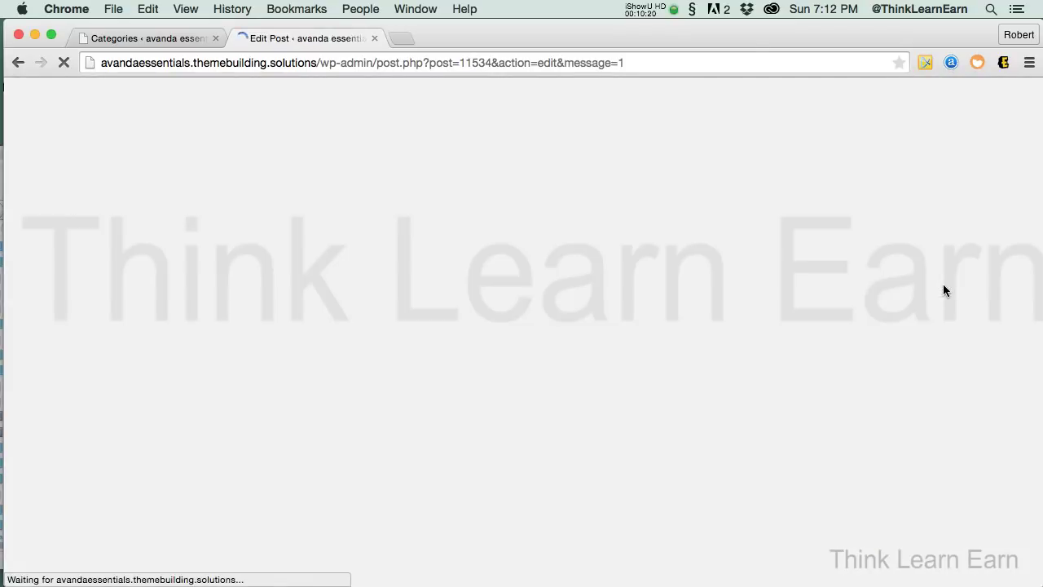
pyautogui.click(937, 338)
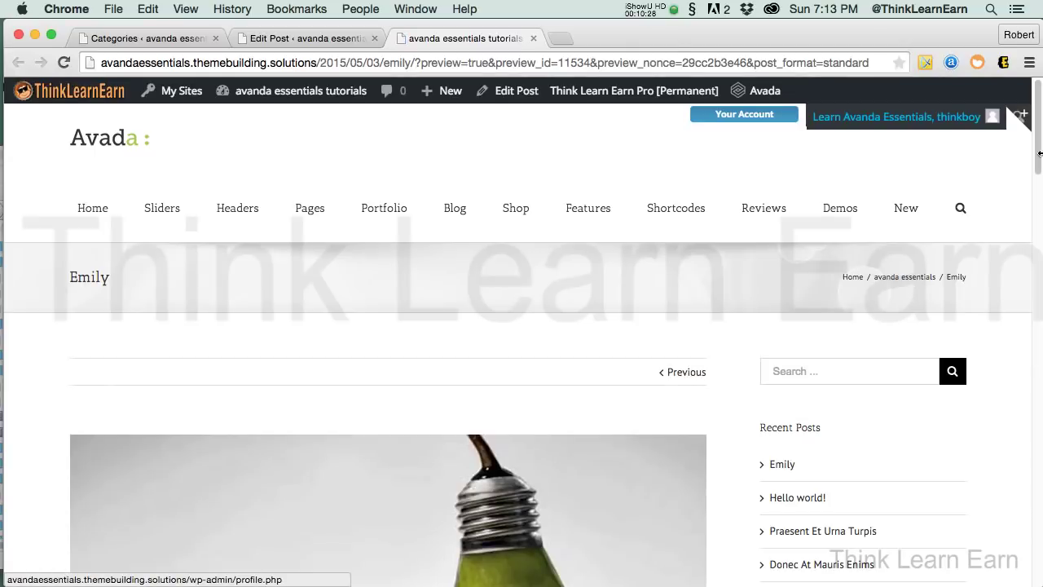
# - Examine the previewed post from the featured image area down to the comment form
pyautogui.scroll(-10, 1038, 153)
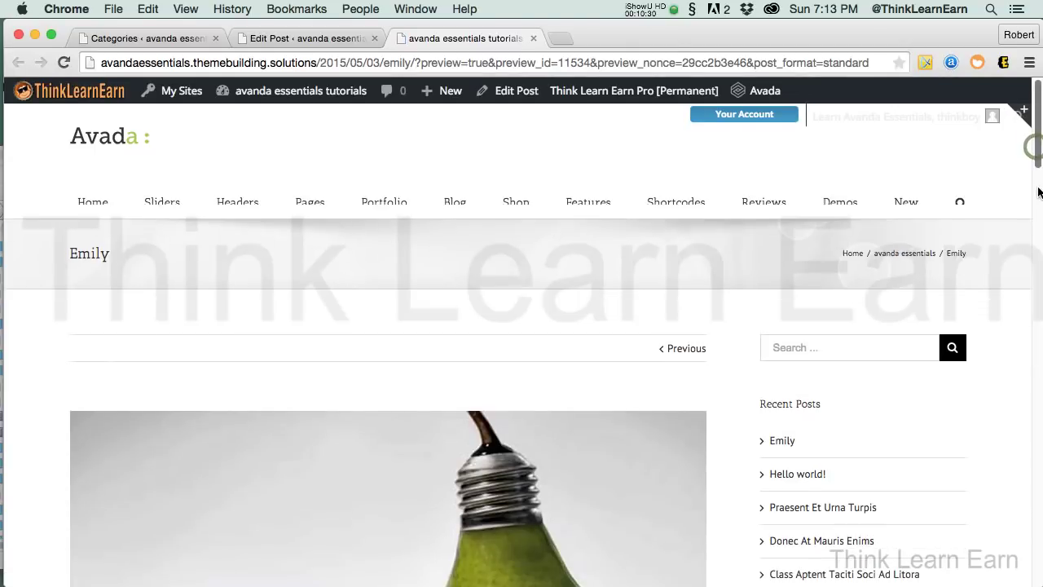
pyautogui.scroll(-5, 521, 367)
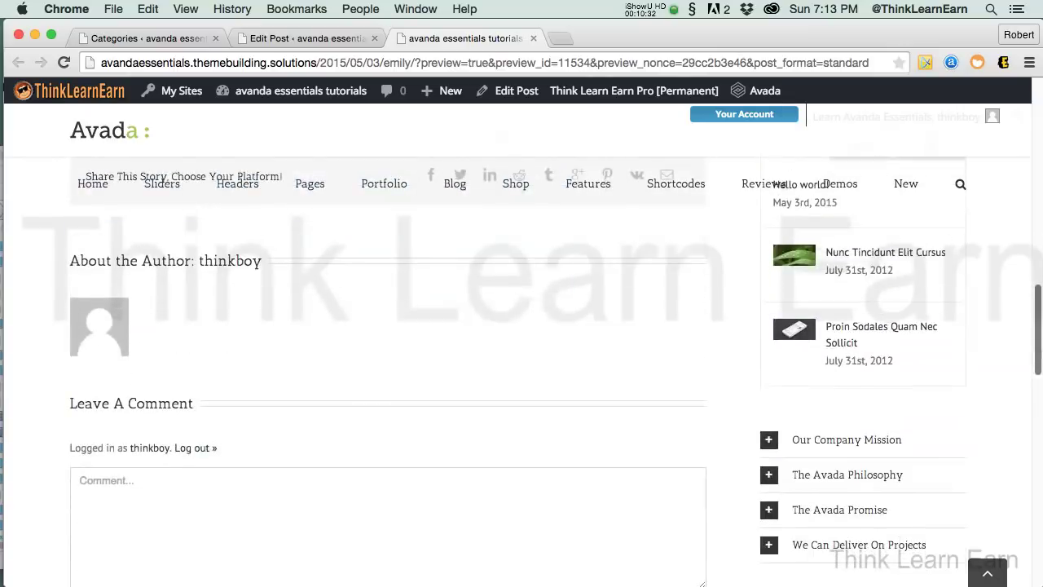
pyautogui.scroll(3, 521, 367)
pyautogui.scroll(10, 1039, 168)
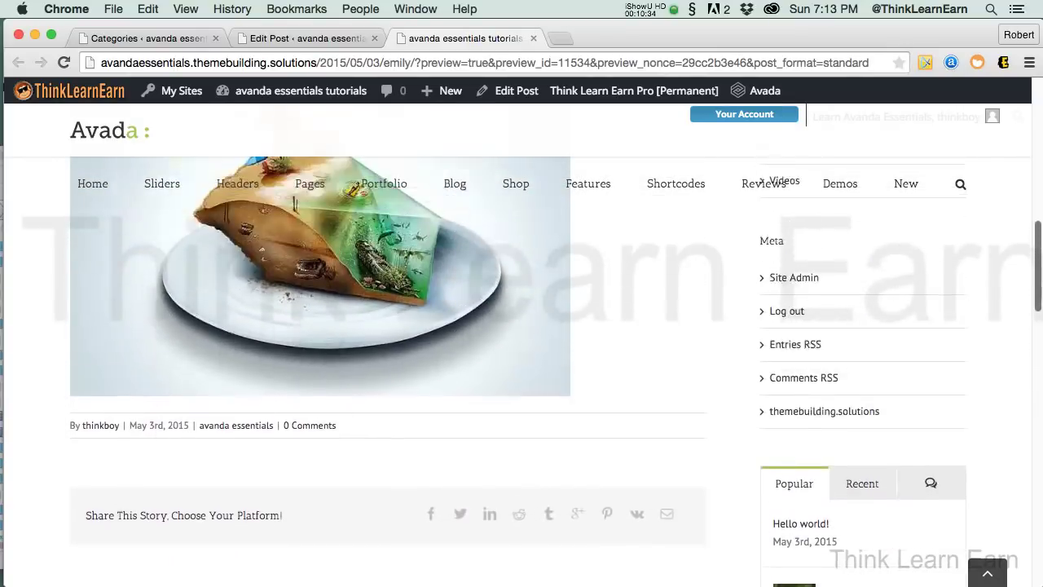
pyautogui.scroll(3, 1039, 169)
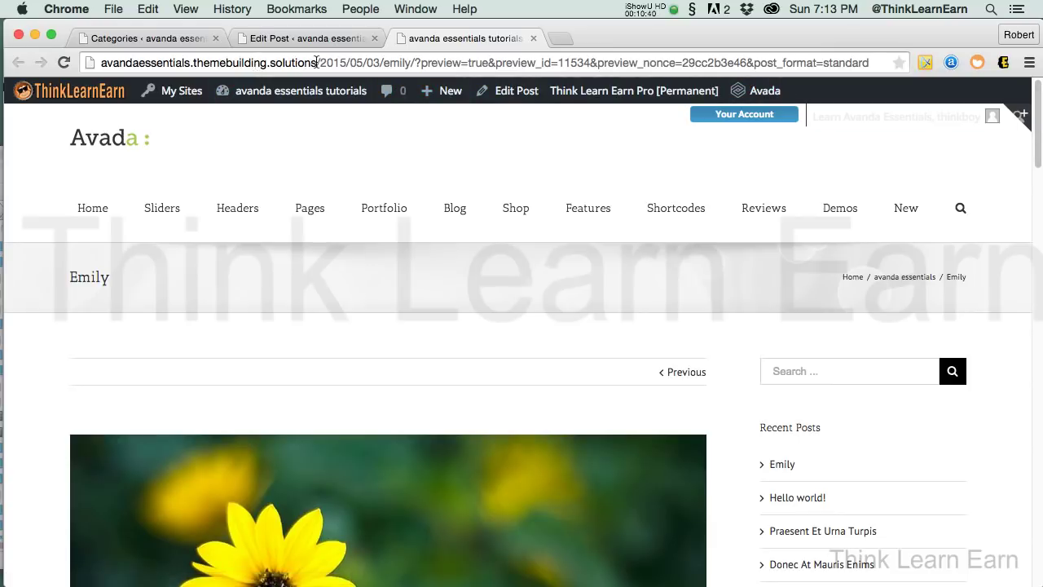
# - Load the site's home page from its base address and open the Large Alternate blog layout
pyautogui.moveTo(316, 62); pyautogui.dragTo(844, 65)
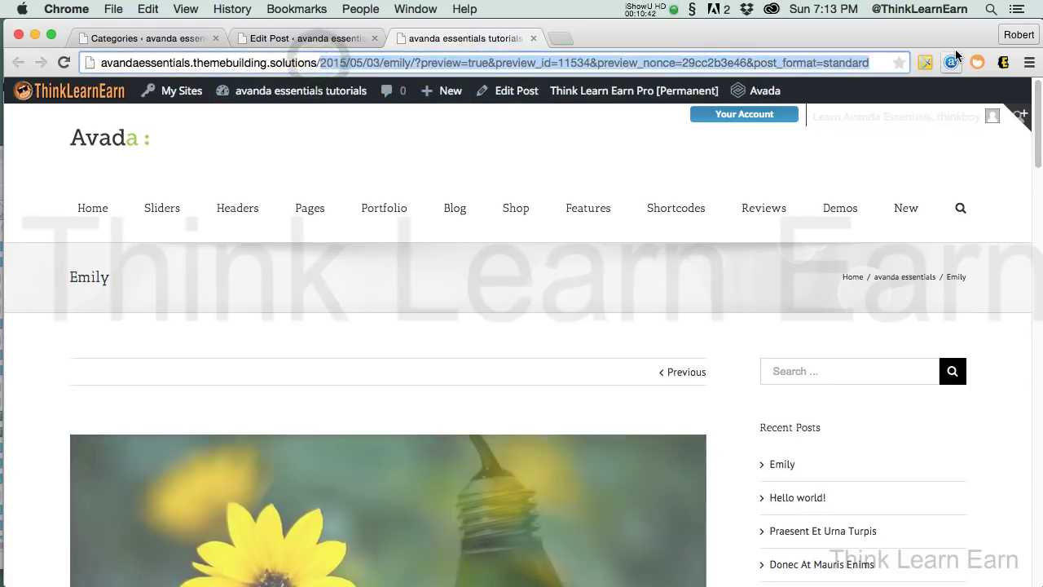
pyautogui.press('BackSpace')
pyautogui.press('Return')
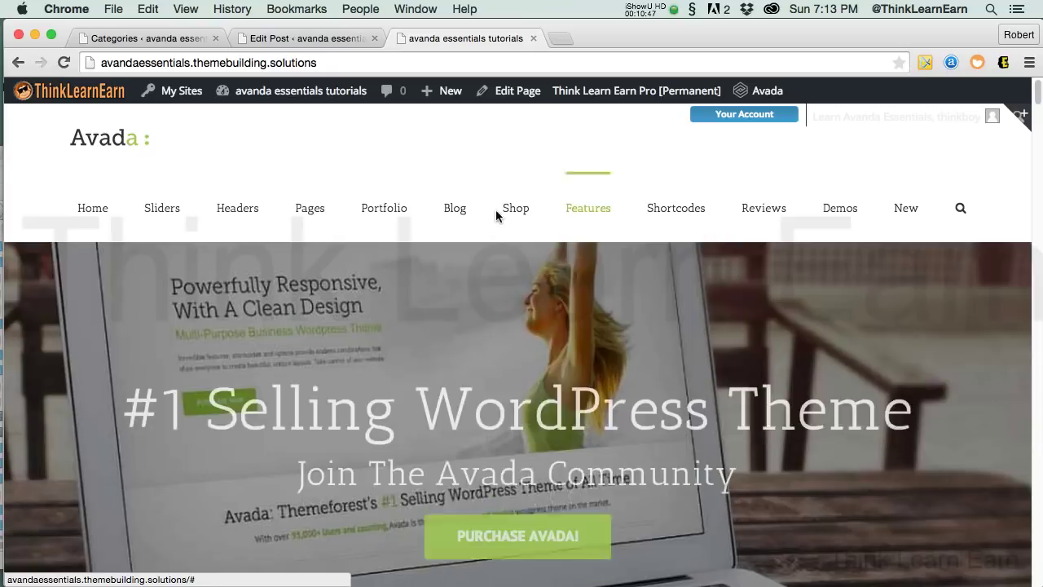
pyautogui.moveTo(462, 218)
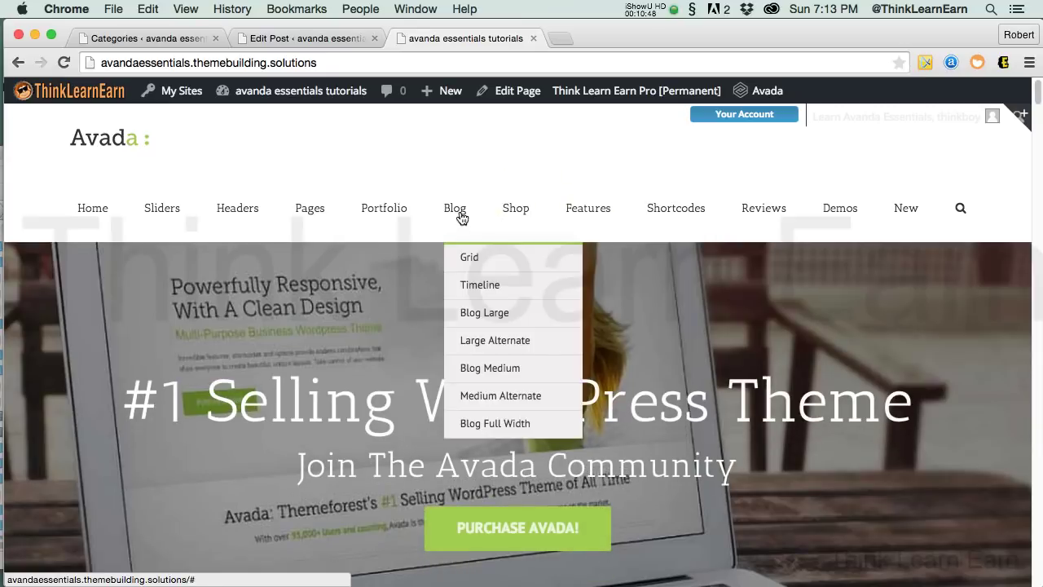
pyautogui.click(488, 342)
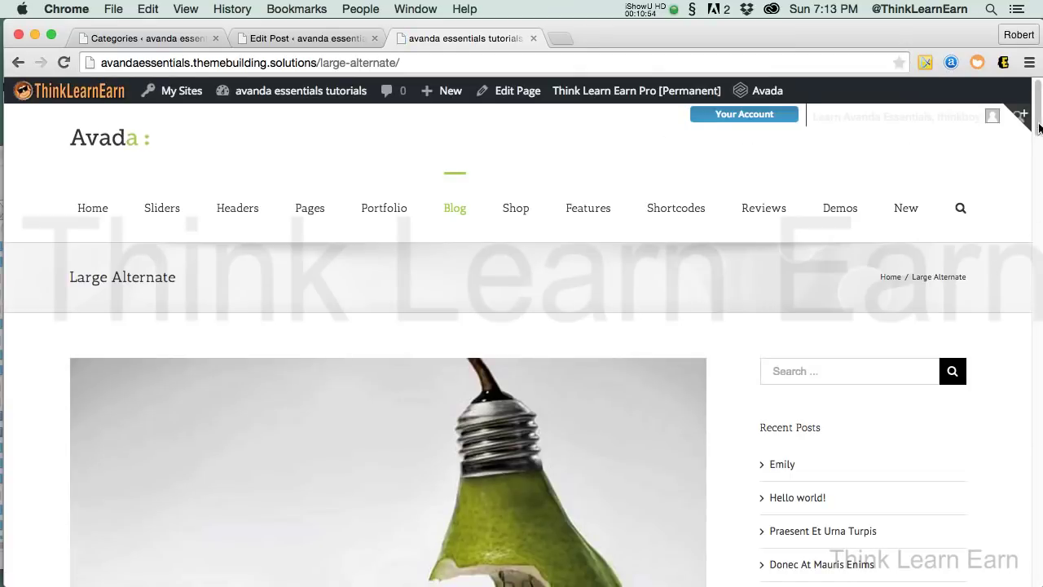
# - Open the "Hello world!" post from the blog listing and bring it up for editing
pyautogui.moveTo(1038, 124); pyautogui.dragTo(1037, 182)
pyautogui.scroll(-2, 519, 372)
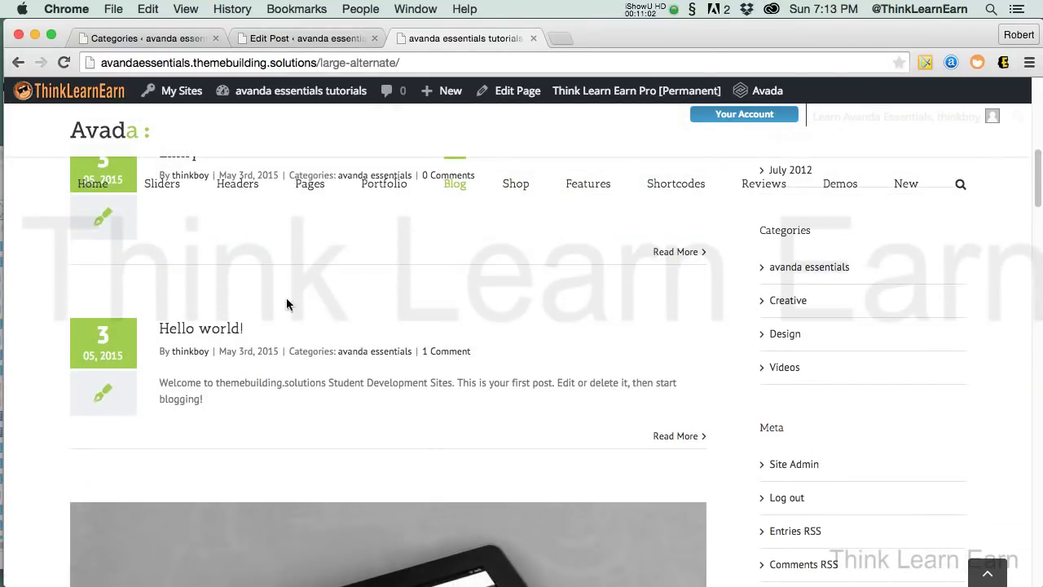
pyautogui.click(219, 331)
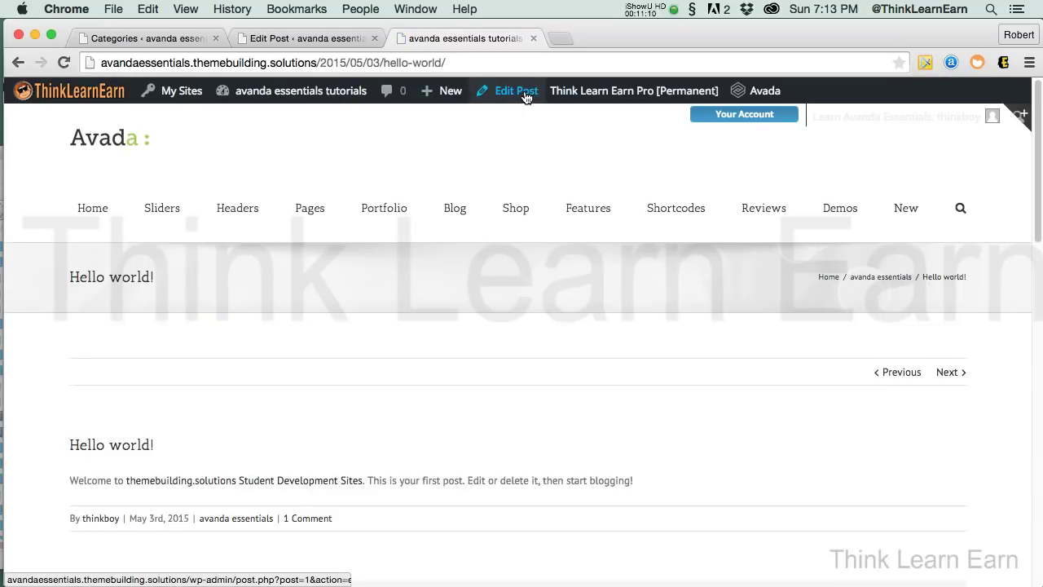
pyautogui.click(526, 95)
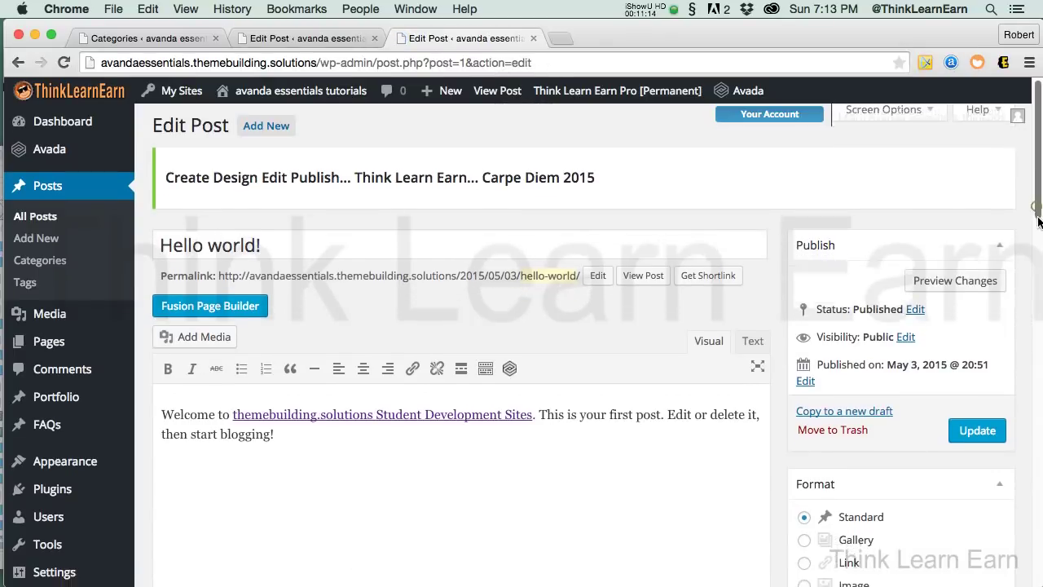
# - Set the Avada logo image logo.png from the media library as the post's featured image
pyautogui.scroll(-9, 1039, 220)
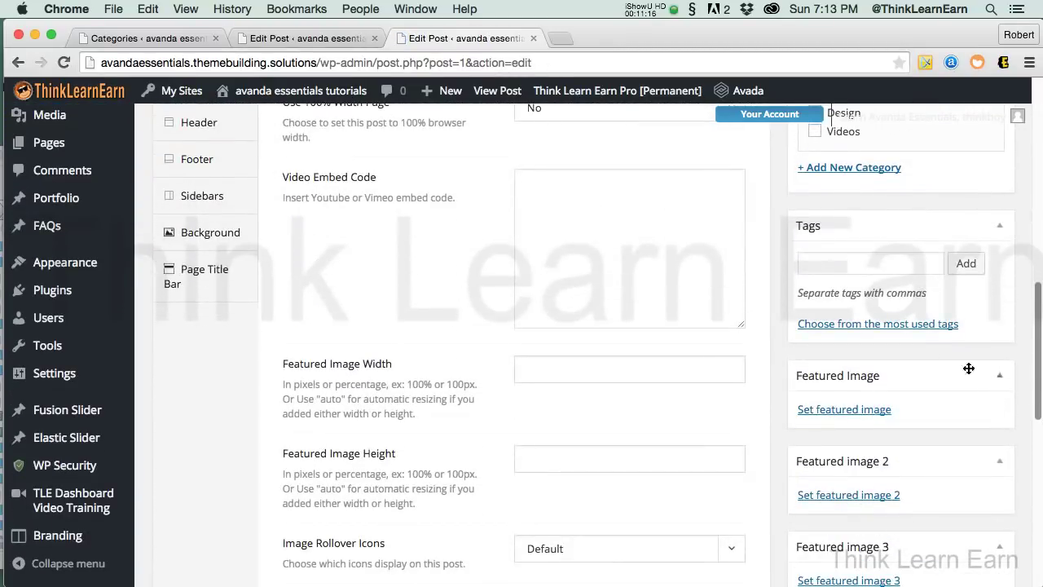
pyautogui.click(878, 409)
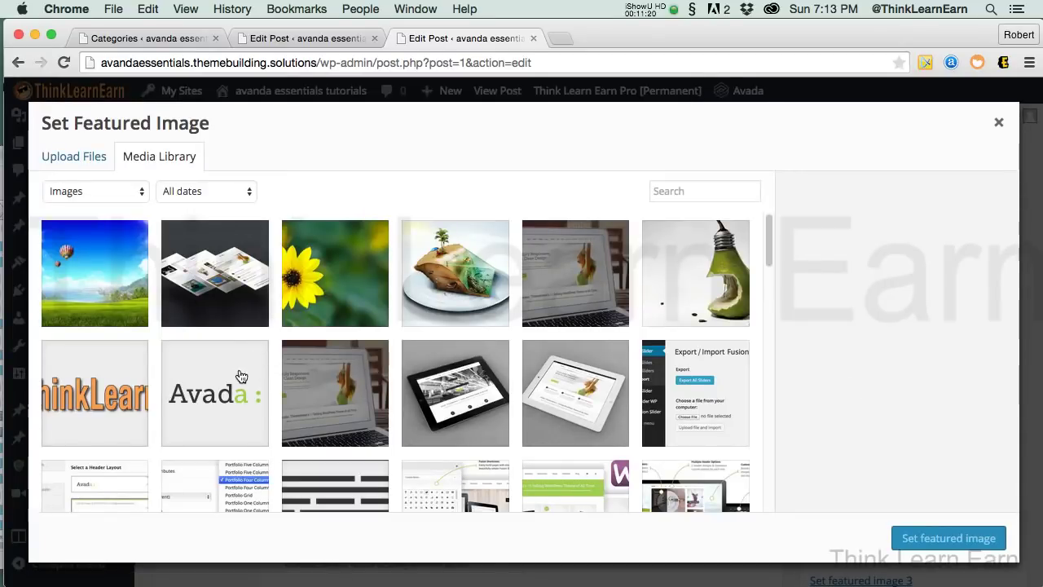
pyautogui.click(235, 379)
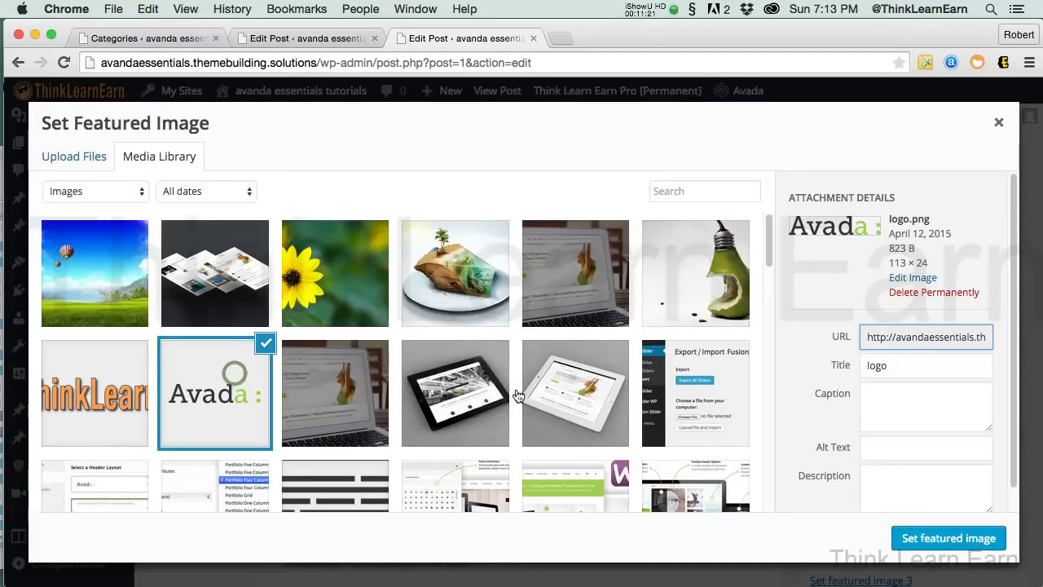
pyautogui.click(909, 537)
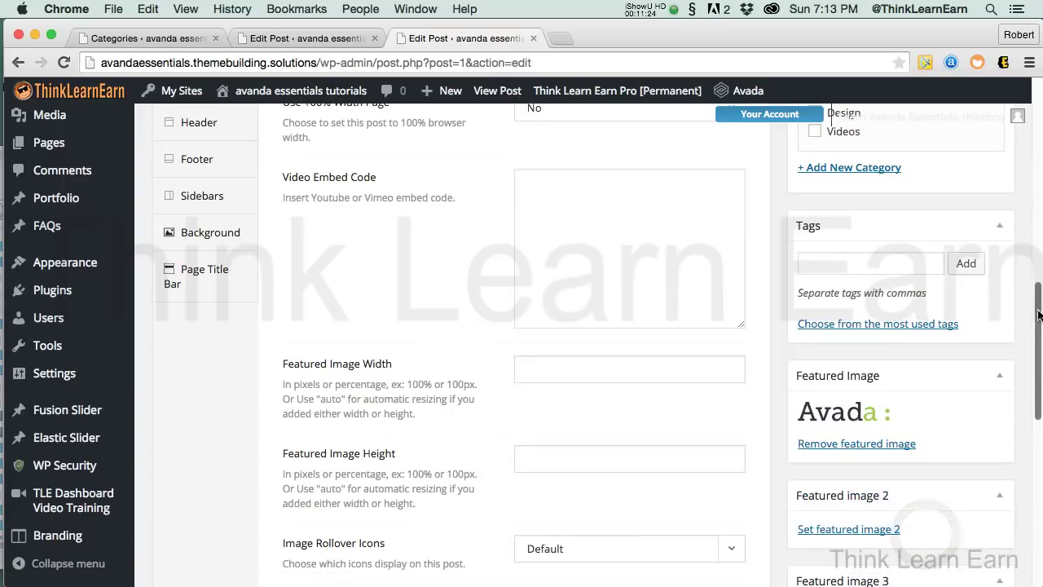
# - Update the "Hello world!" post and preview its changes to inspect how the logo displays as the featured image
pyautogui.moveTo(1034, 313); pyautogui.dragTo(1037, 148)
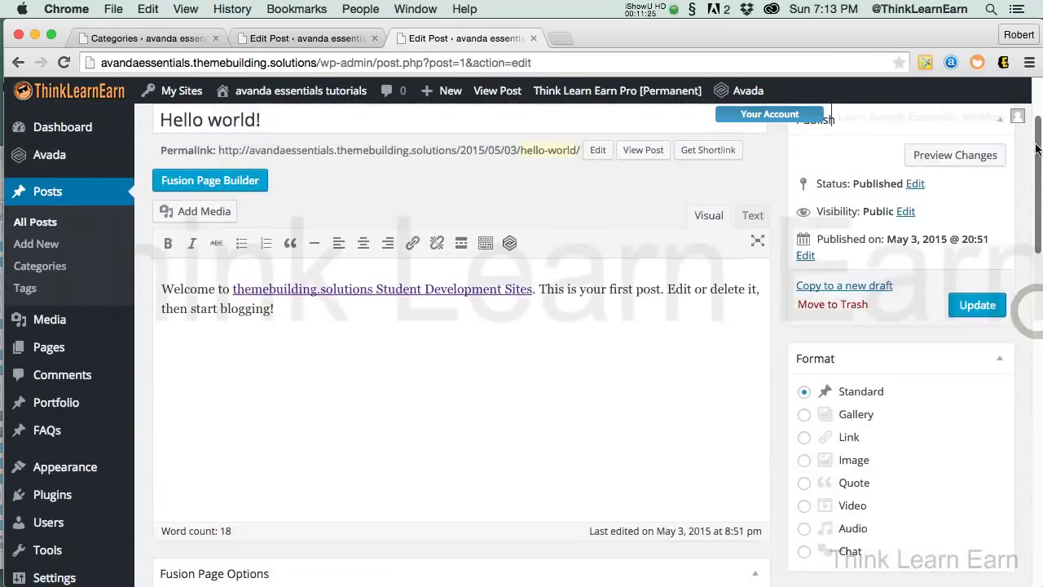
pyautogui.click(978, 304)
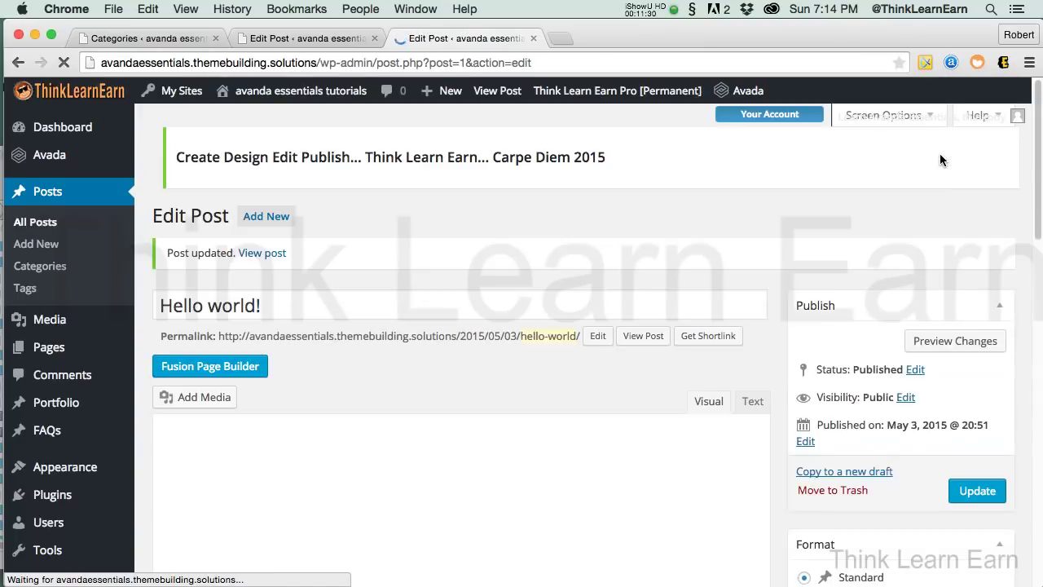
pyautogui.click(936, 341)
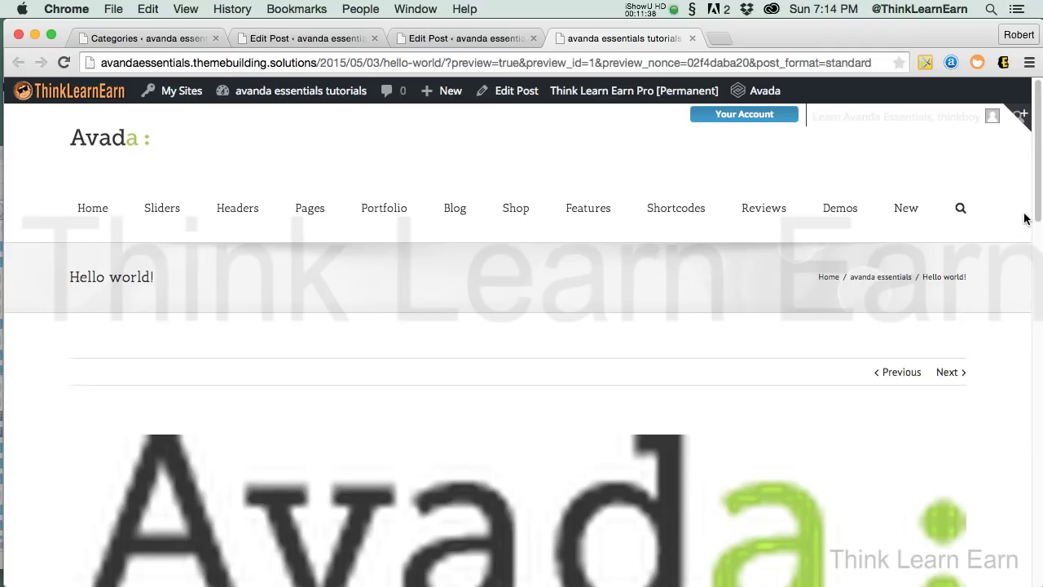
pyautogui.scroll(-5, 1037, 212)
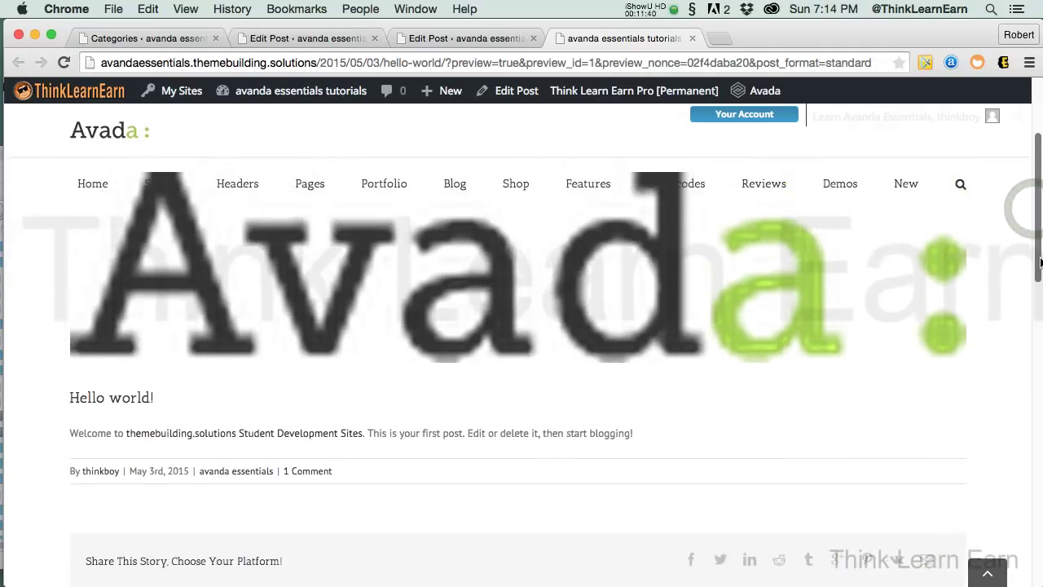
pyautogui.scroll(3, 1042, 219)
pyautogui.scroll(1, 897, 230)
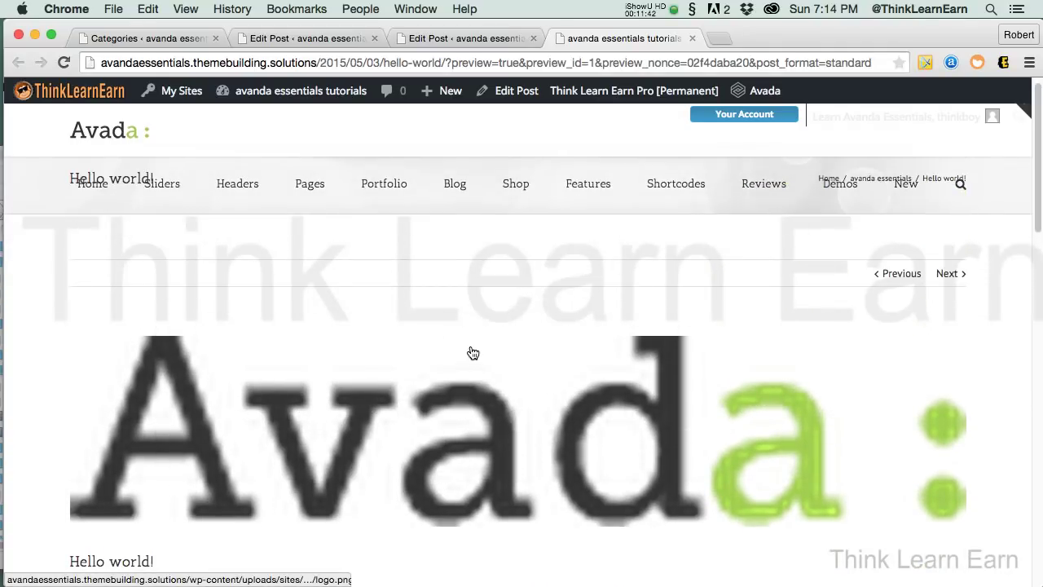
# - Return to editing the post, view the scale and crop options of its featured image logo.png, and close the image editor
pyautogui.click(505, 93)
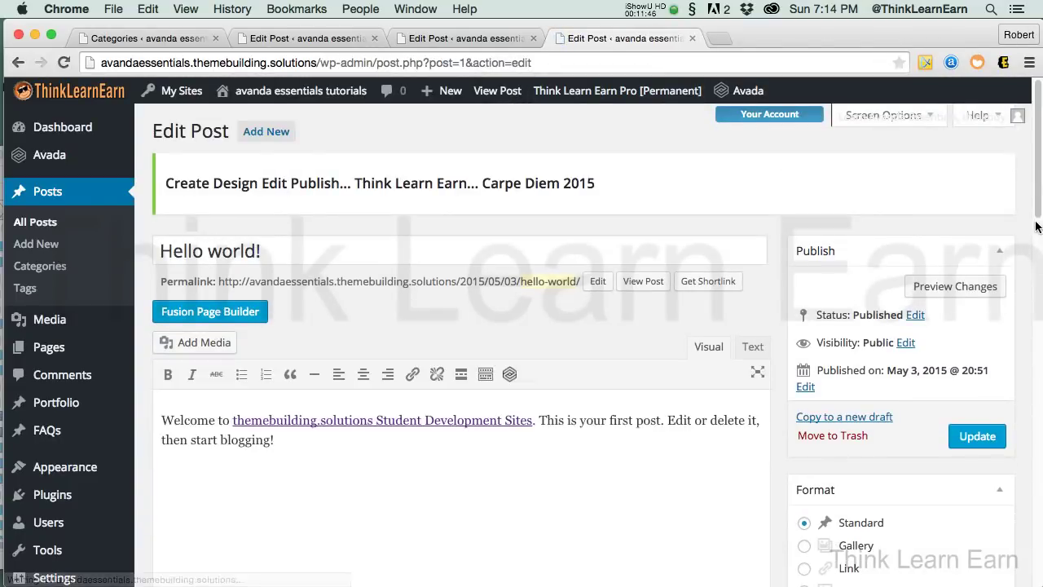
pyautogui.scroll(-10, 1037, 226)
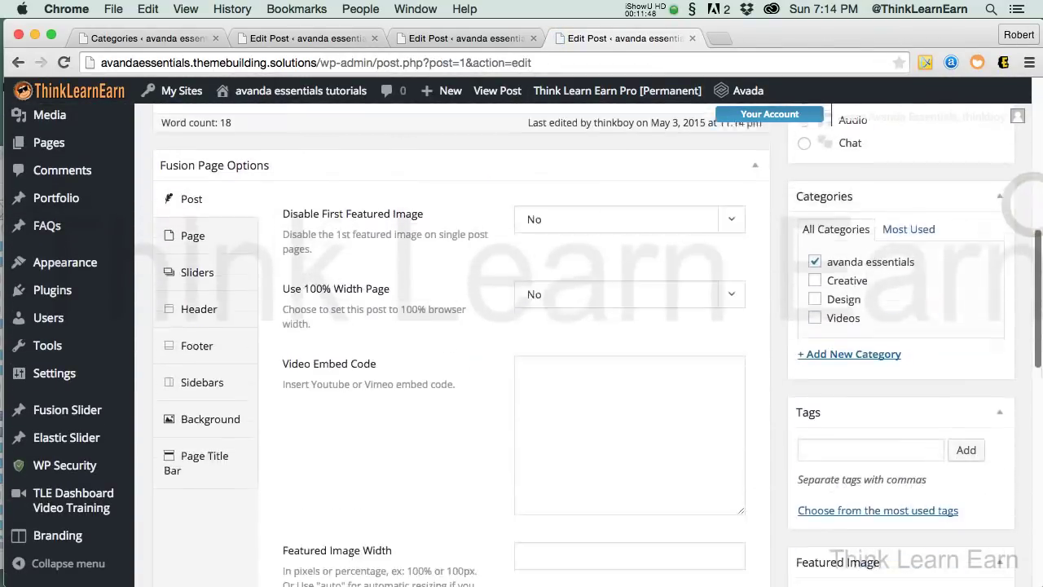
pyautogui.scroll(-5, 914, 419)
pyautogui.click(856, 410)
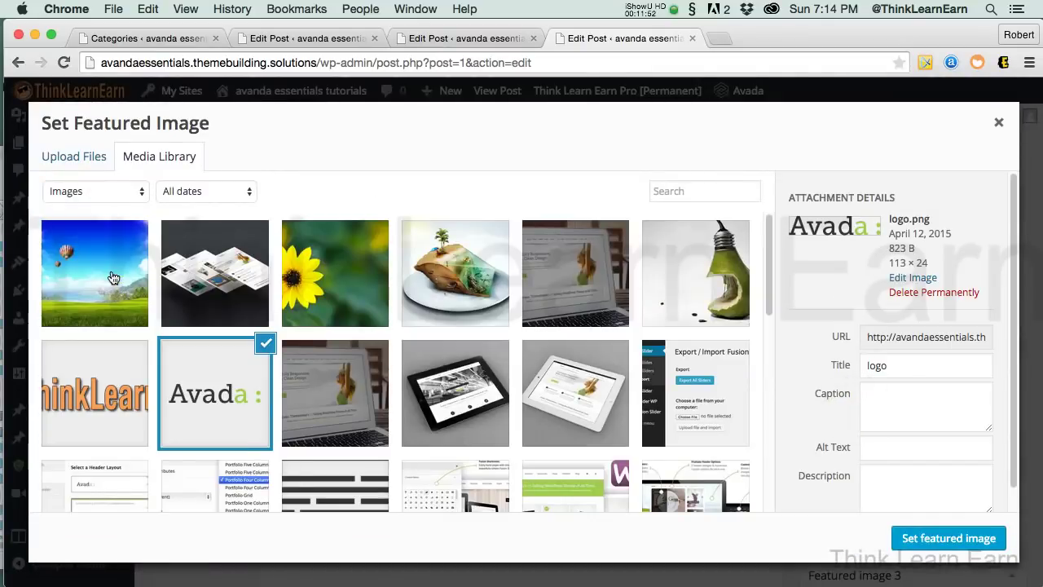
pyautogui.click(214, 369)
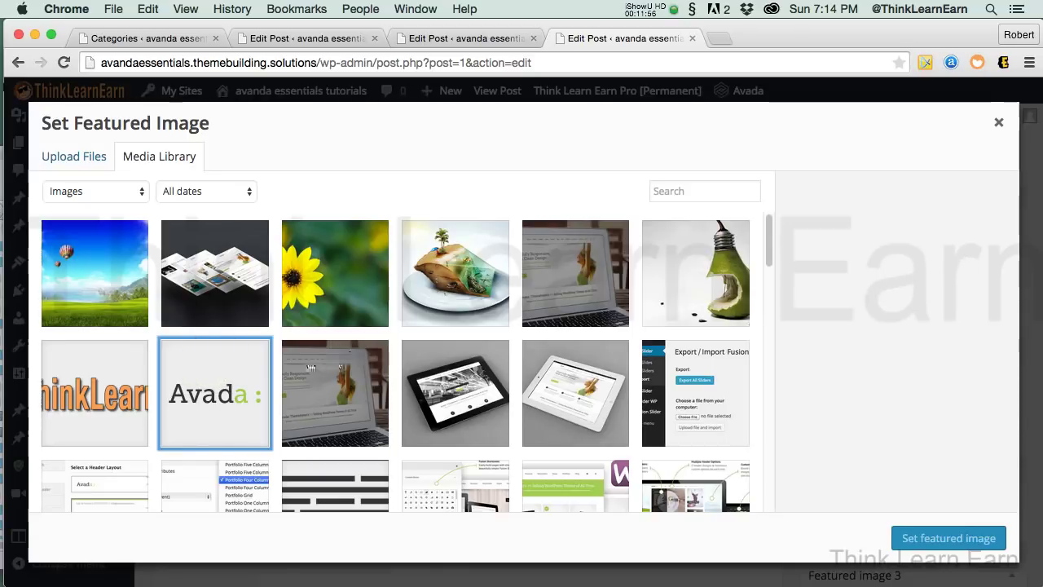
pyautogui.click(239, 388)
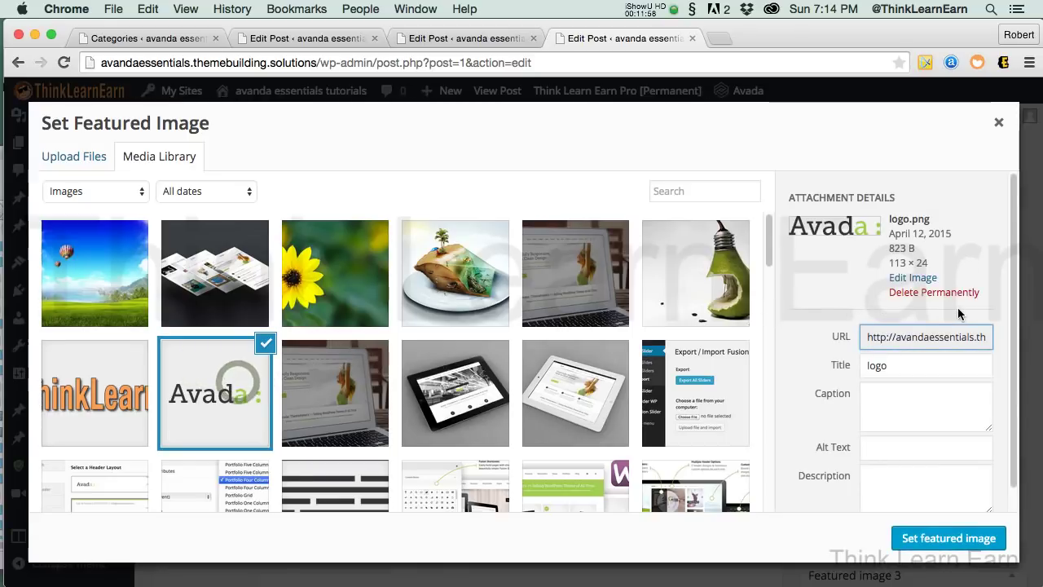
pyautogui.click(914, 278)
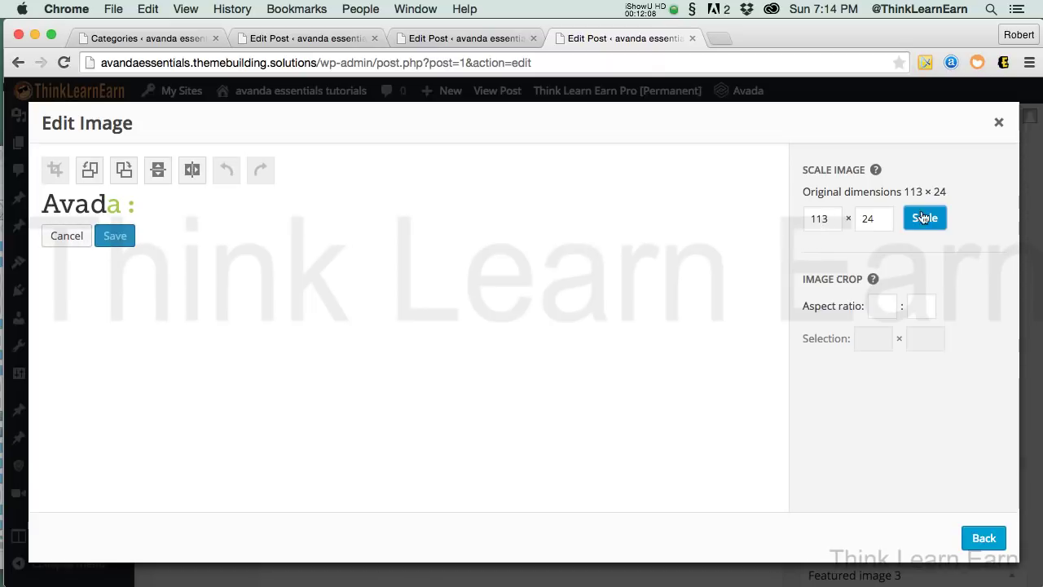
pyautogui.click(1000, 125)
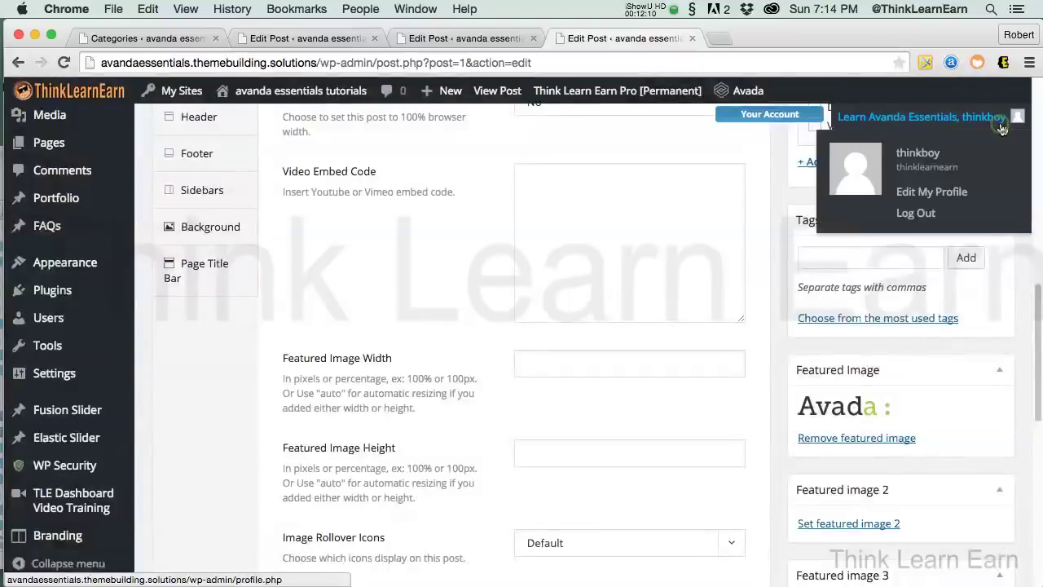
# - Remove the Avada logo from the post's featured image
pyautogui.moveTo(1037, 361); pyautogui.dragTo(1038, 382)
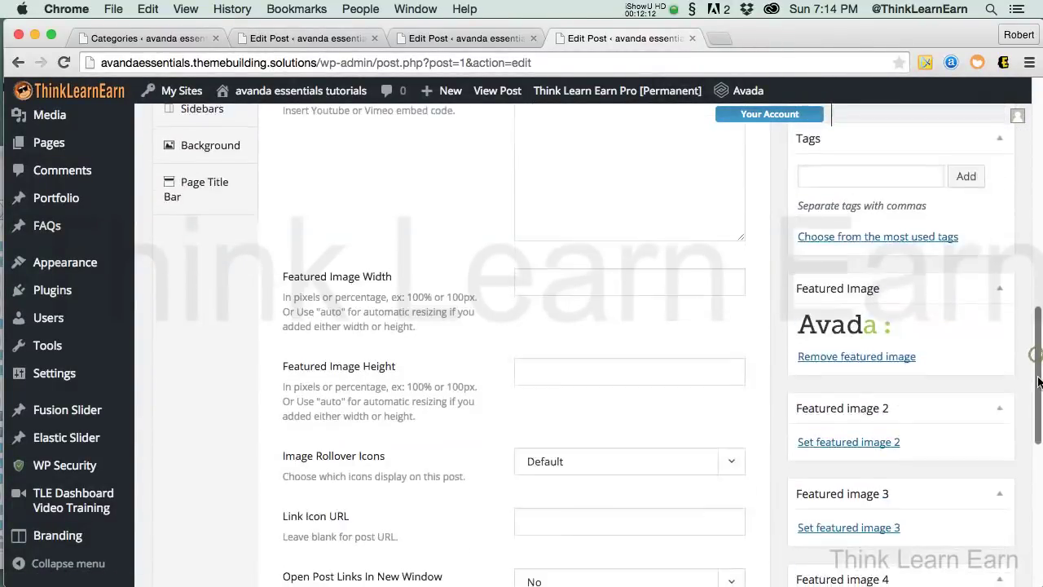
pyautogui.click(856, 360)
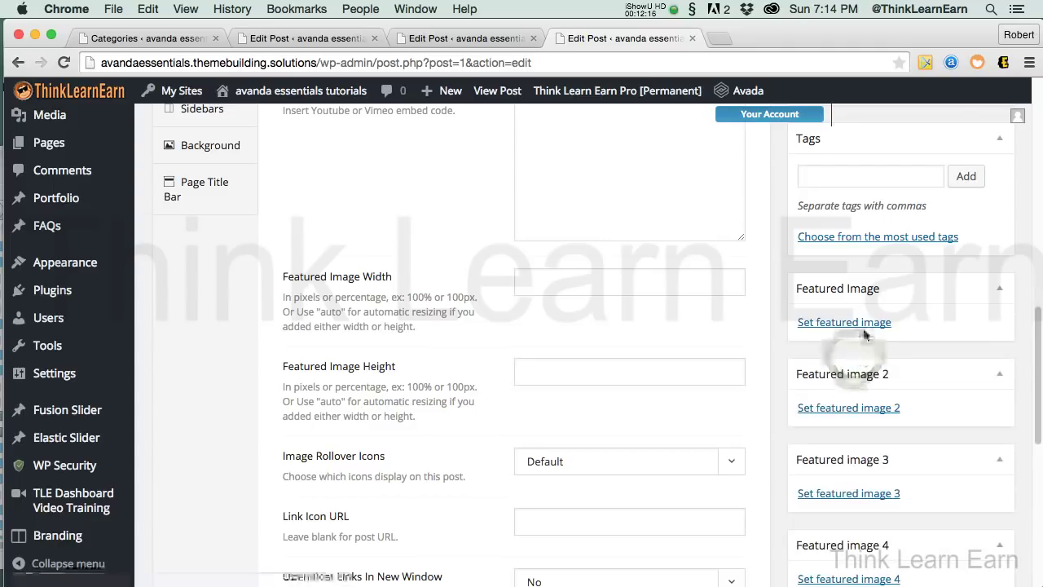
pyautogui.click(864, 323)
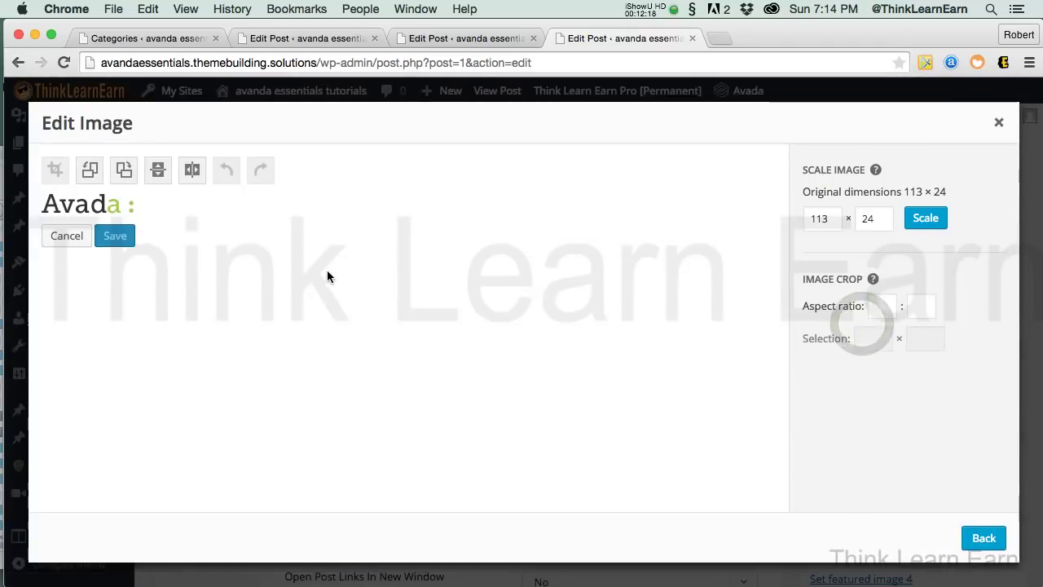
pyautogui.click(999, 122)
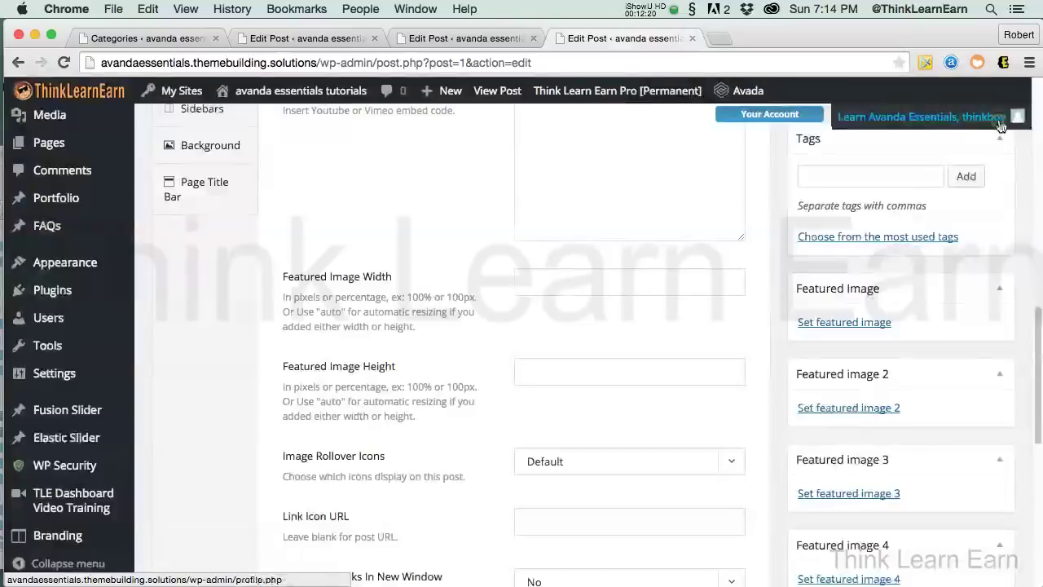
pyautogui.click(867, 323)
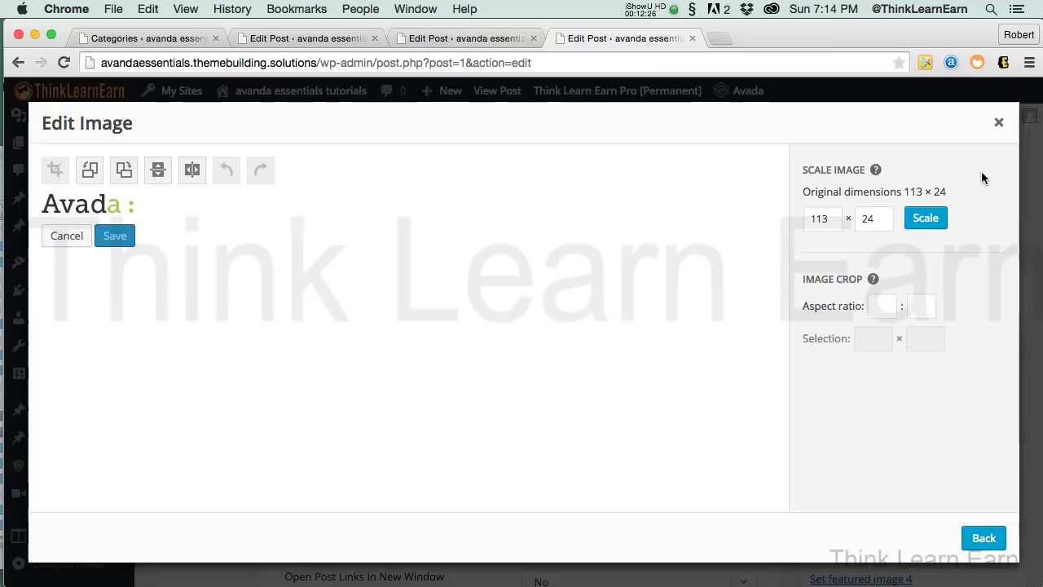
pyautogui.click(998, 124)
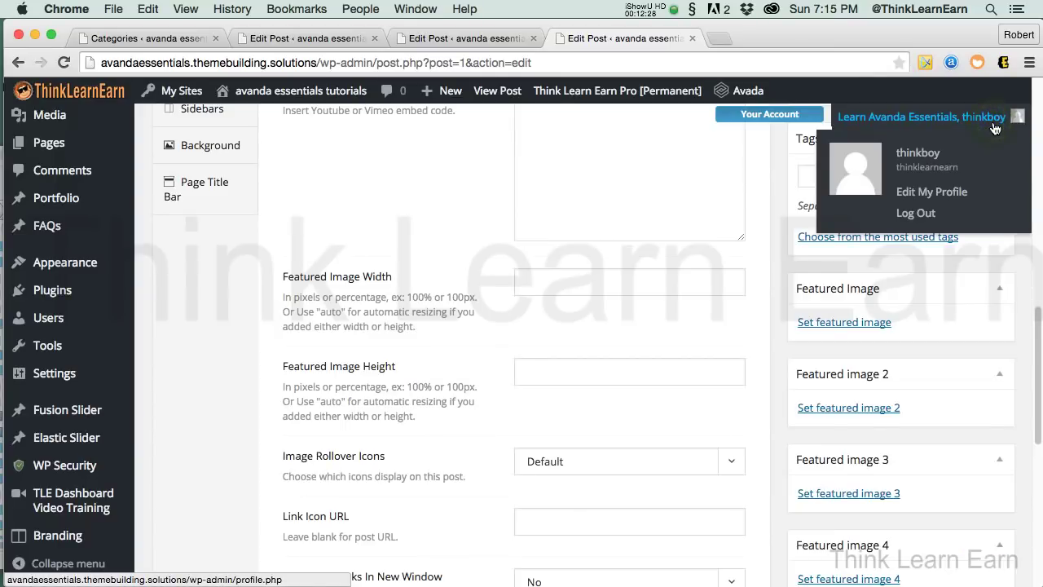
# - Set the black tablet image blog_2.jpg from the media library as the post's featured image
pyautogui.click(844, 322)
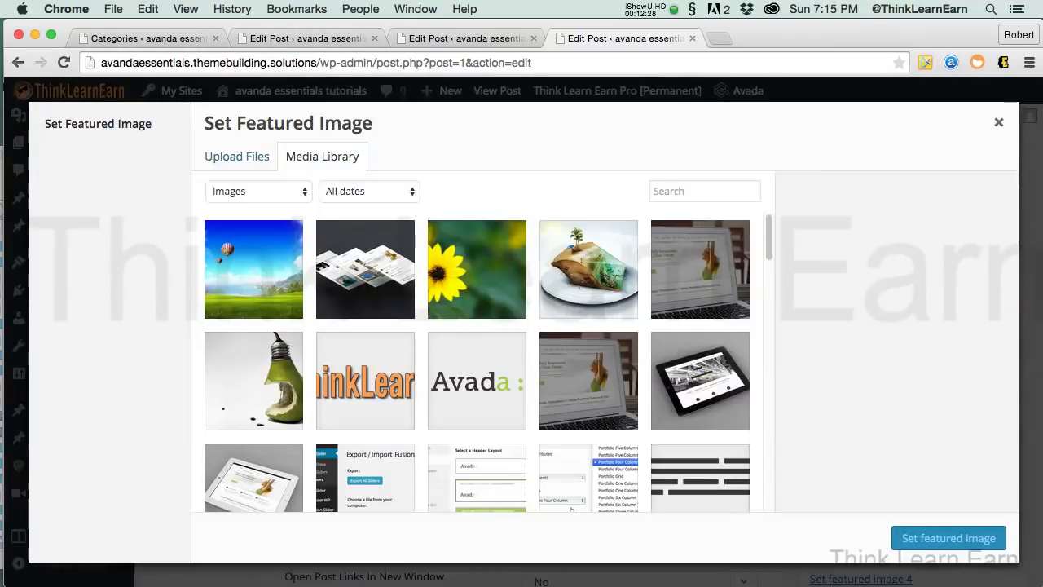
pyautogui.click(706, 385)
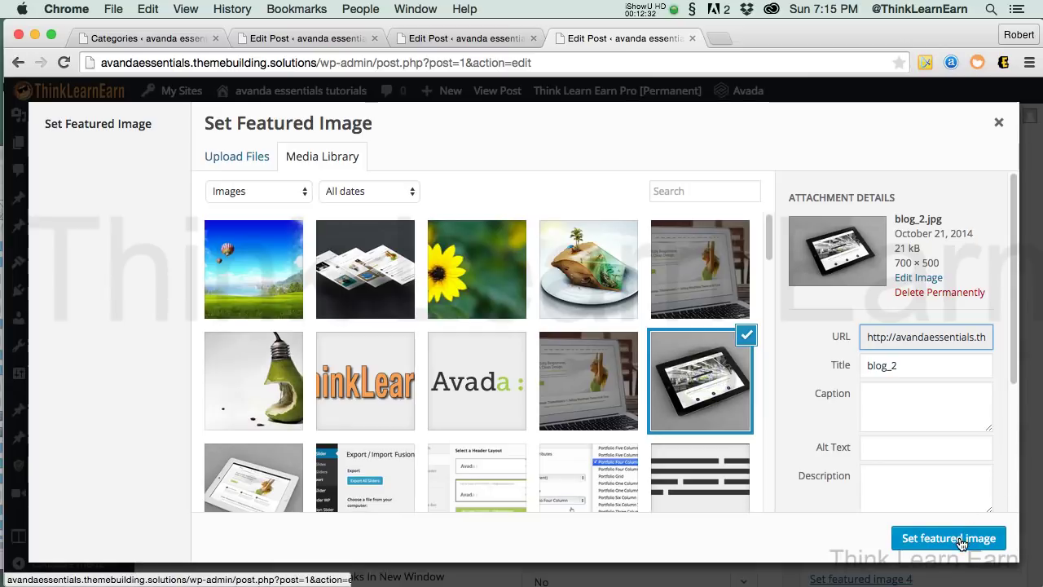
pyautogui.click(955, 538)
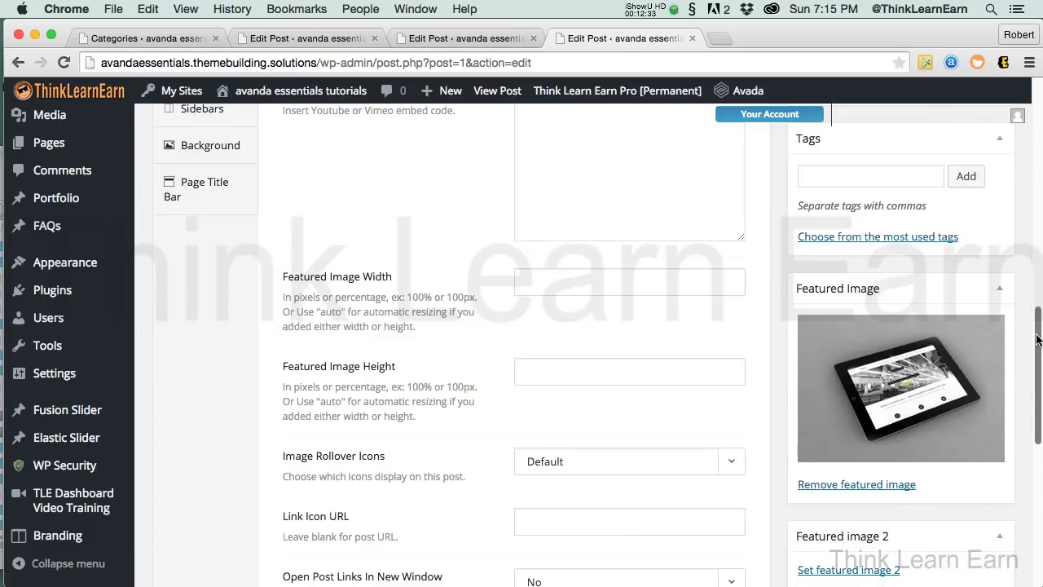
# - Update the "Hello world!" post and preview its changes to inspect the tablet featured image at full size
pyautogui.scroll(15, 1040, 324)
pyautogui.click(978, 330)
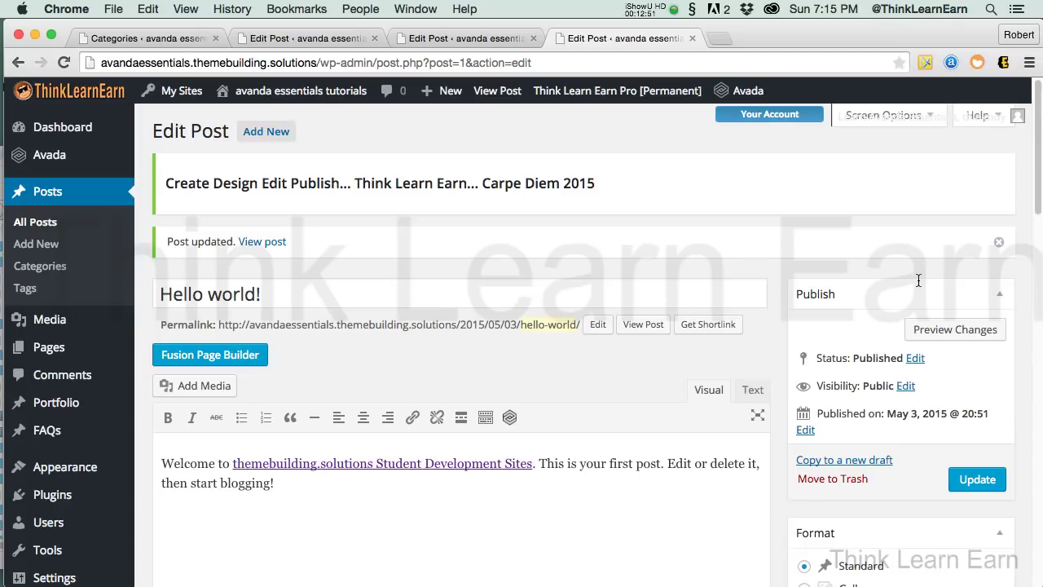
pyautogui.click(977, 480)
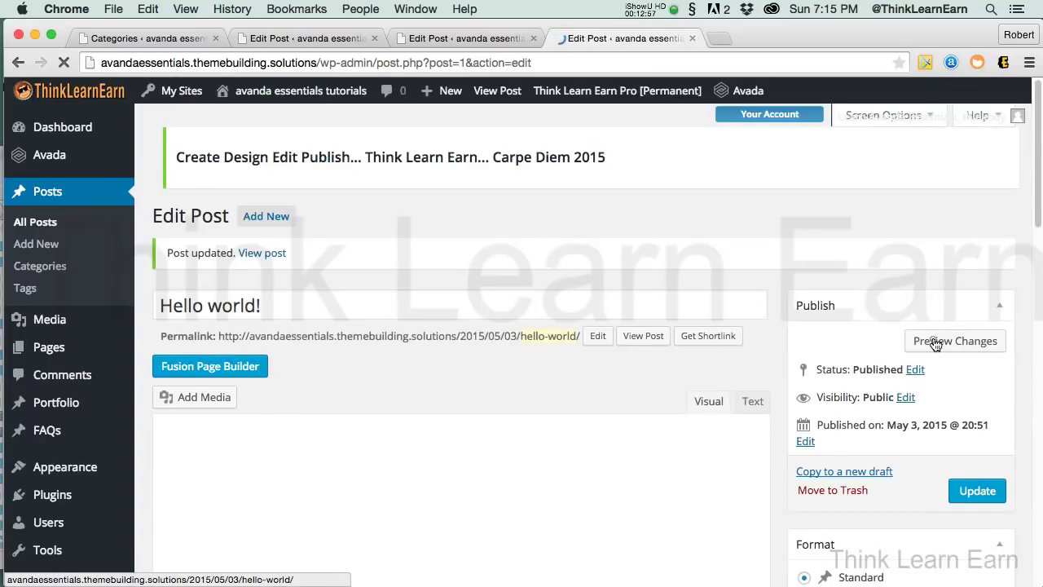
pyautogui.click(931, 339)
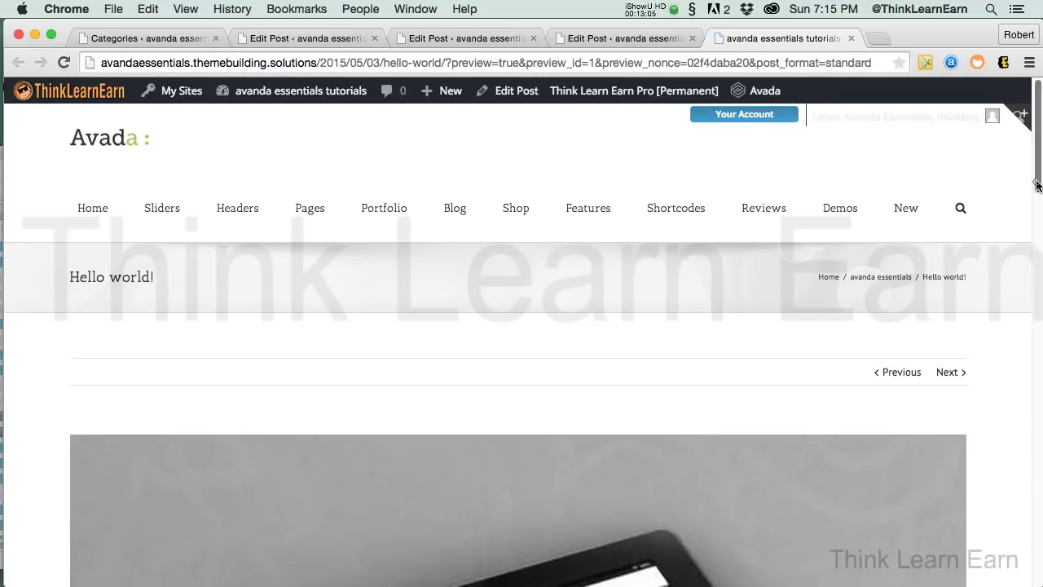
pyautogui.moveTo(1038, 186); pyautogui.dragTo(1040, 250)
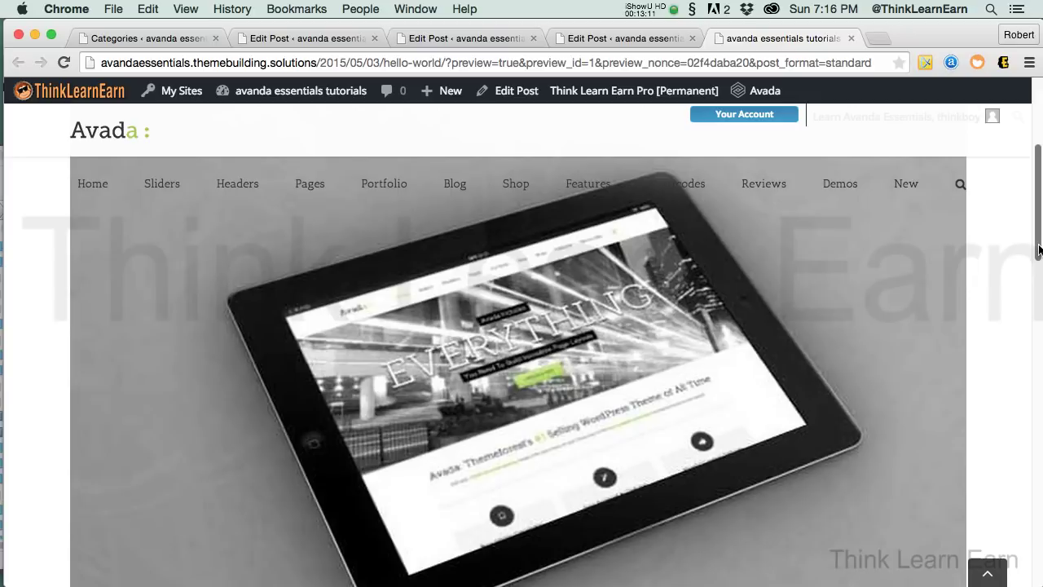
pyautogui.moveTo(1039, 250); pyautogui.dragTo(1039, 244)
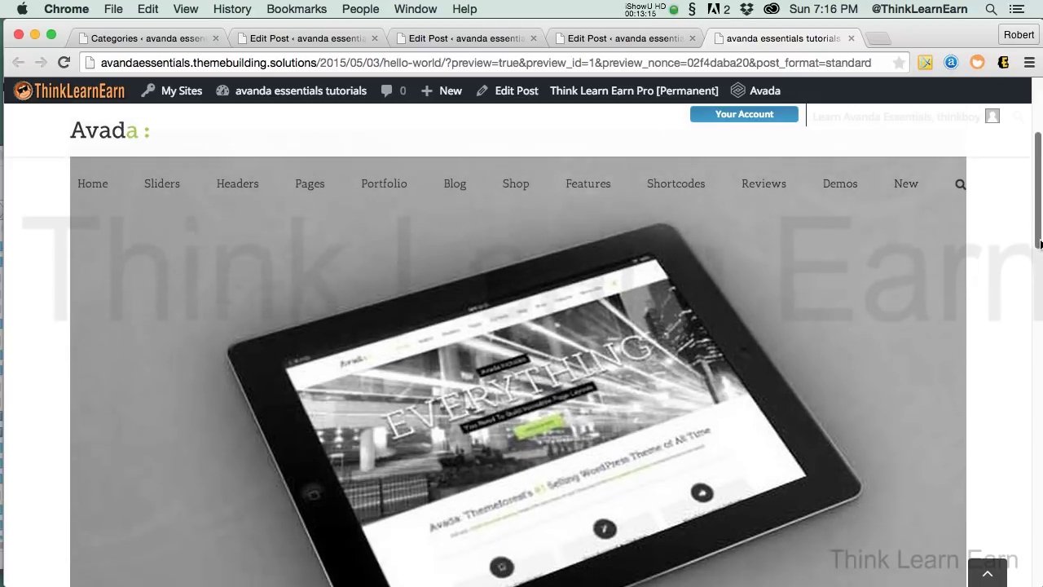
pyautogui.moveTo(1040, 244); pyautogui.dragTo(695, 180)
pyautogui.moveTo(692, 190)
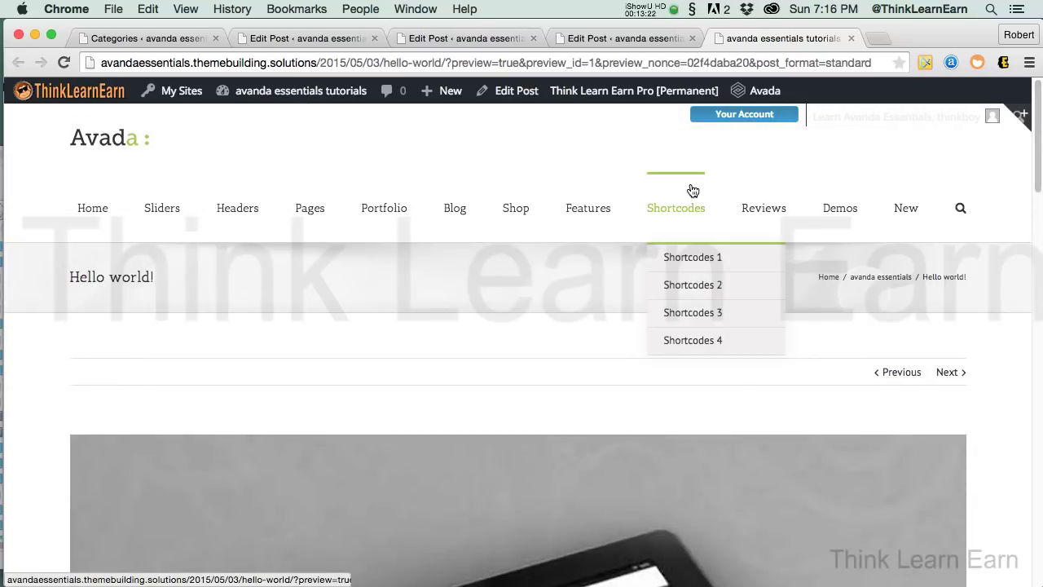